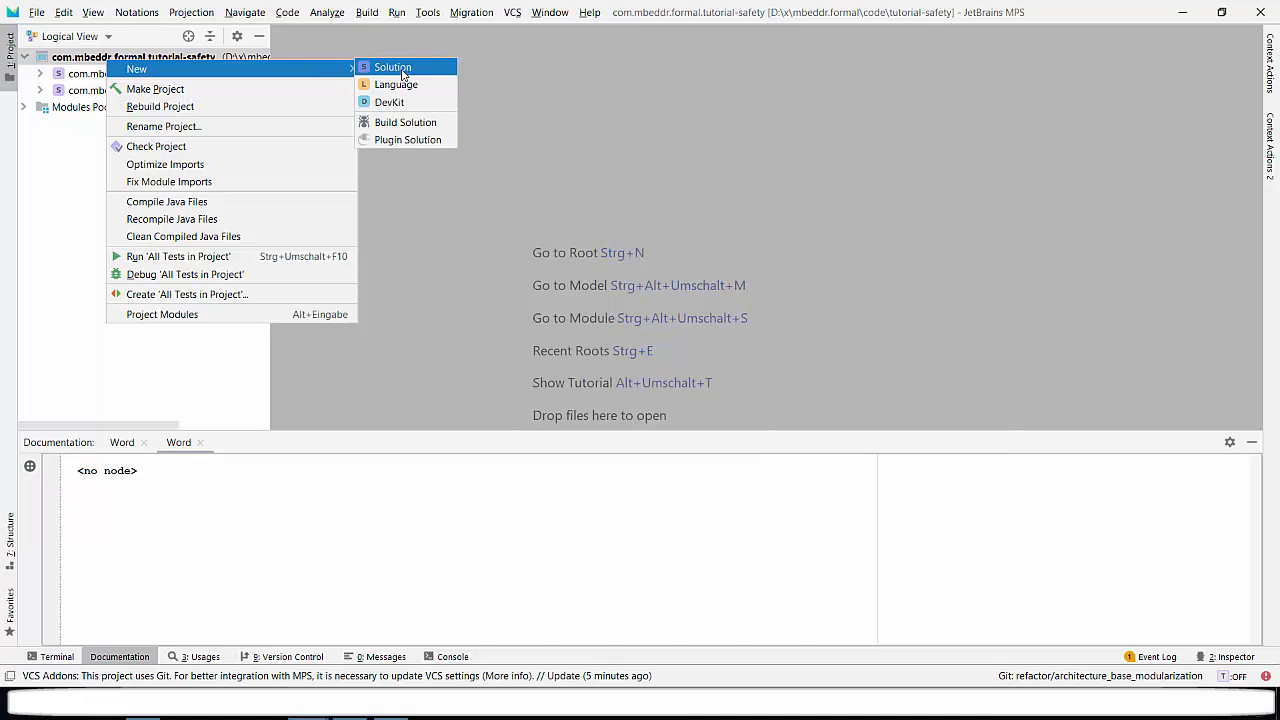
Create a new solution named live_demo in the tutorial-safety project
click(402, 75)
text(live)
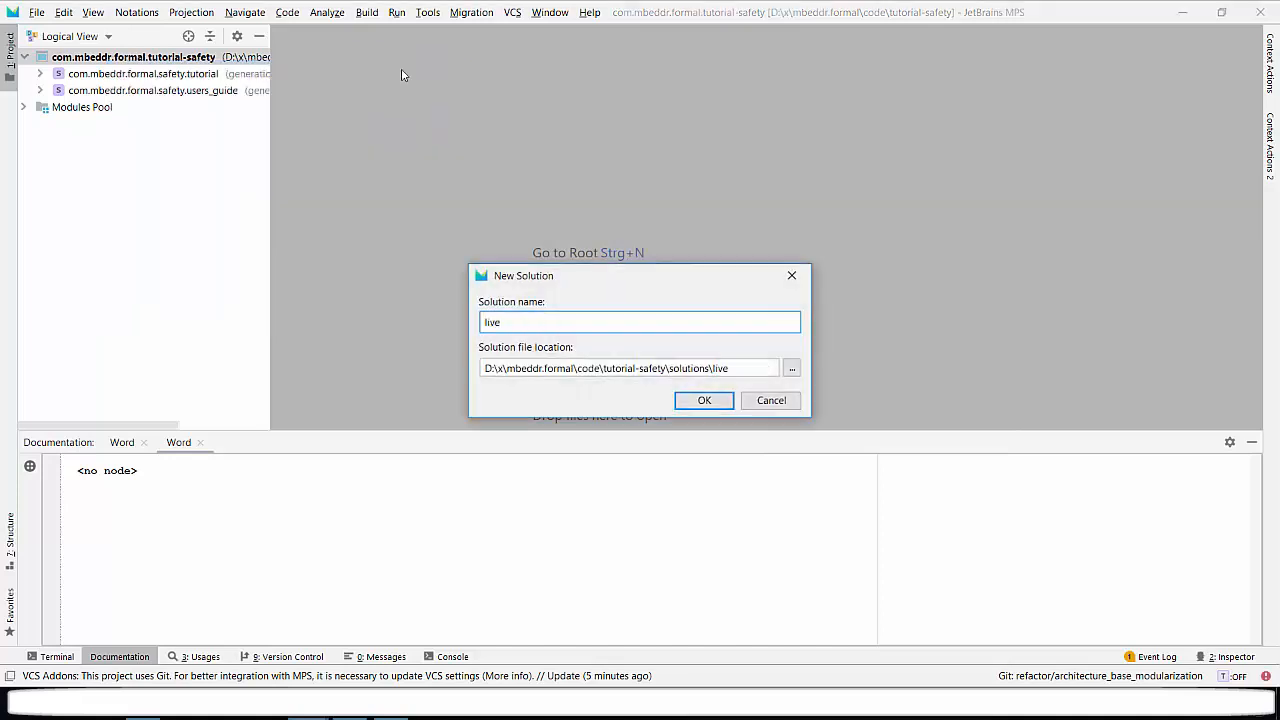
text(_demo)
key(Return)
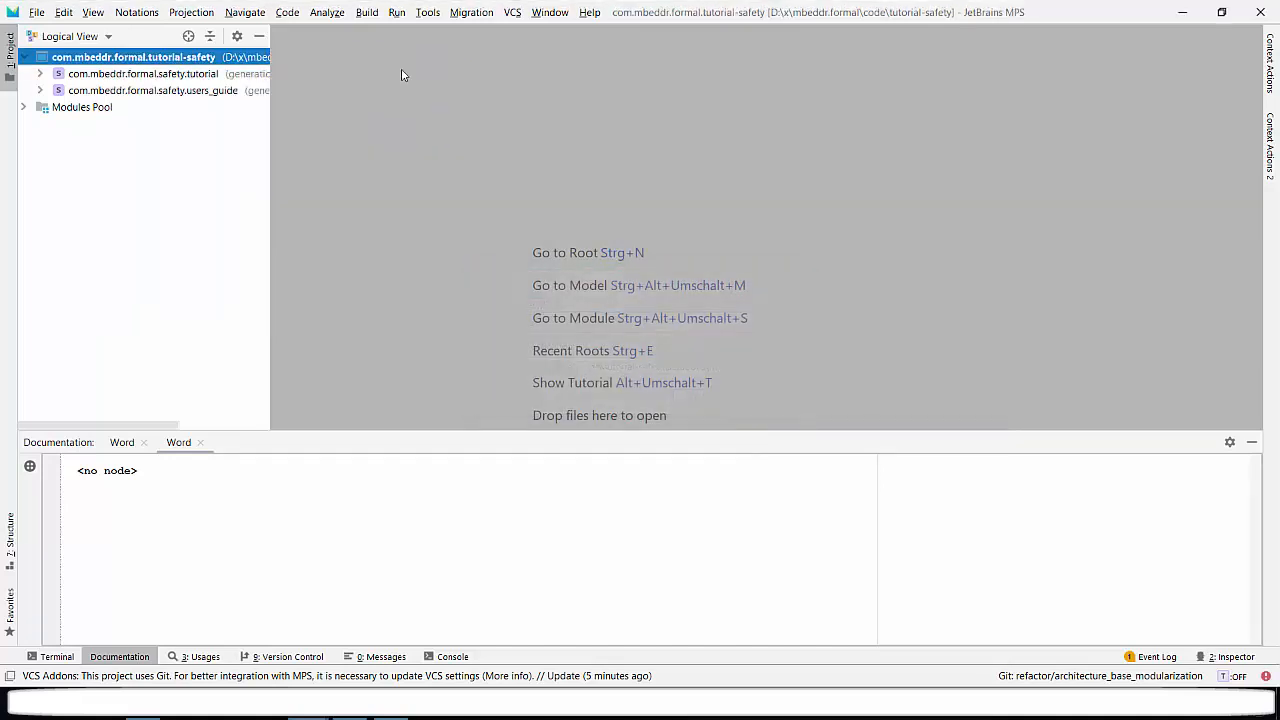
Create a new model named live_demo.req_live_demo in the live_demo solution
right_click(77, 112)
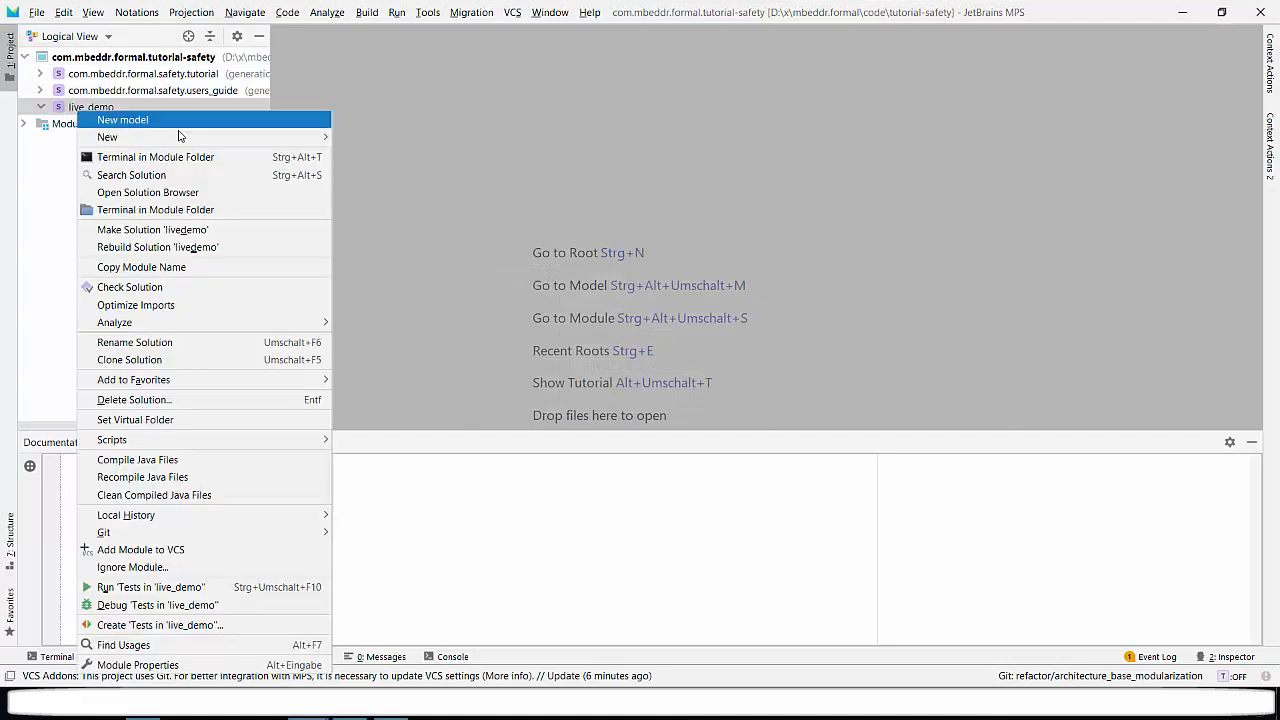
mouse_move(278, 136)
click(365, 141)
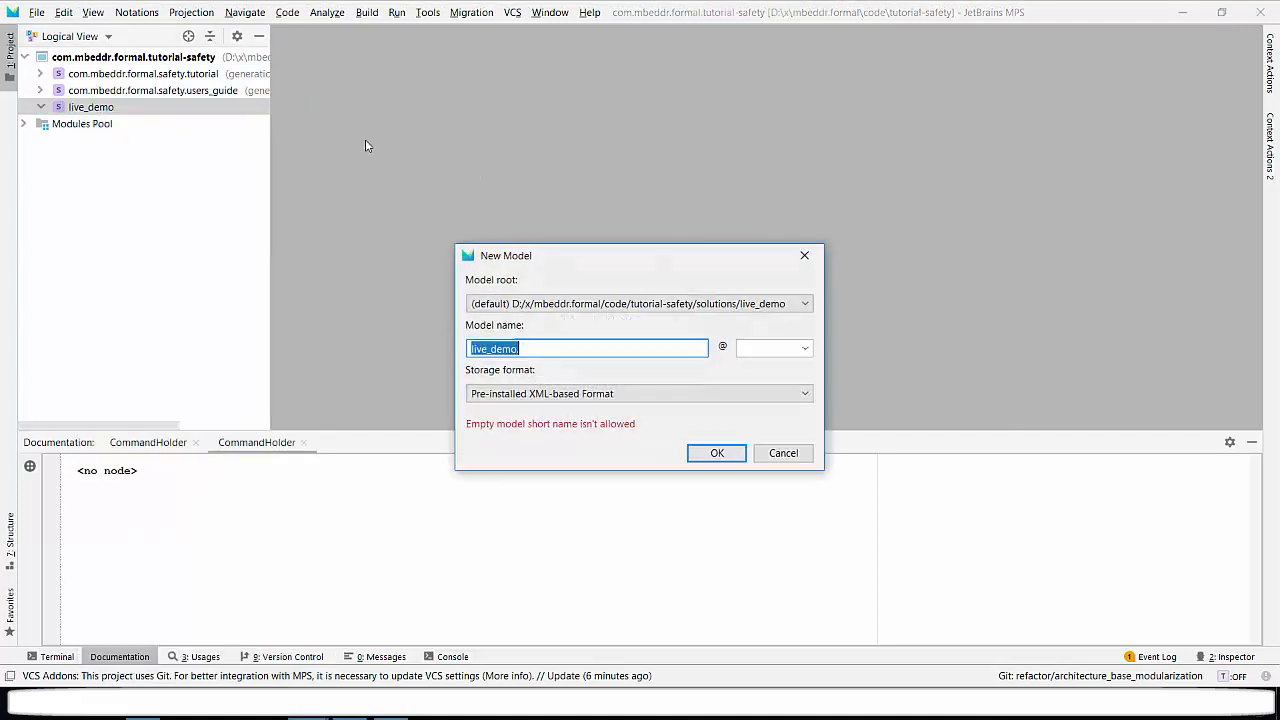
text(req)
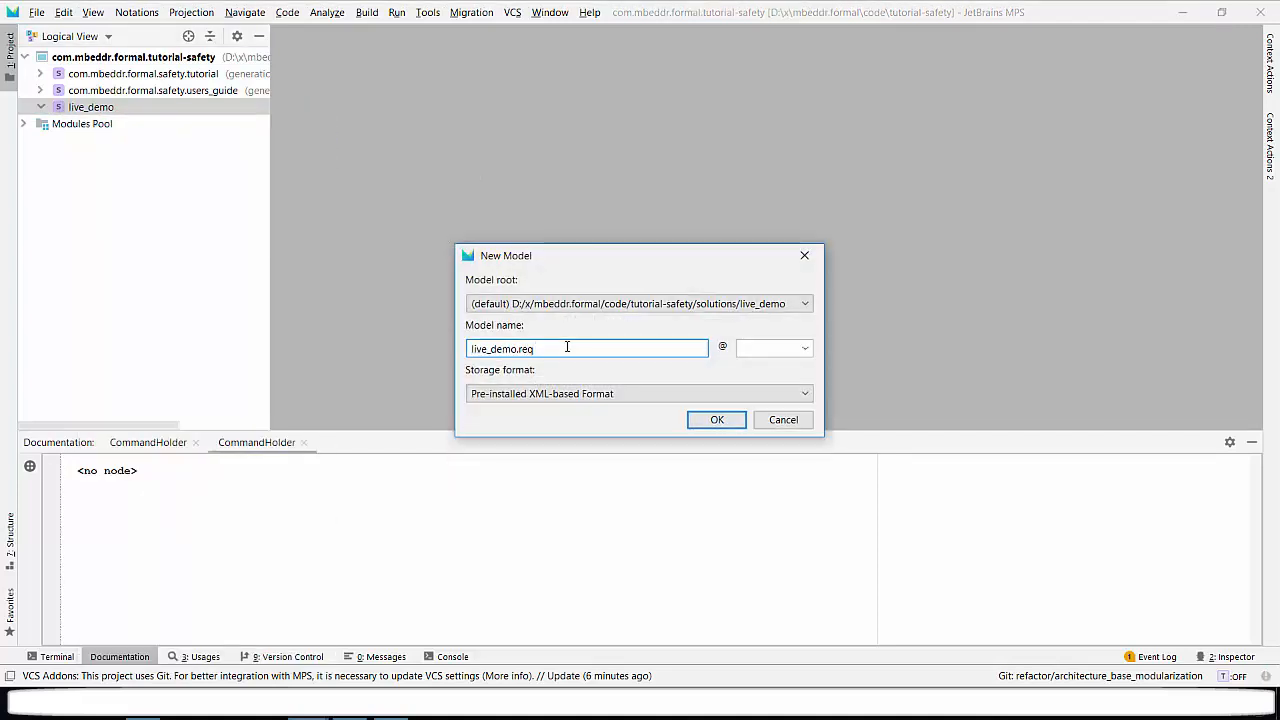
text(_live_demo)
key(Return)
Add the fasten.requirements devkit to the used languages of the req_live_demo model
click(386, 204)
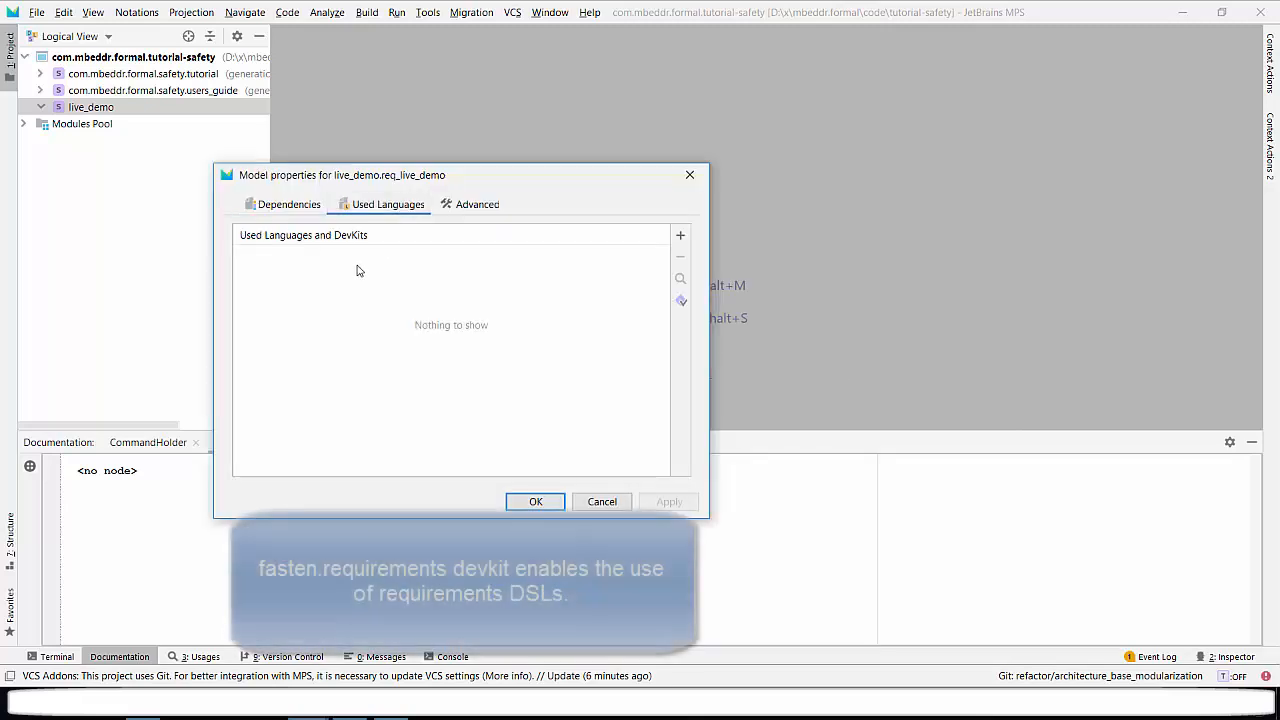
click(680, 240)
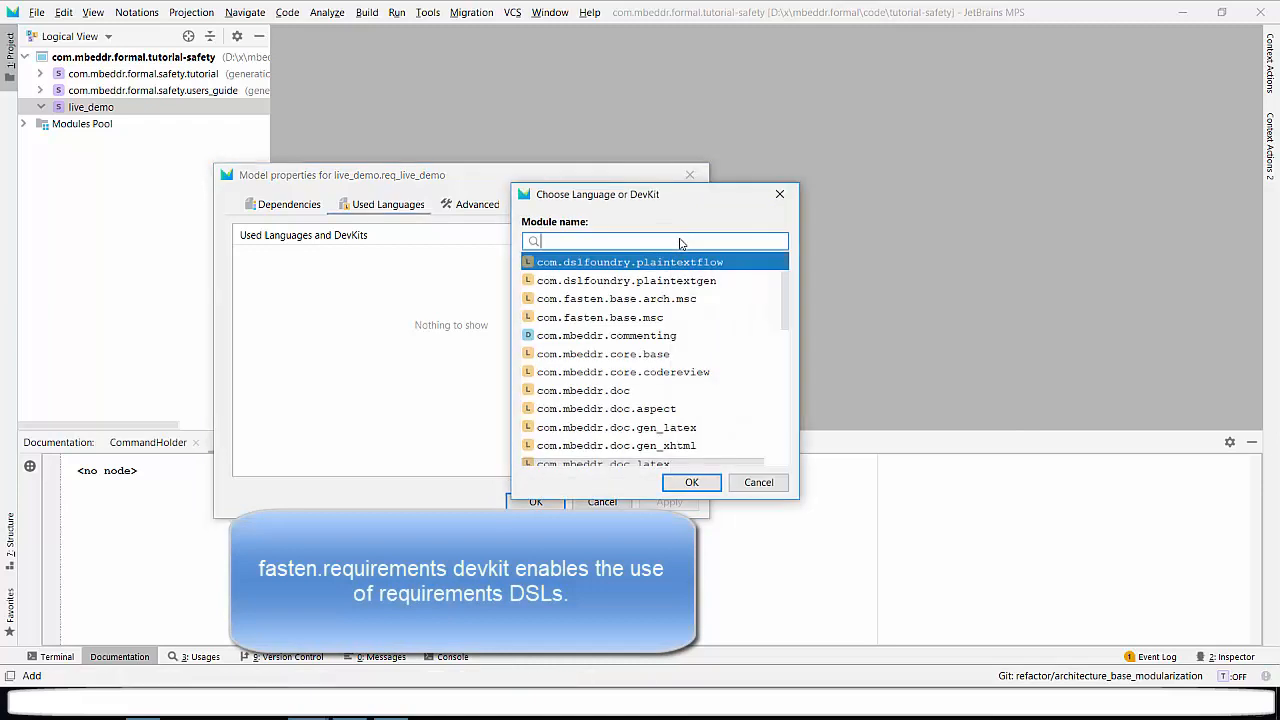
text(requ)
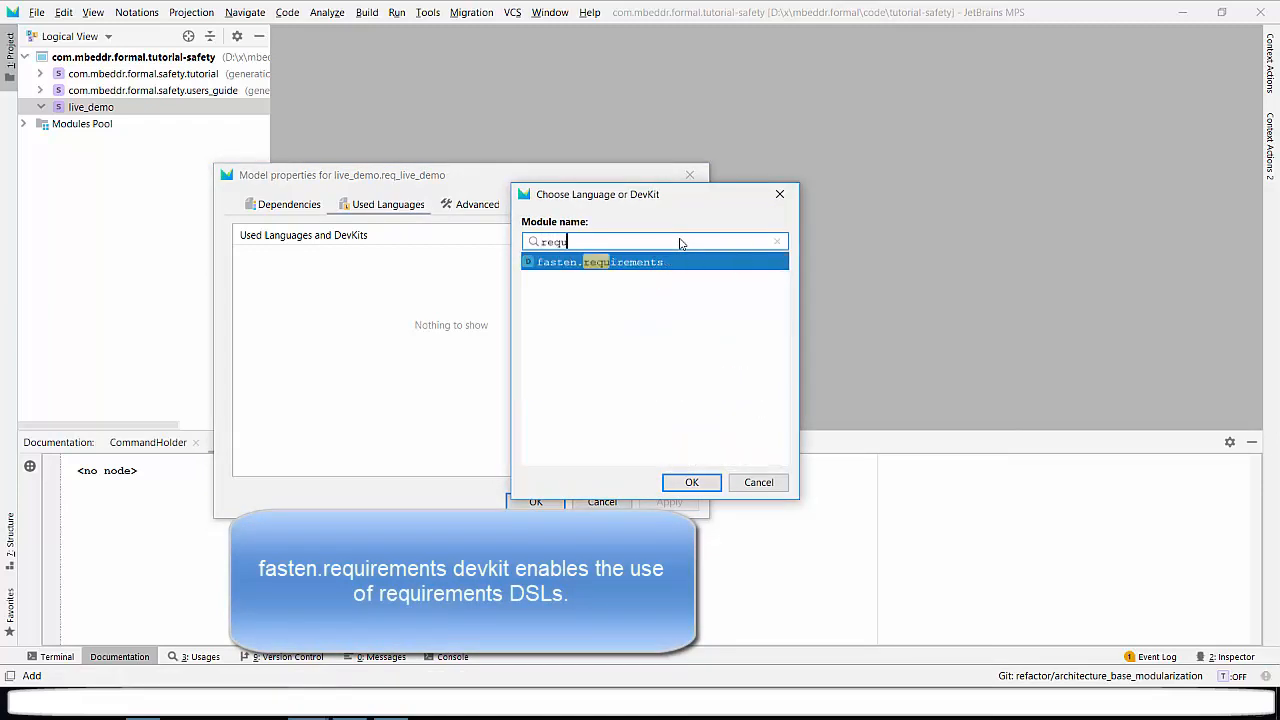
key(Return)
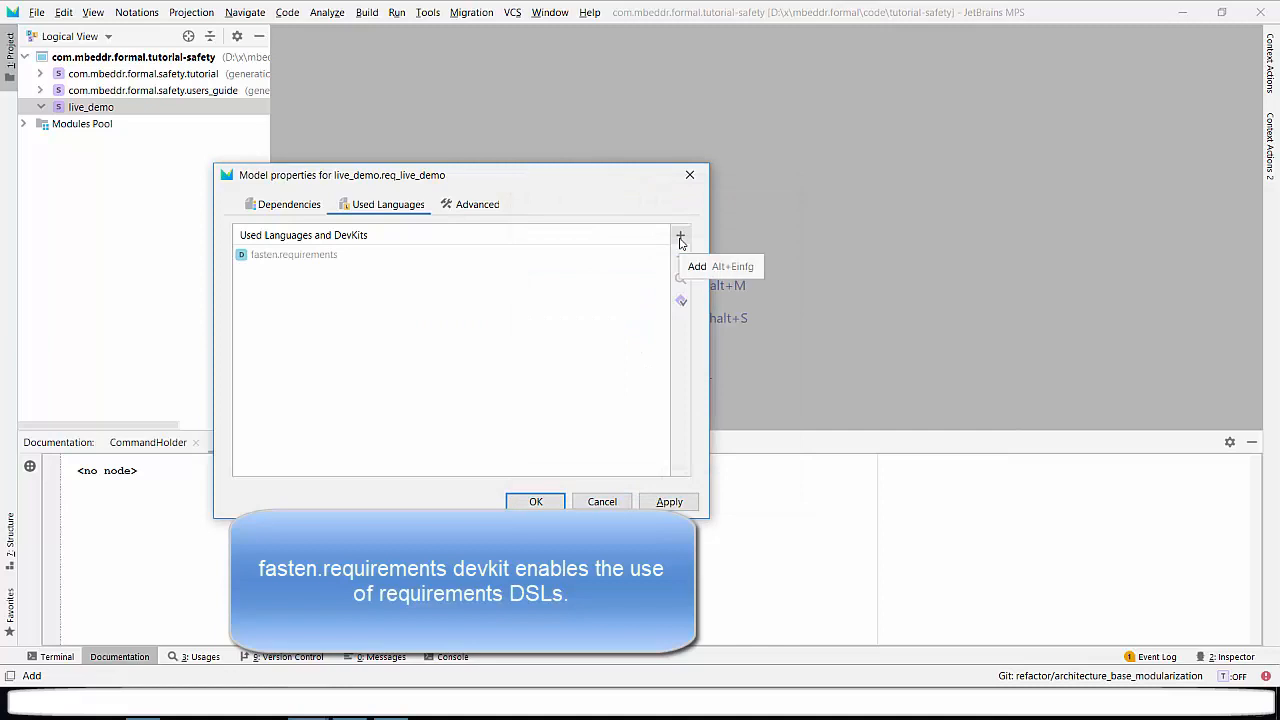
click(536, 501)
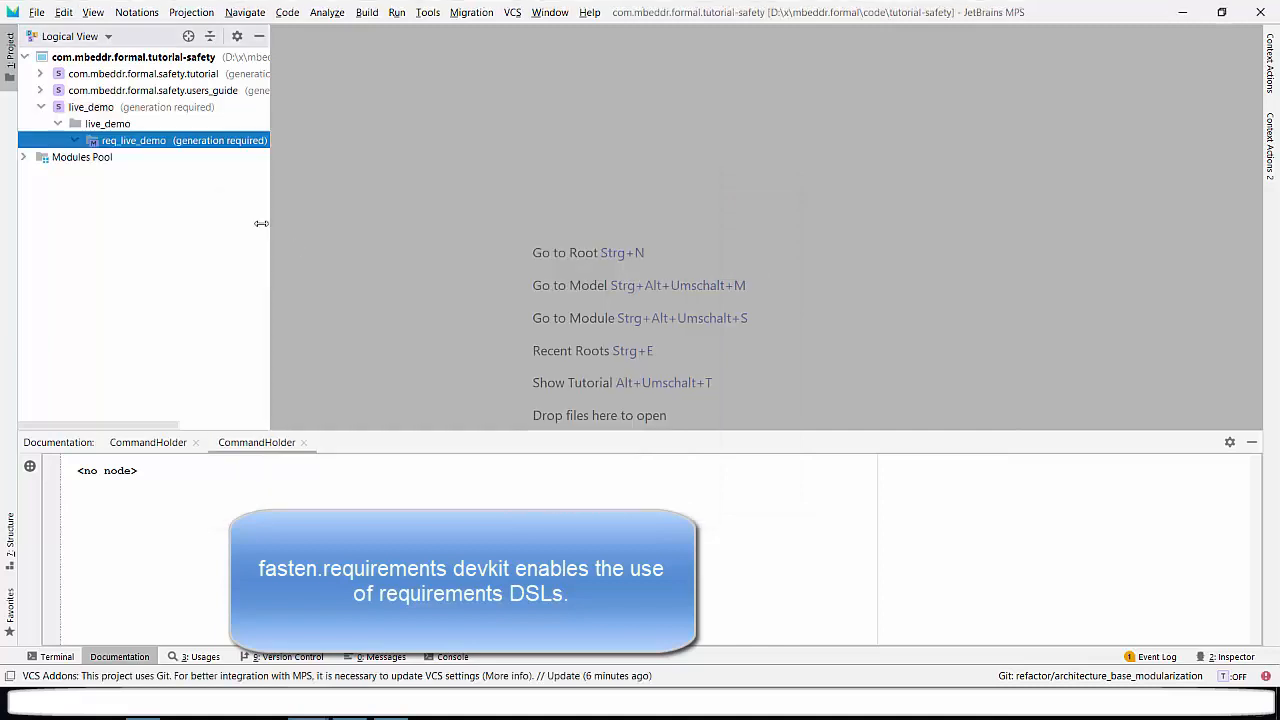
Create a requirement document in the req_live_demo model and name it _010_first_requirement
right_click(141, 144)
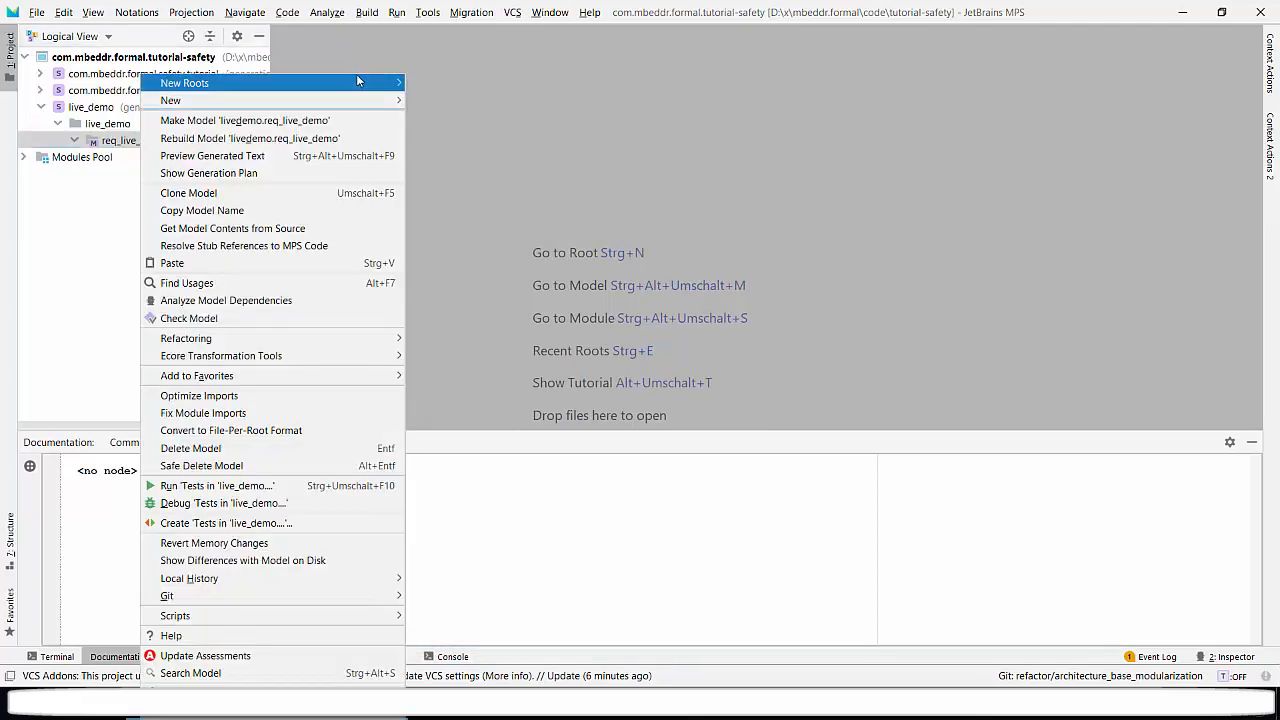
mouse_move(362, 88)
click(440, 97)
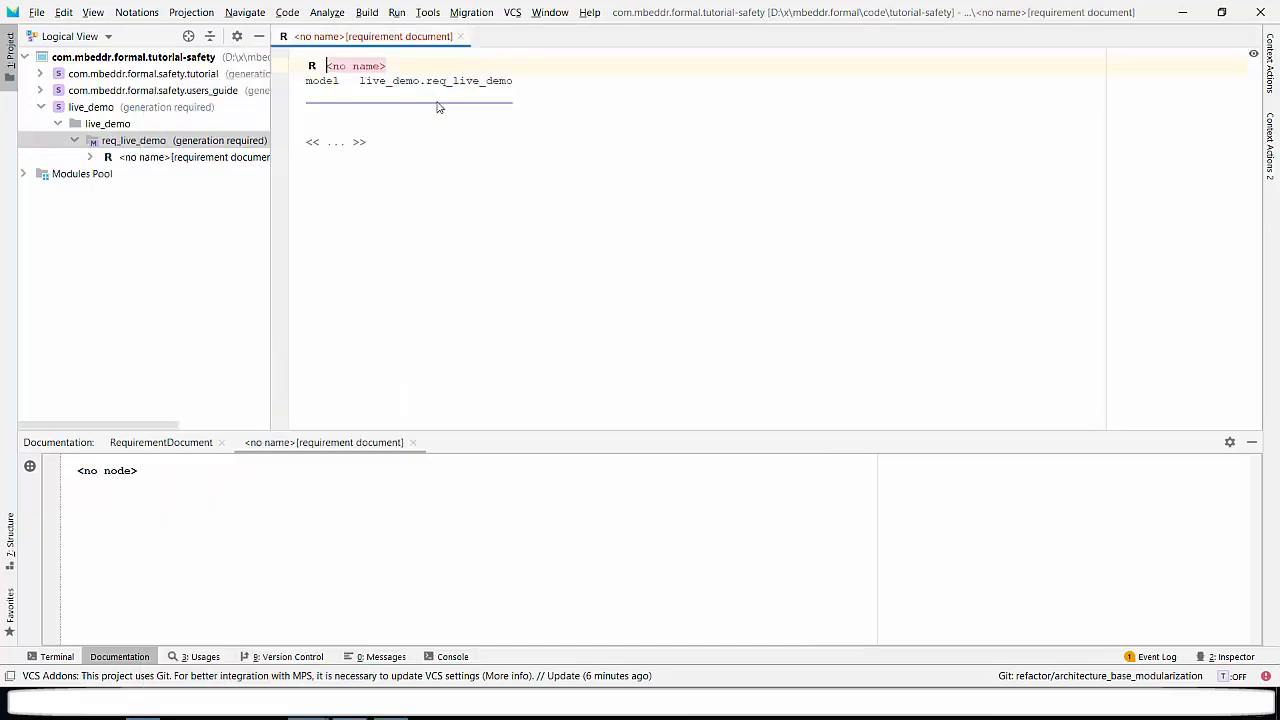
text(_010)
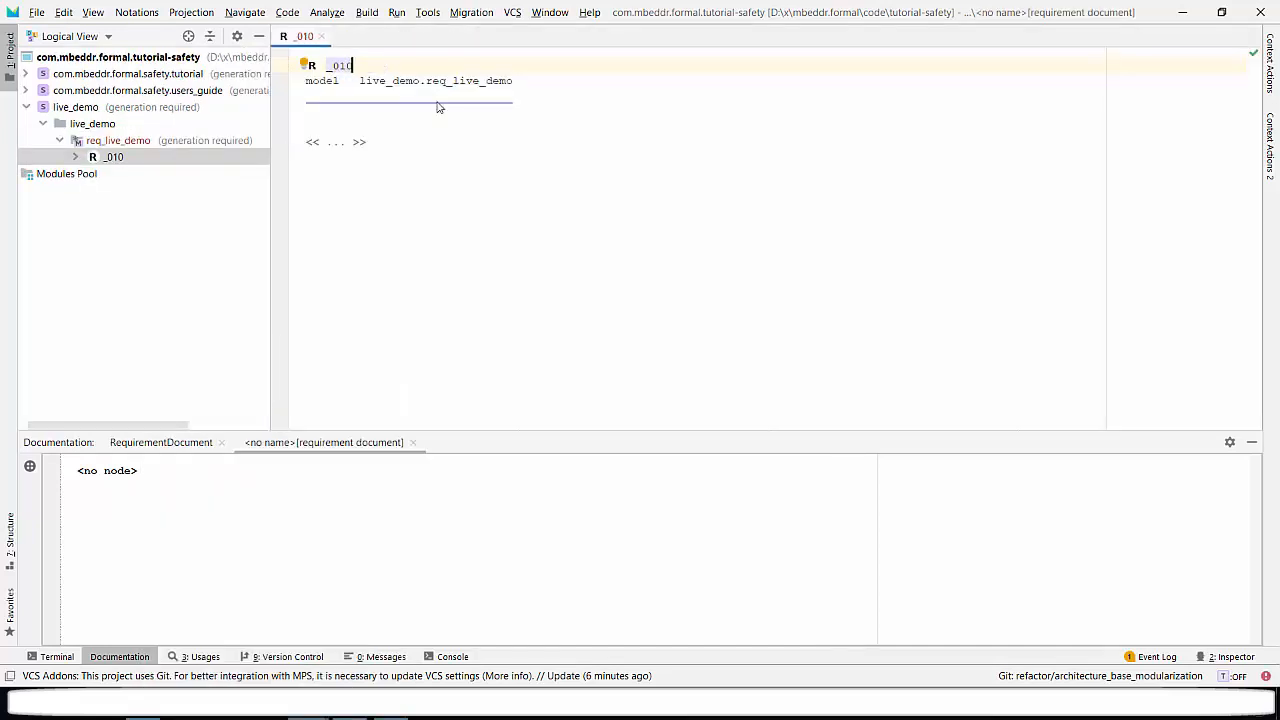
text(_first)
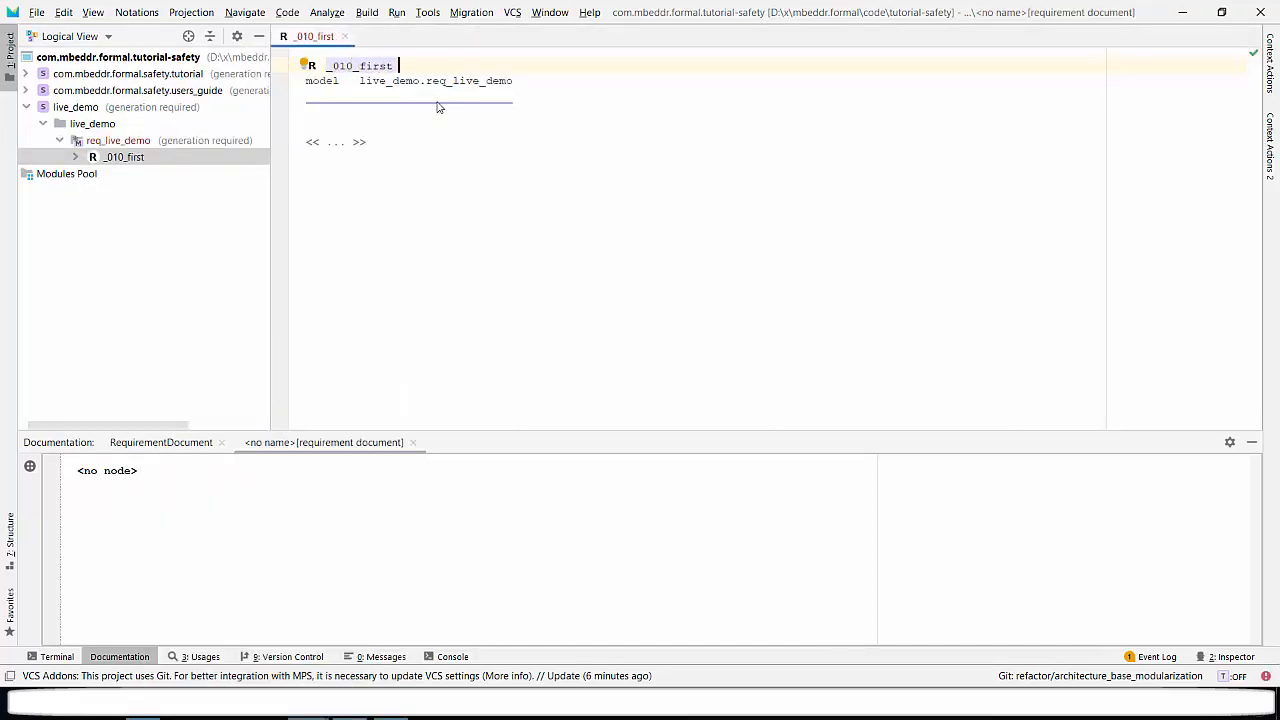
text(_requirement)
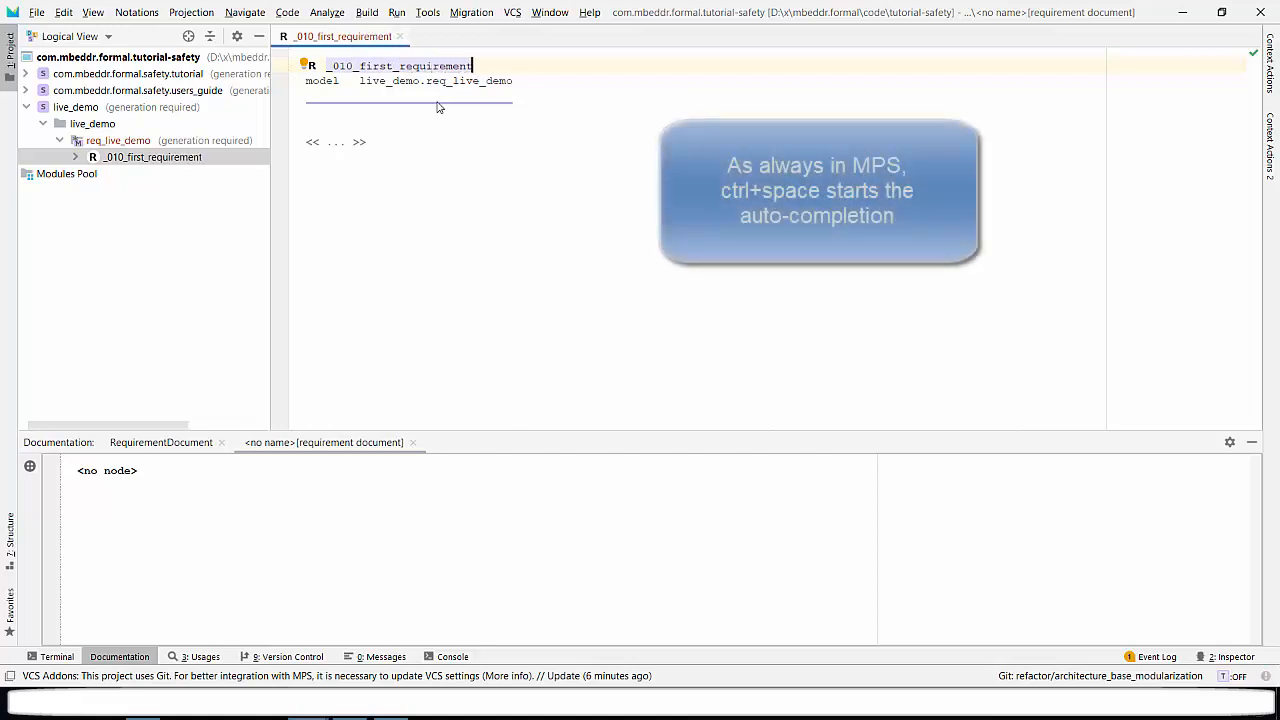
key(Return)
Add a requirement with the id 01, the title "Top level req" and the creator's name
key(Down)
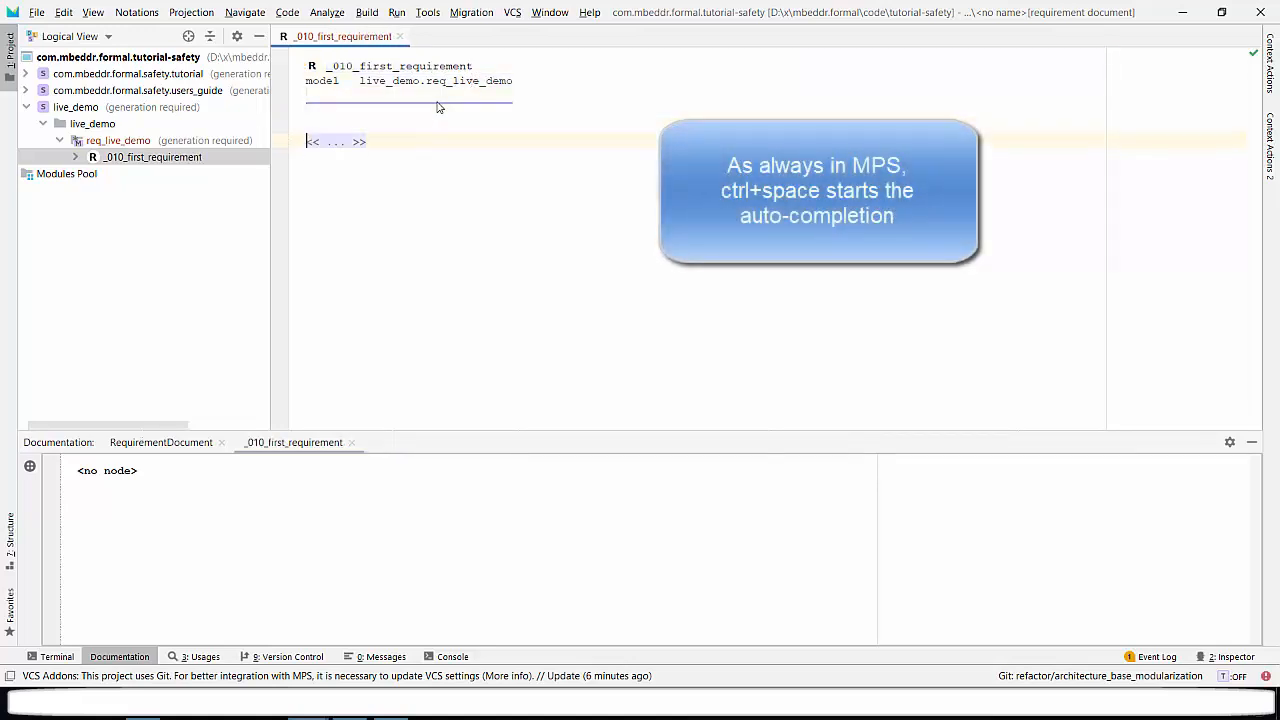
key(ctrl+space)
key(Return)
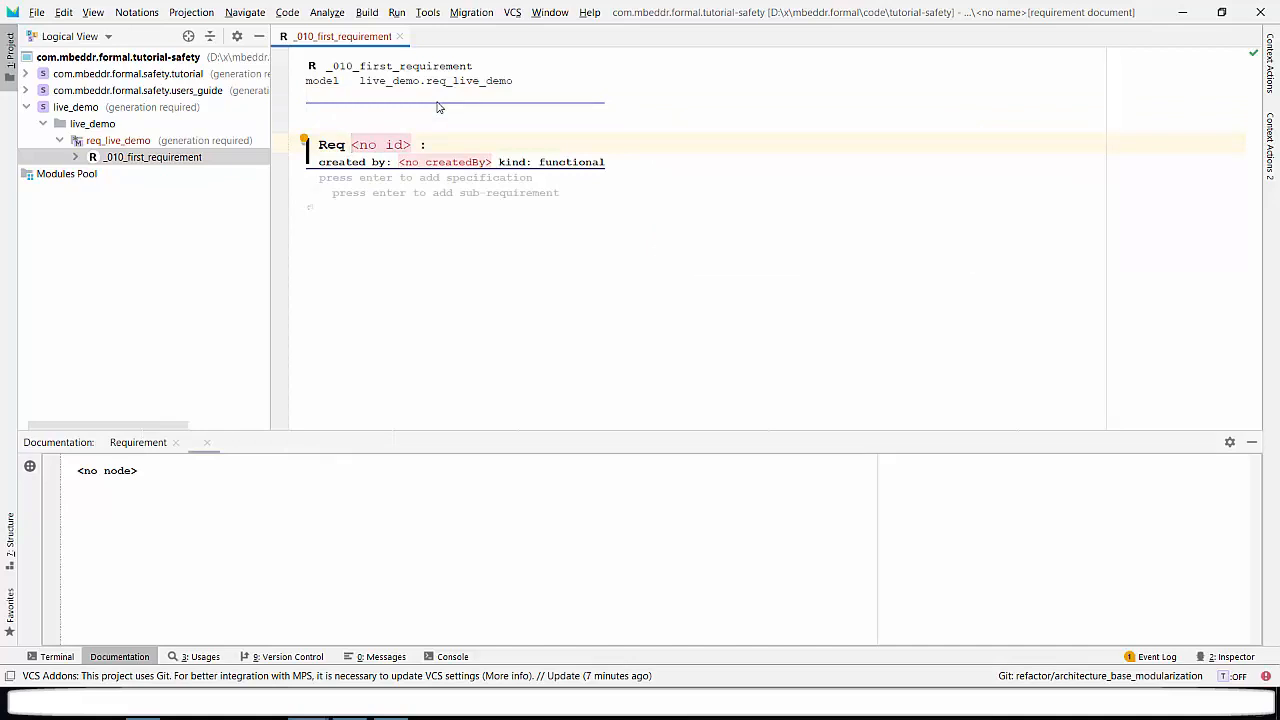
text(01 : )
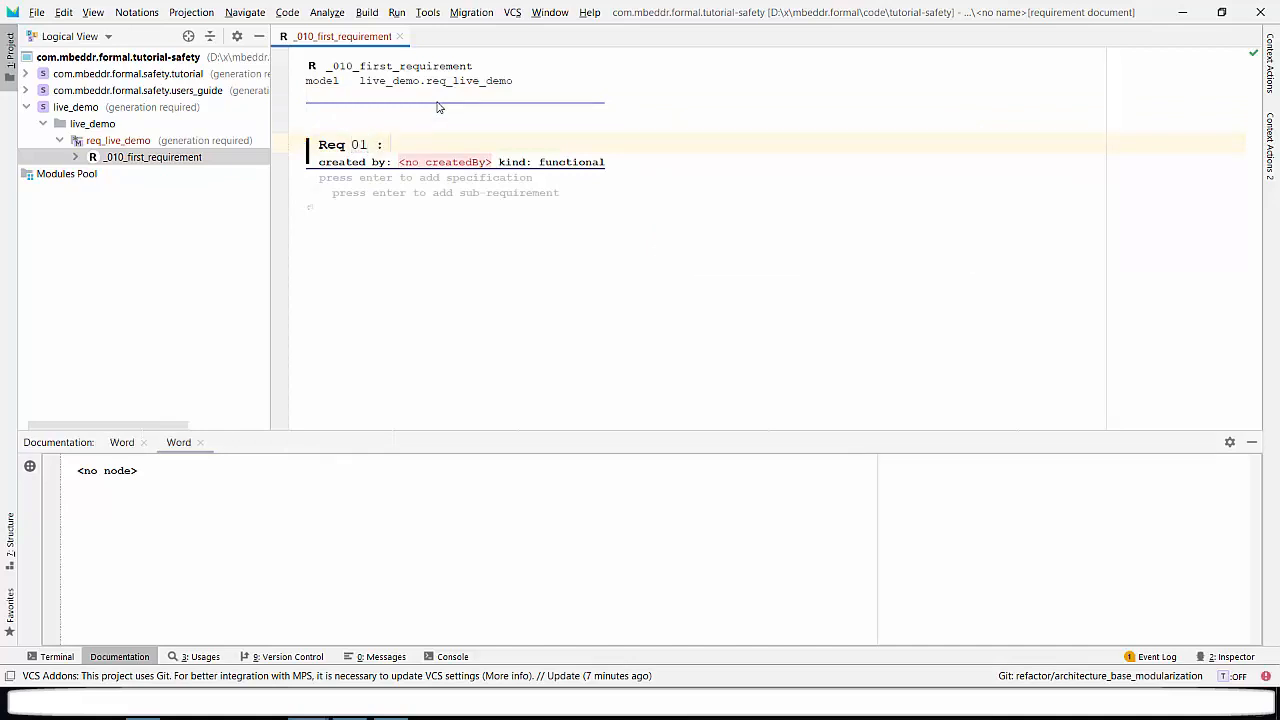
text(Top level req)
key(Tab)
text(john)
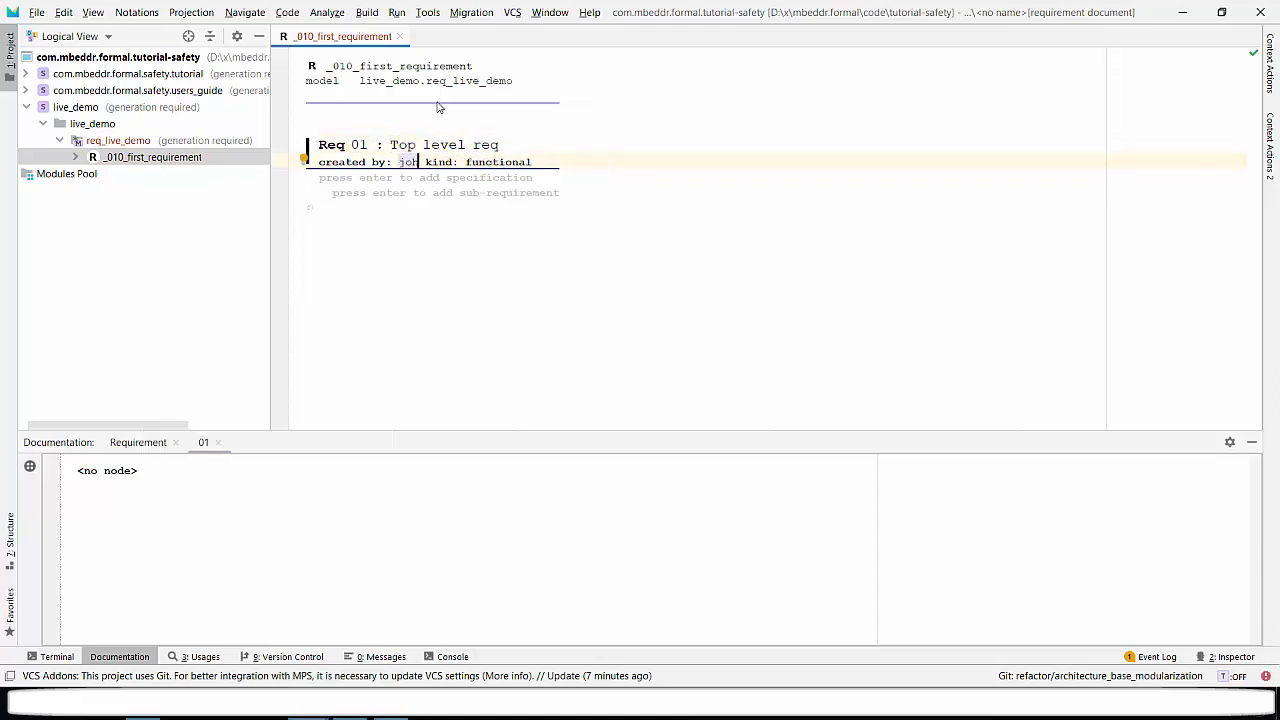
Add a plain text specification to requirement 01, leaving its kind as functional
key(Right)
key(Right)
key(Right)
key(Right)
key(Right)
key(Right)
key(Right)
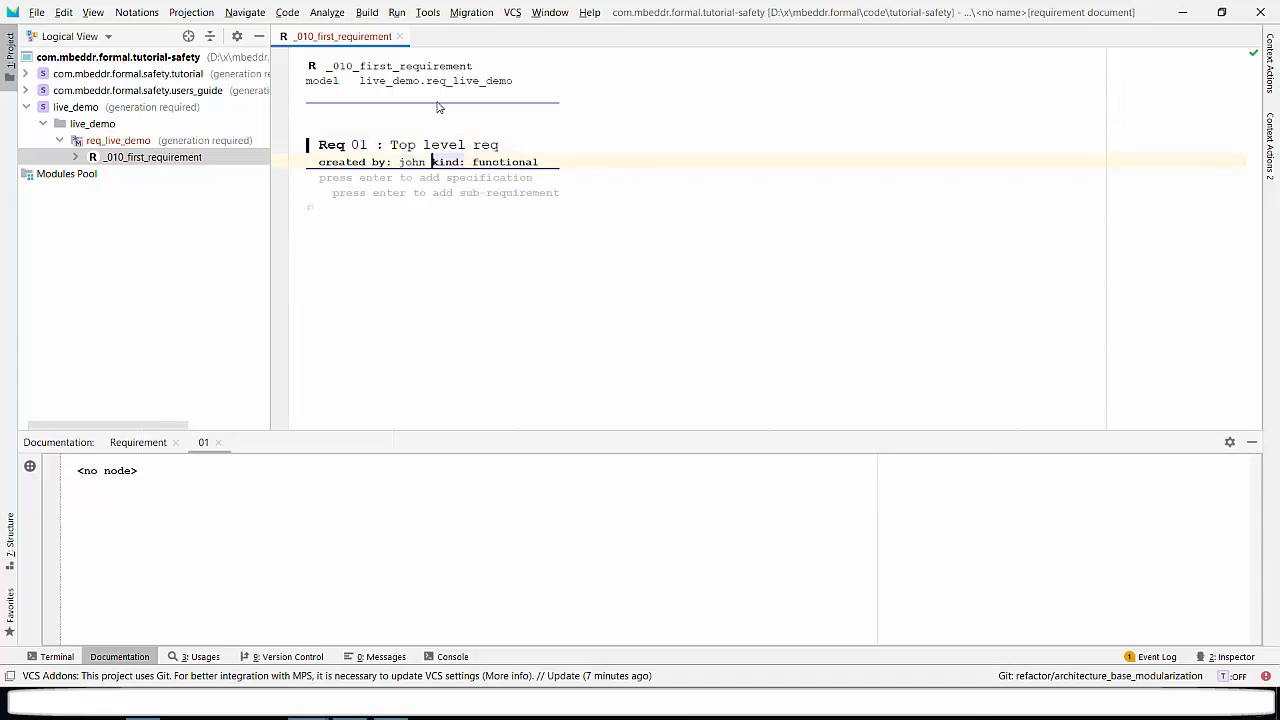
key(ctrl+space)
key(Escape)
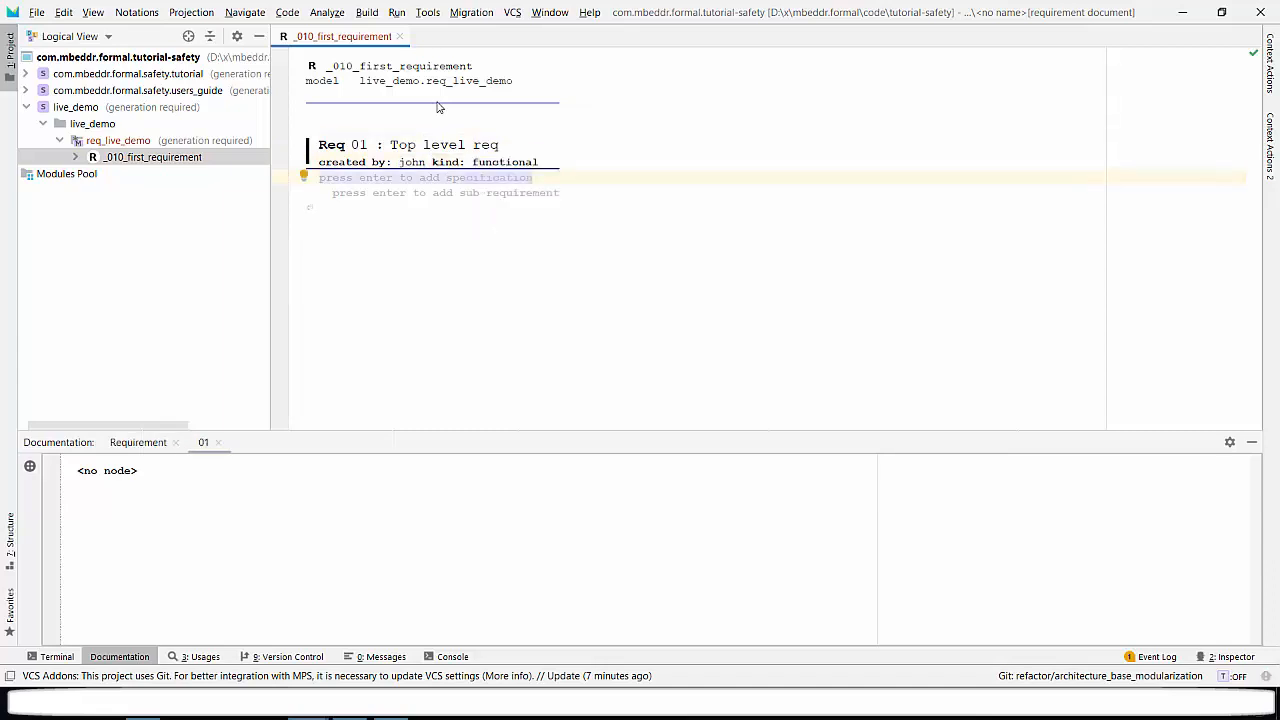
key(Tab)
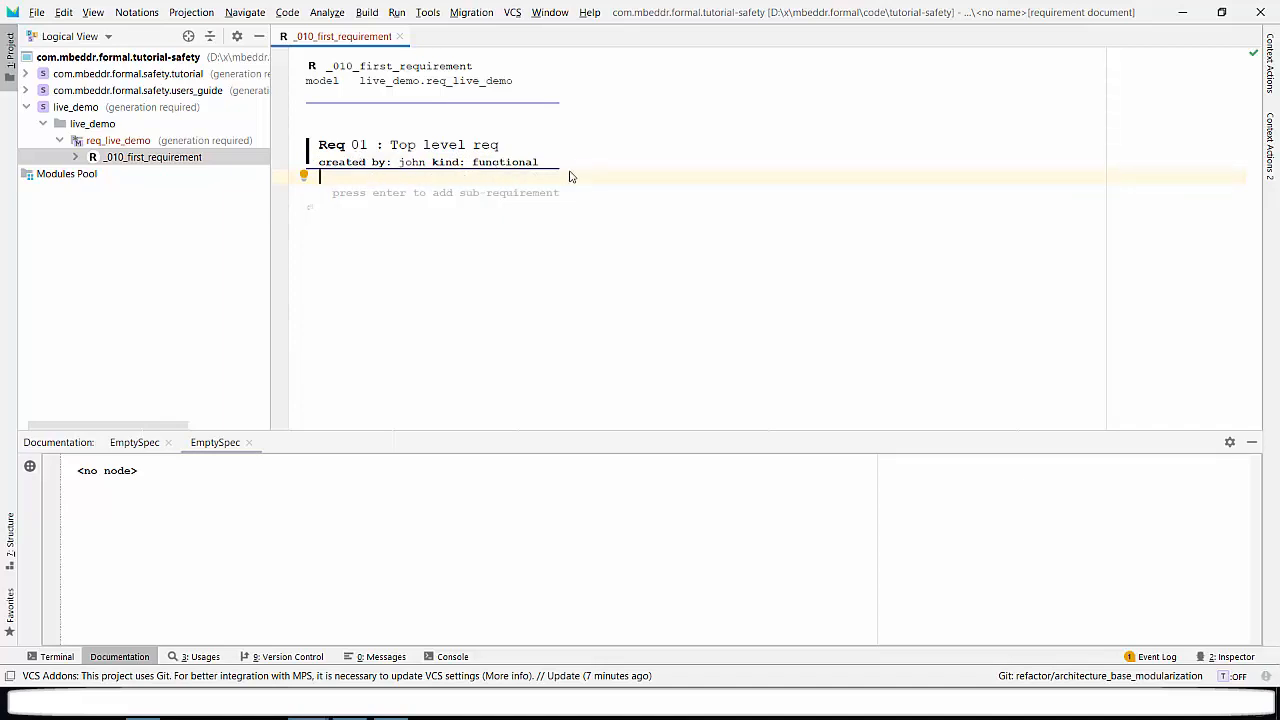
key(ctrl+space)
key(Up)
key(Up)
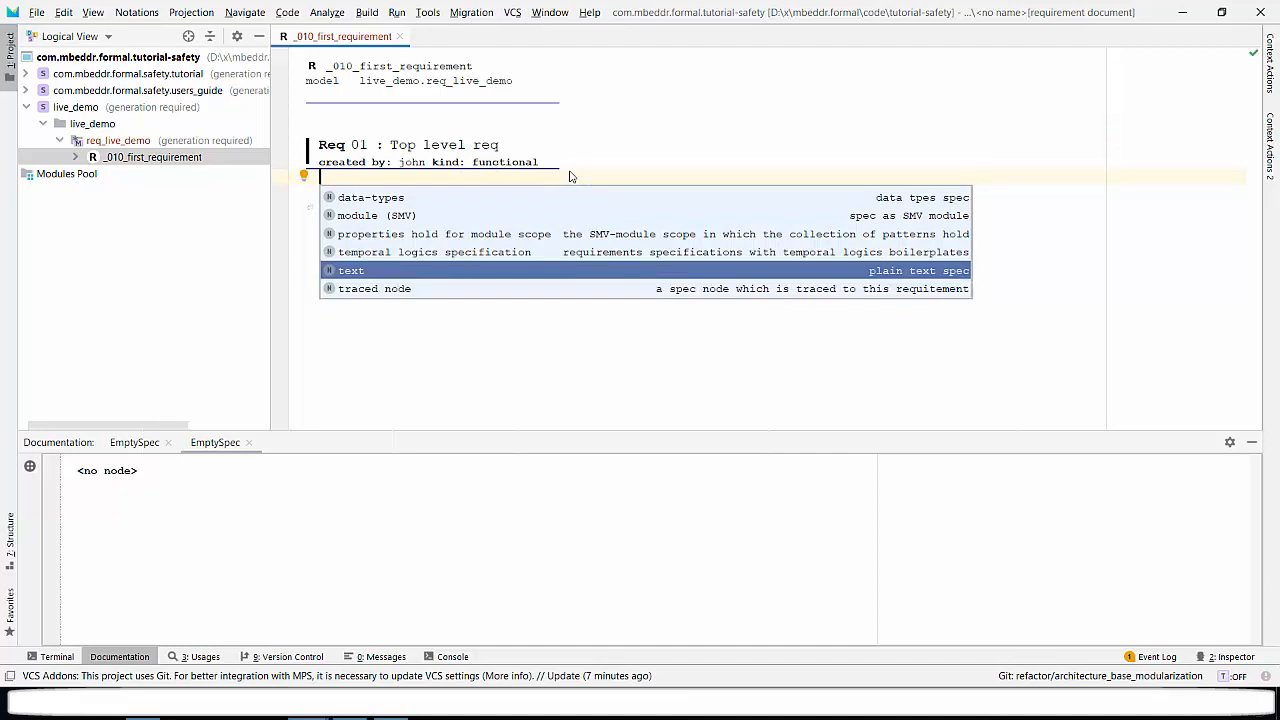
key(Return)
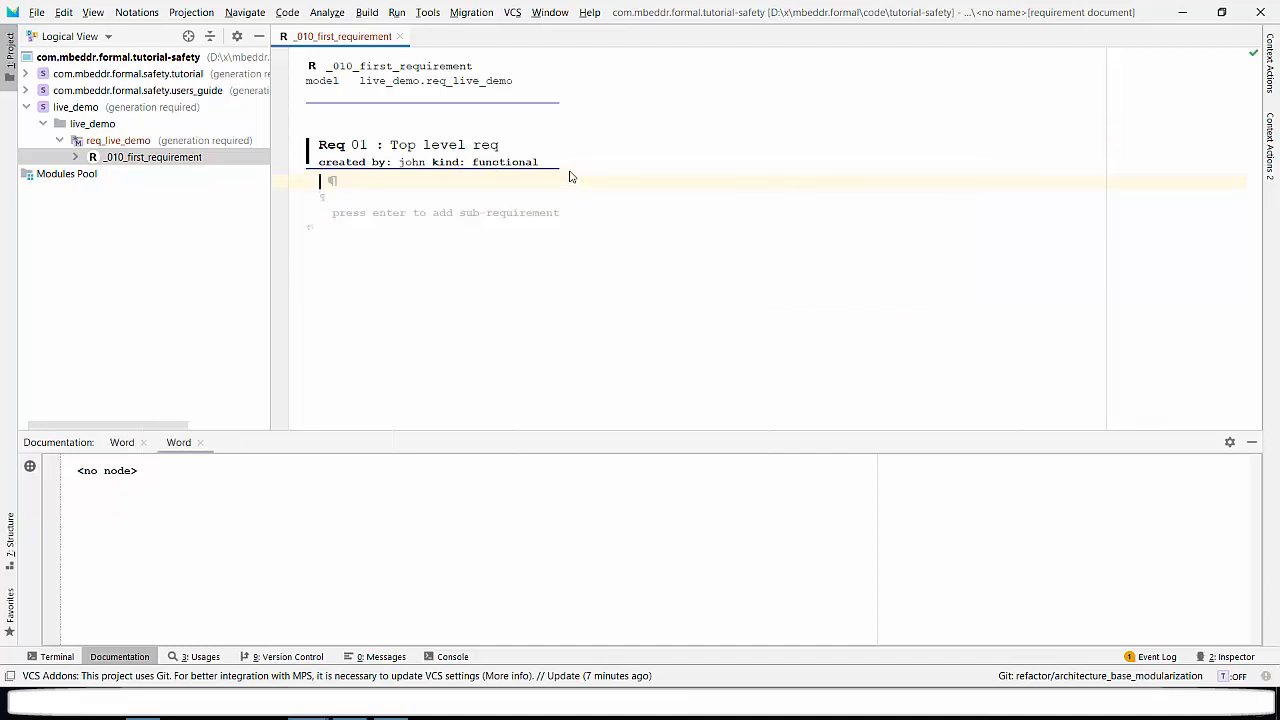
Write "Some natural language text - ambiguous and low level" in the text specification of requirement 01
text(Some natural lang)
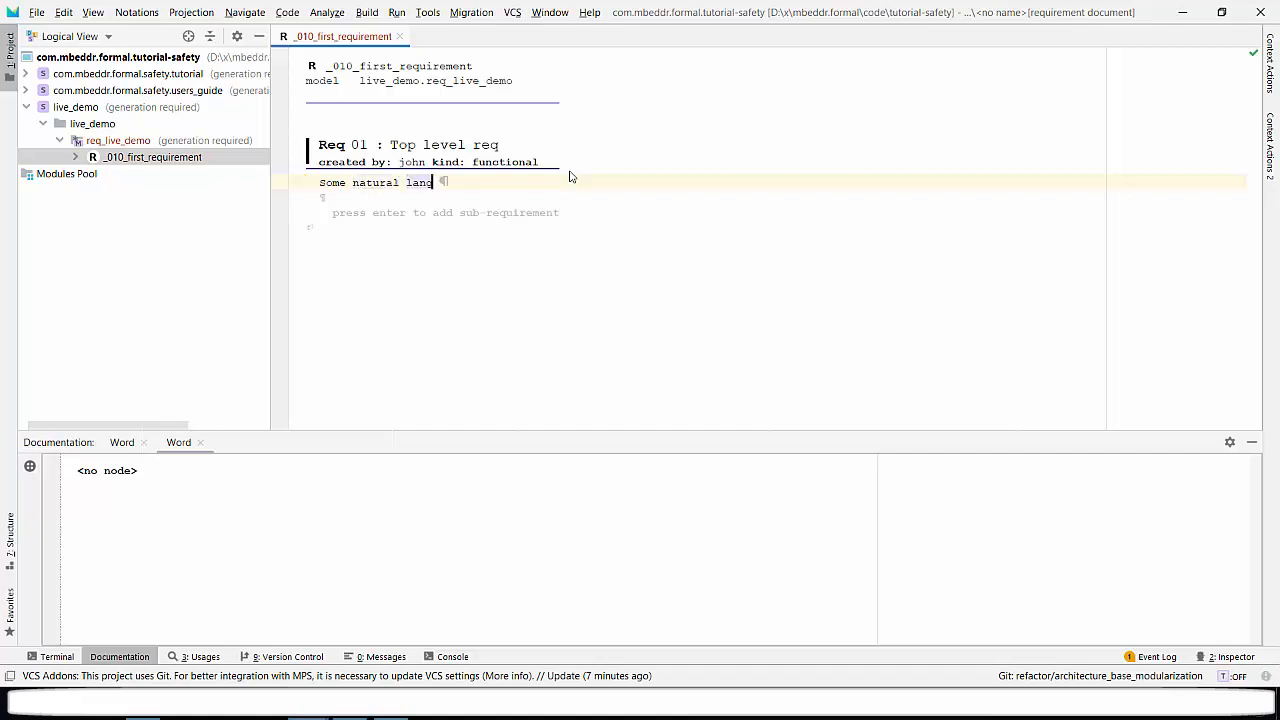
text(uage text)
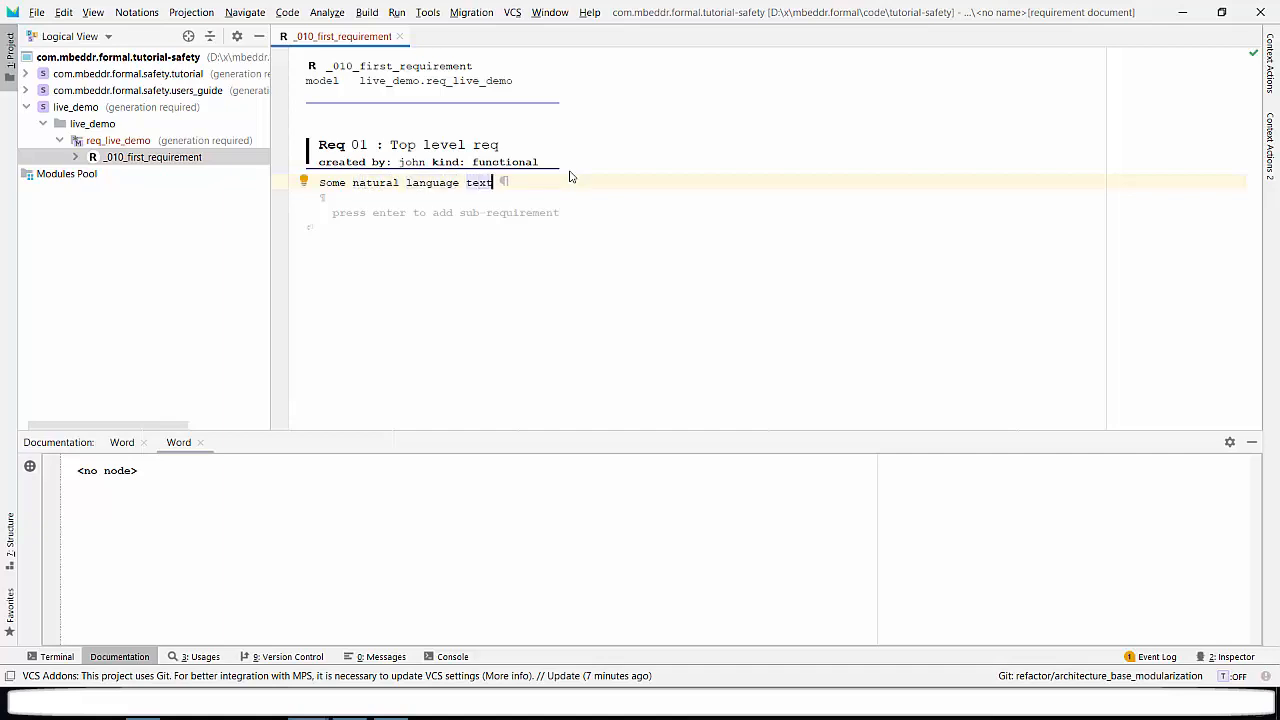
text( - ambiguous)
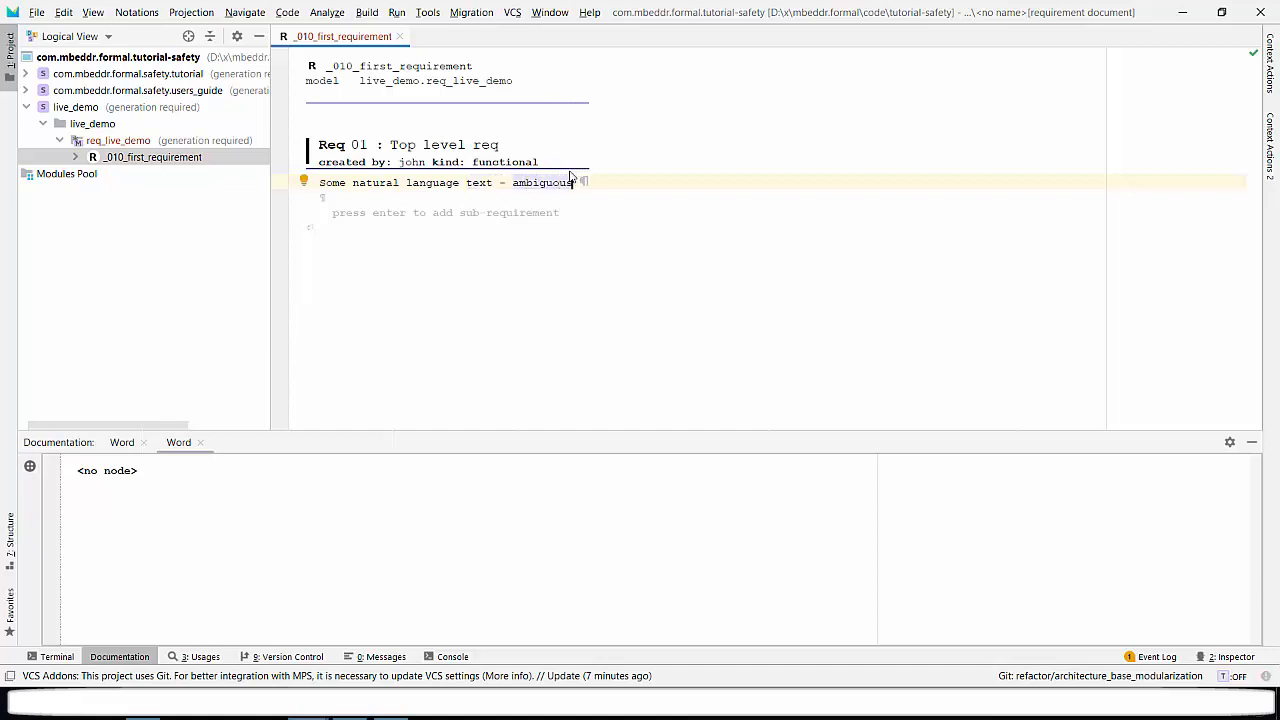
text( and )
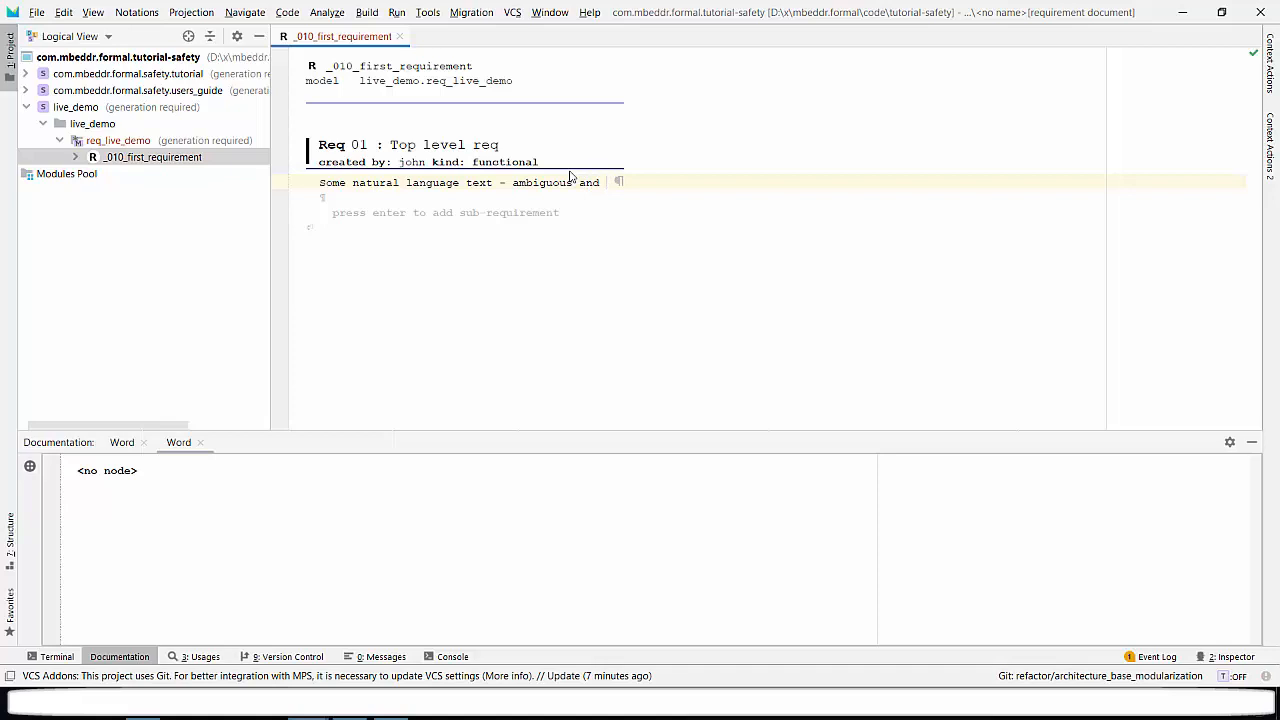
text(low level)
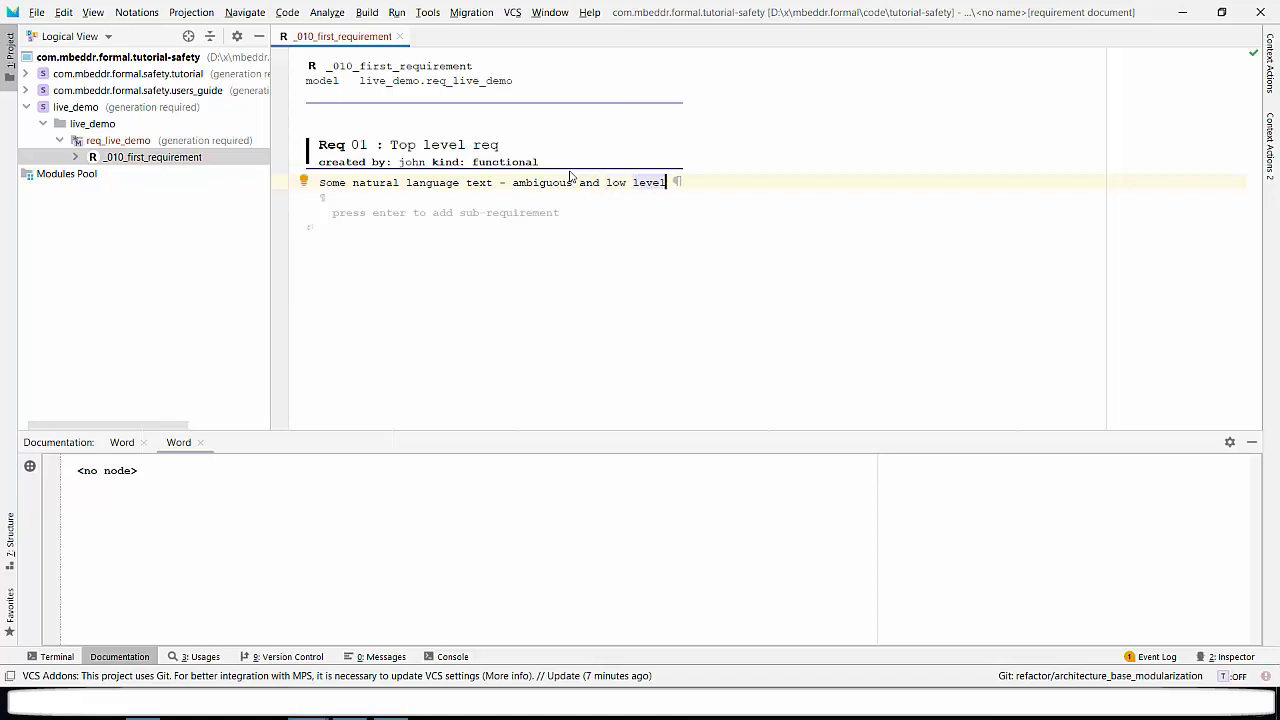
Add a temporal logics specification below the text specification of requirement 01
key(Down)
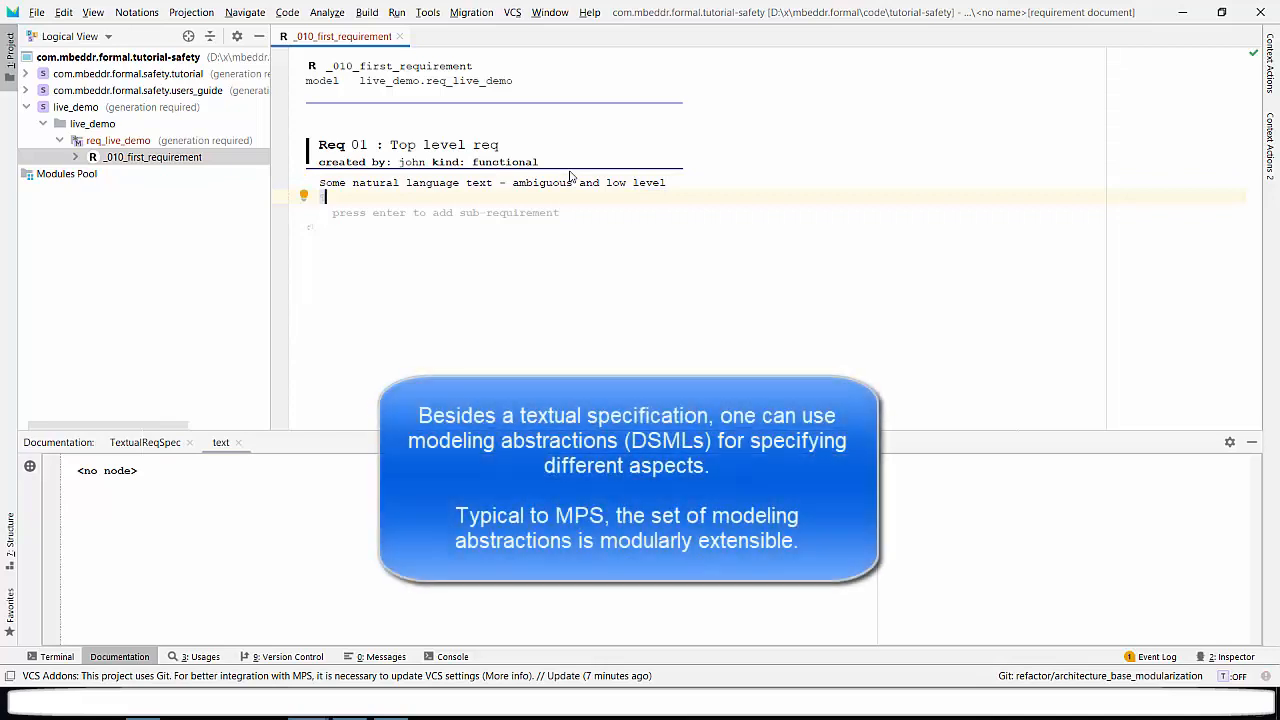
key(Return)
key(ctrl+space)
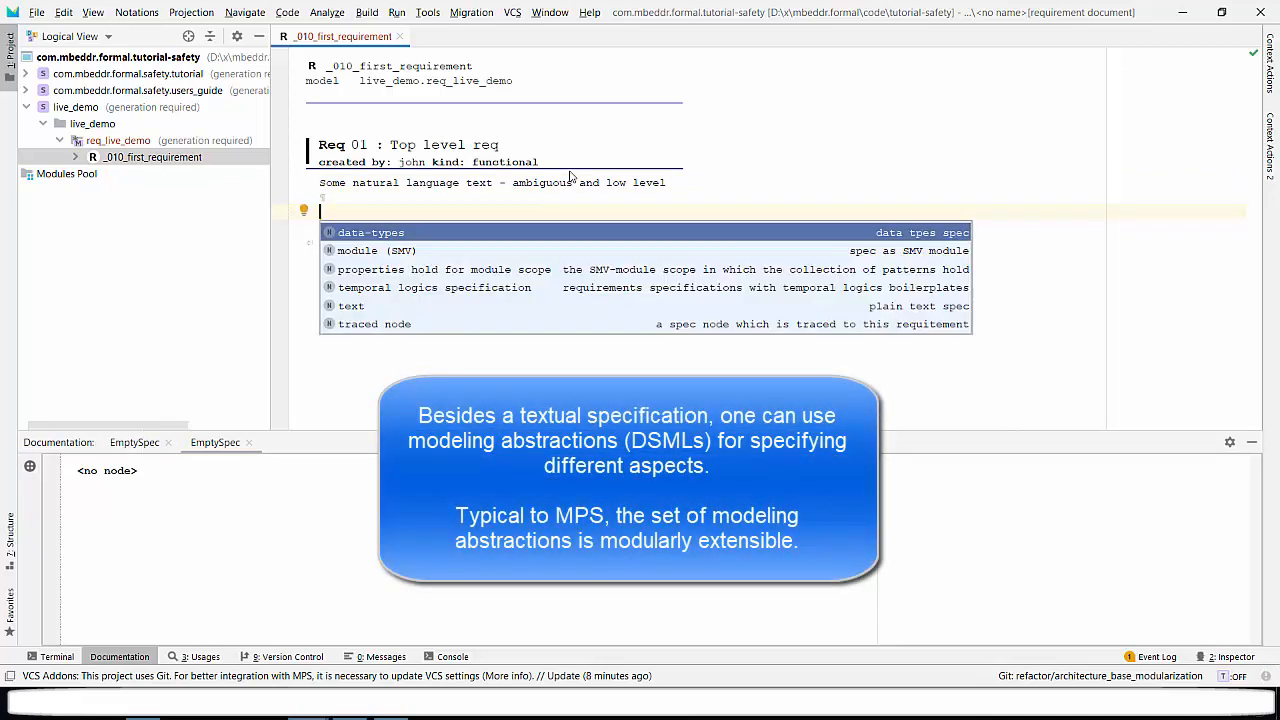
key(Up)
key(Up)
key(Up)
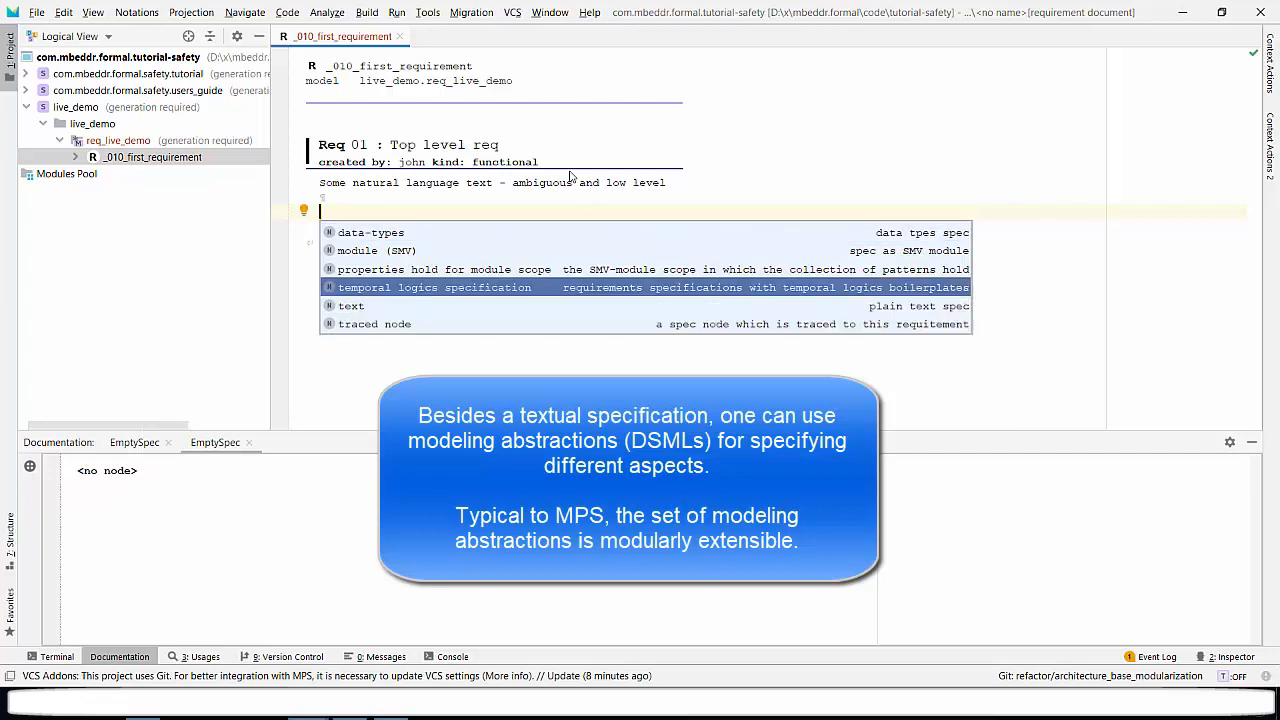
key(Return)
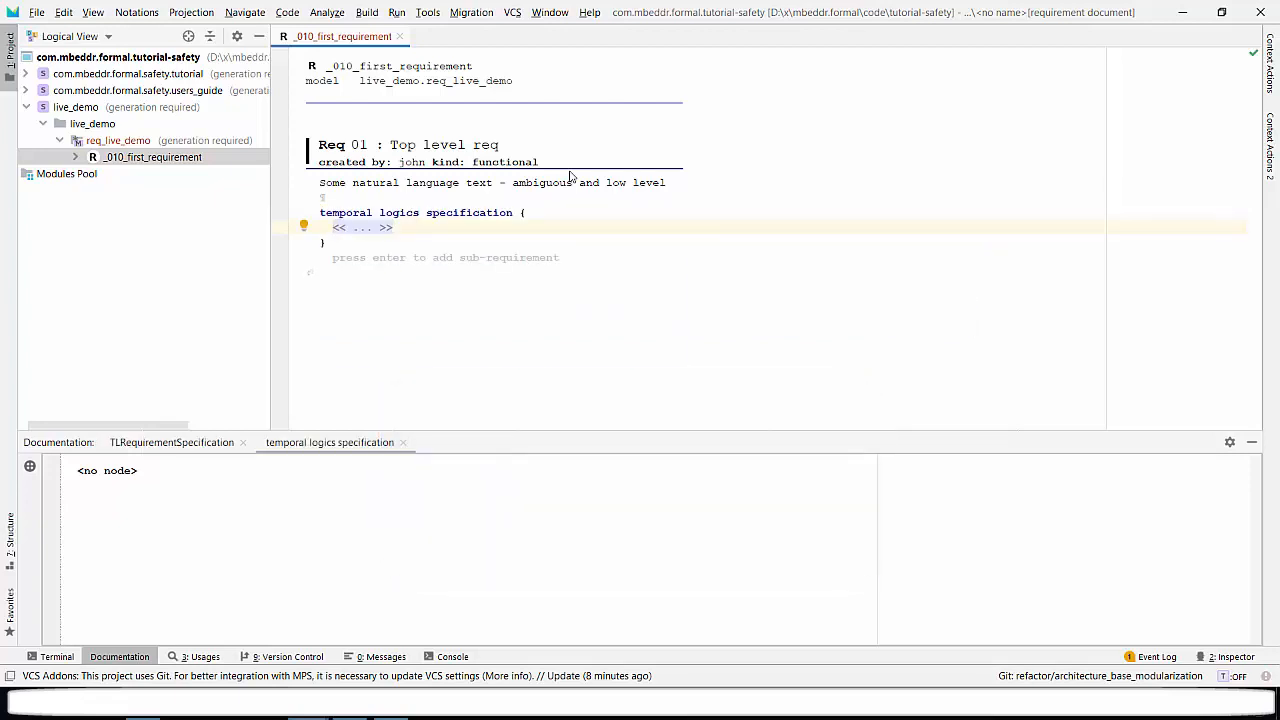
Add a globally scoped property with the "P eventually holds" existence pattern to the temporal logics specification of requirement 01
key(ctrl+space)
key(Down)
key(Down)
key(Down)
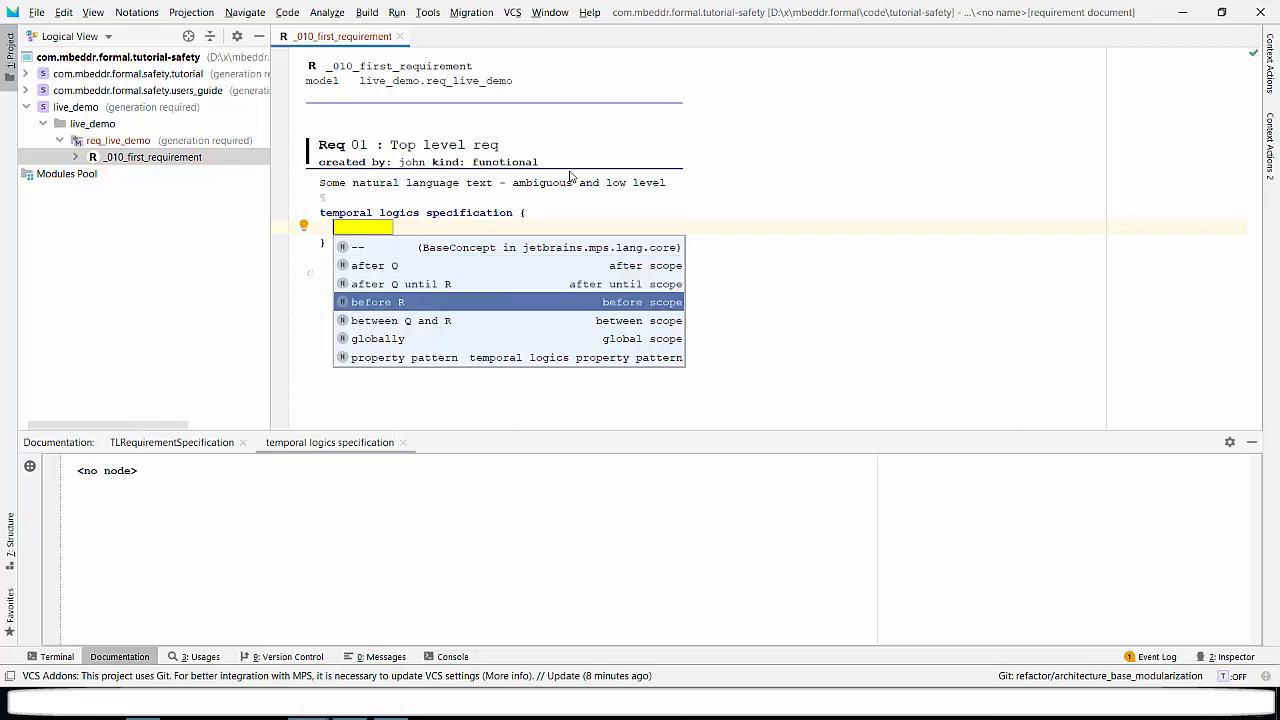
key(Down)
key(Down)
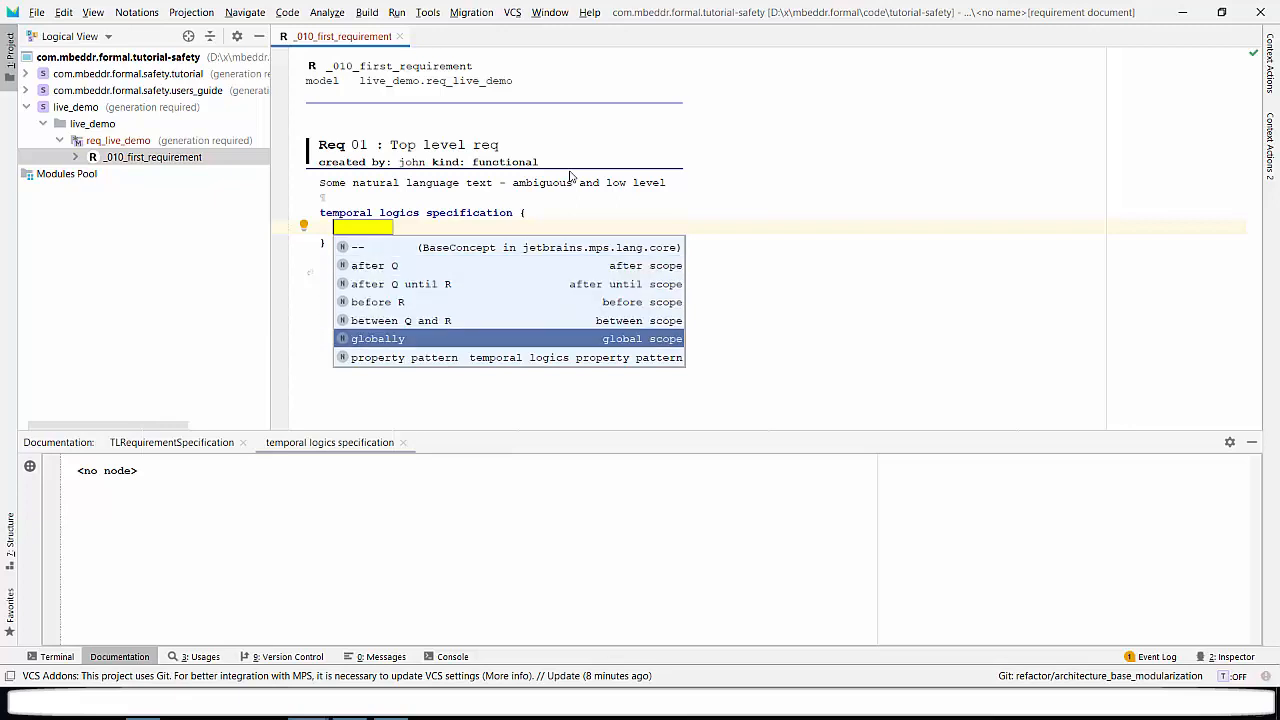
key(Return)
key(ctrl+space)
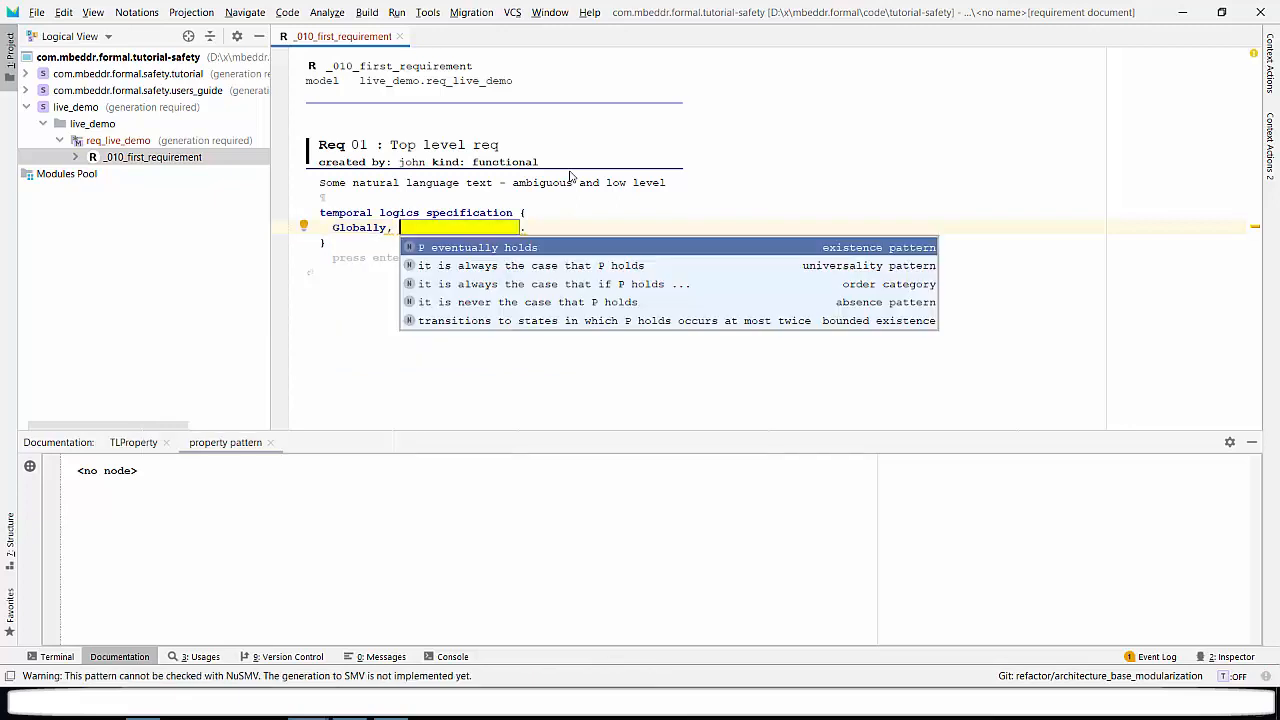
key(Return)
Fill the pattern's predicate with a natural language text expression reading "car will stop"
key(ctrl+space)
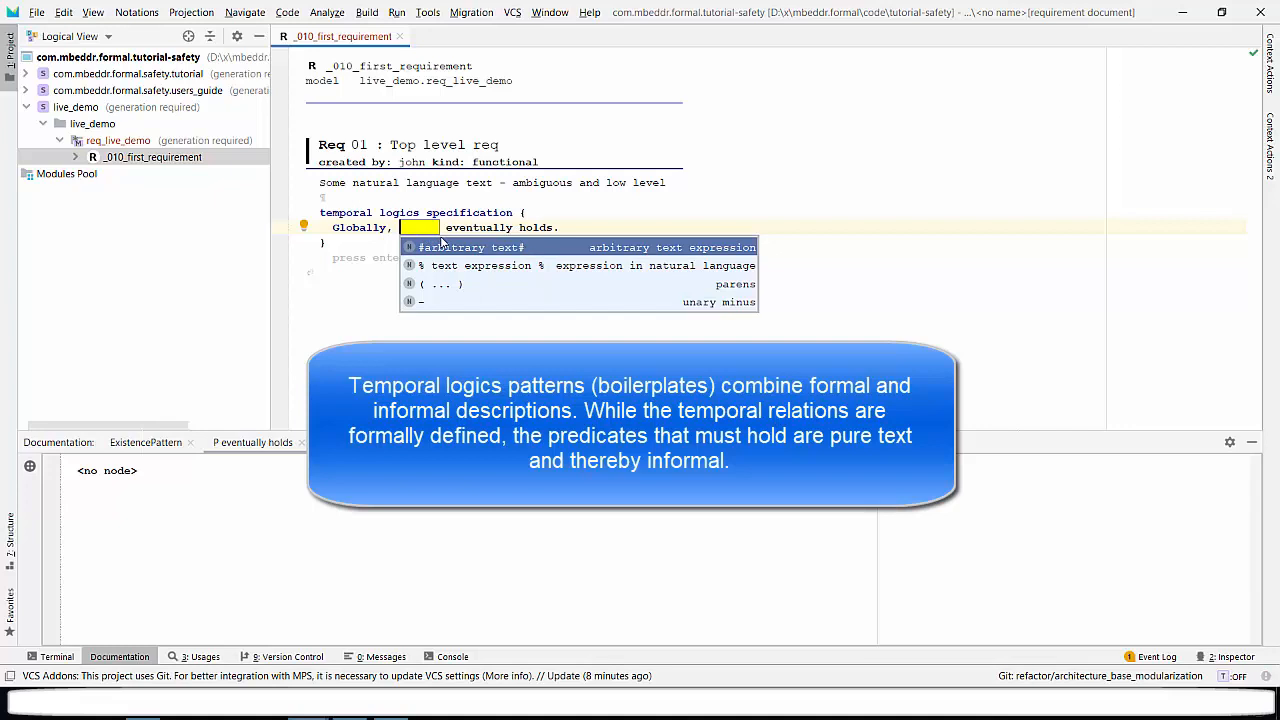
click(466, 267)
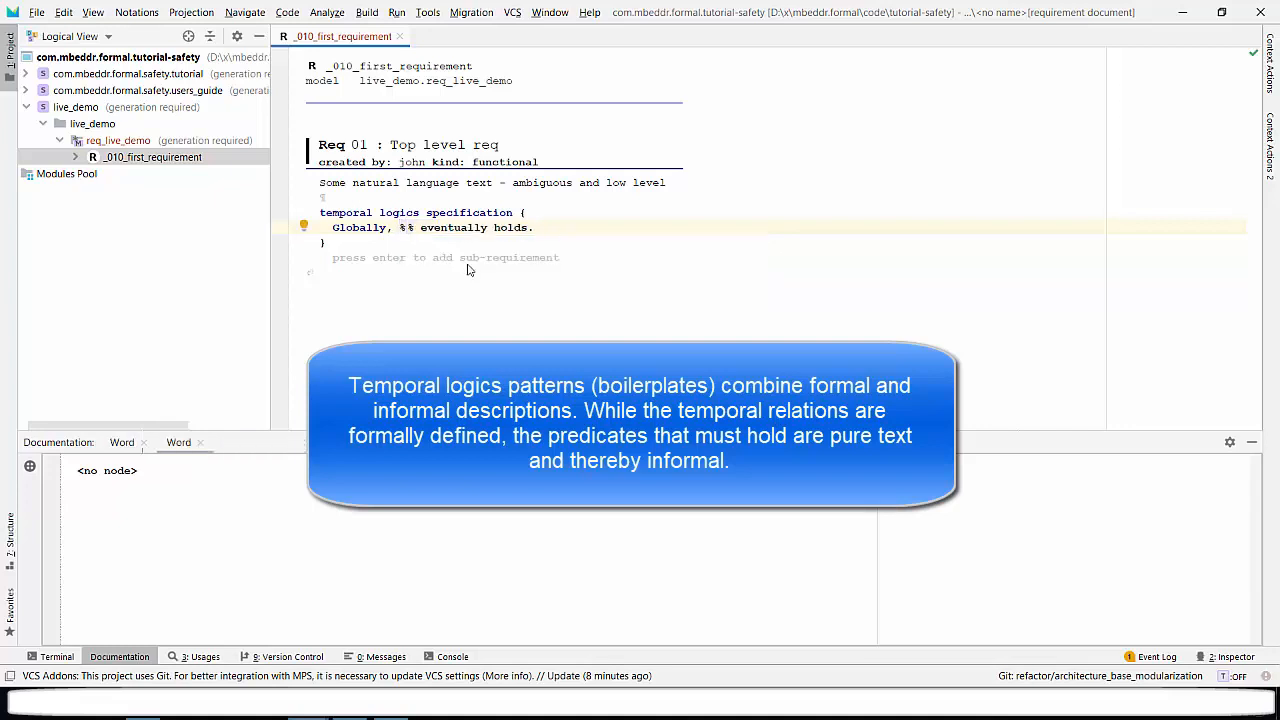
text(car will )
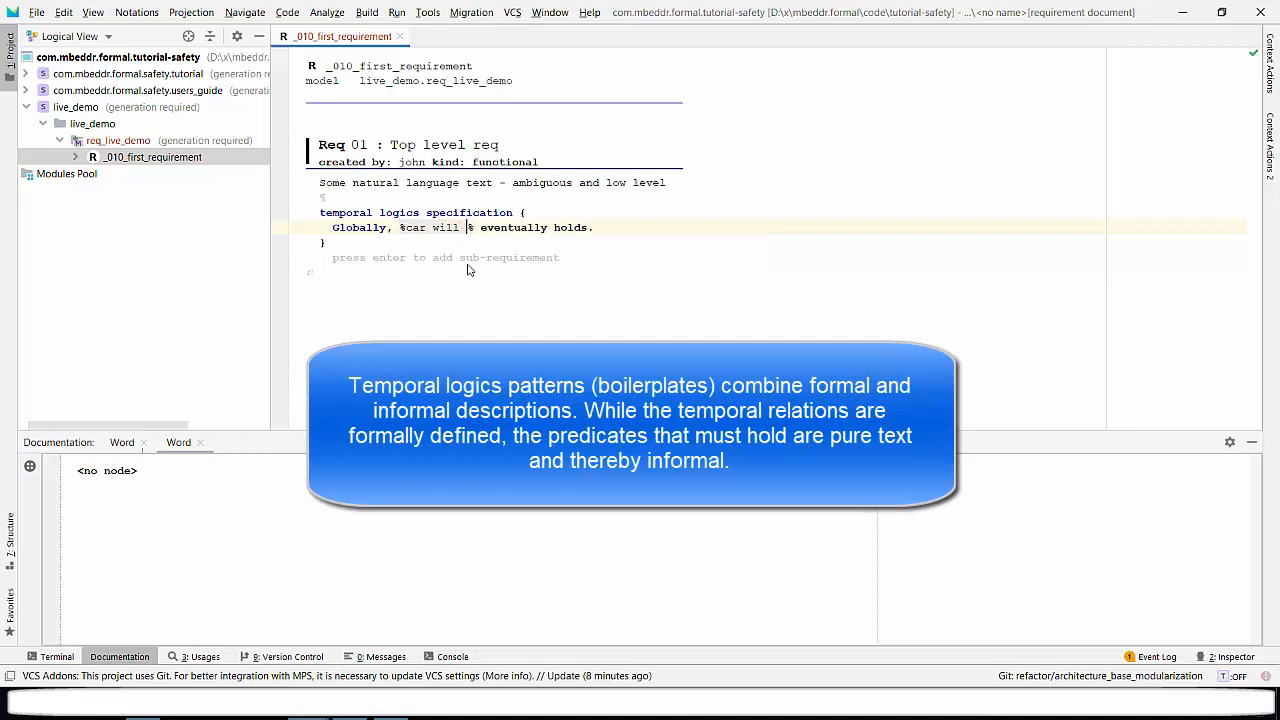
text(stop)
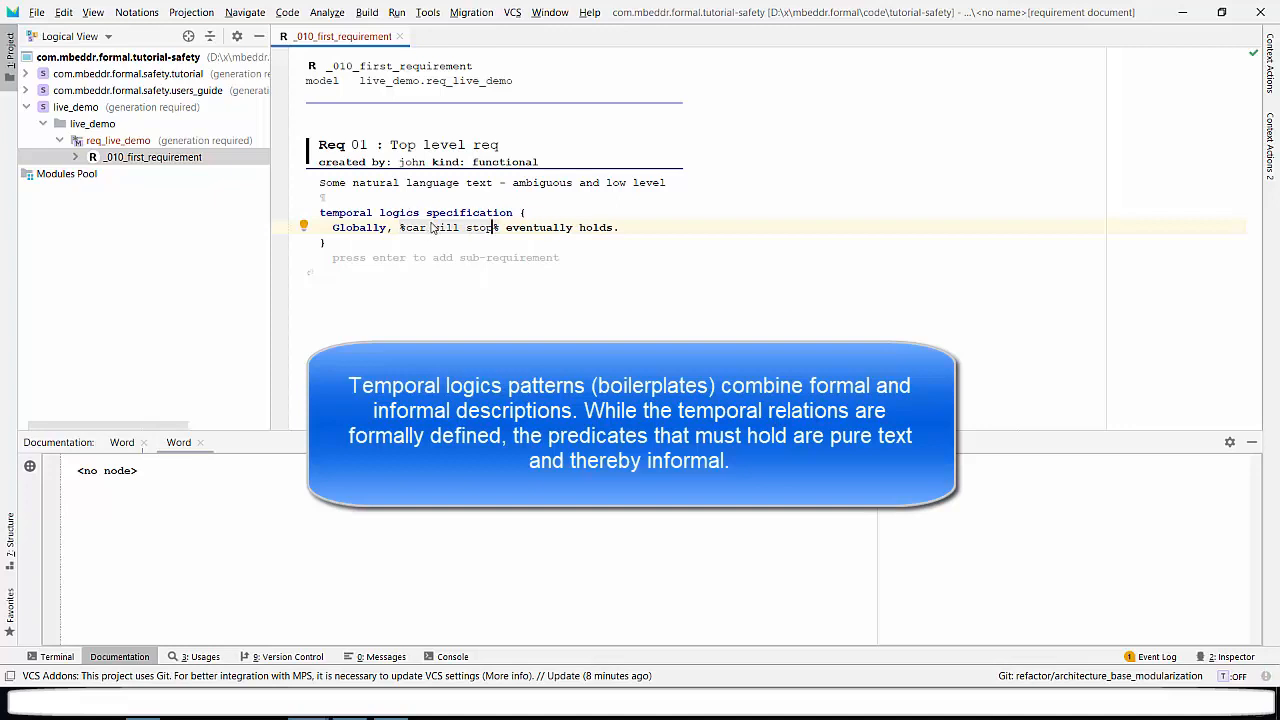
click(337, 229)
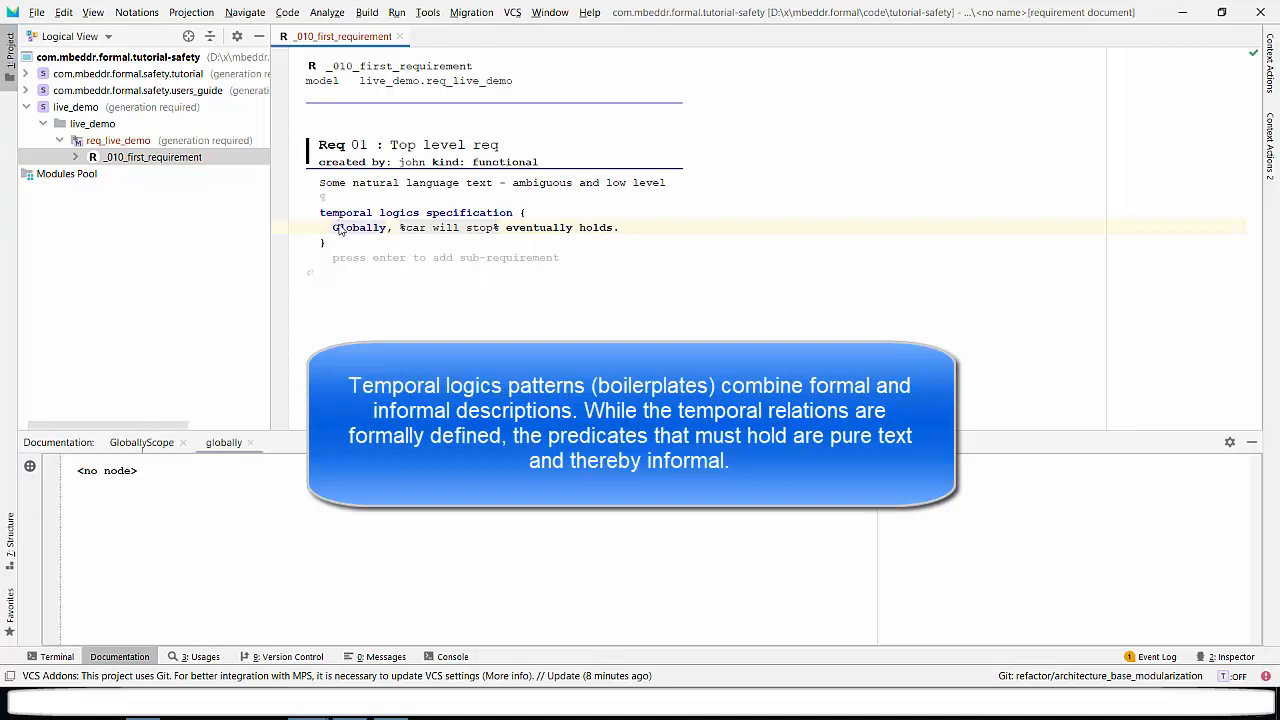
key(Right)
key(Right)
key(Right)
key(Right)
key(Right)
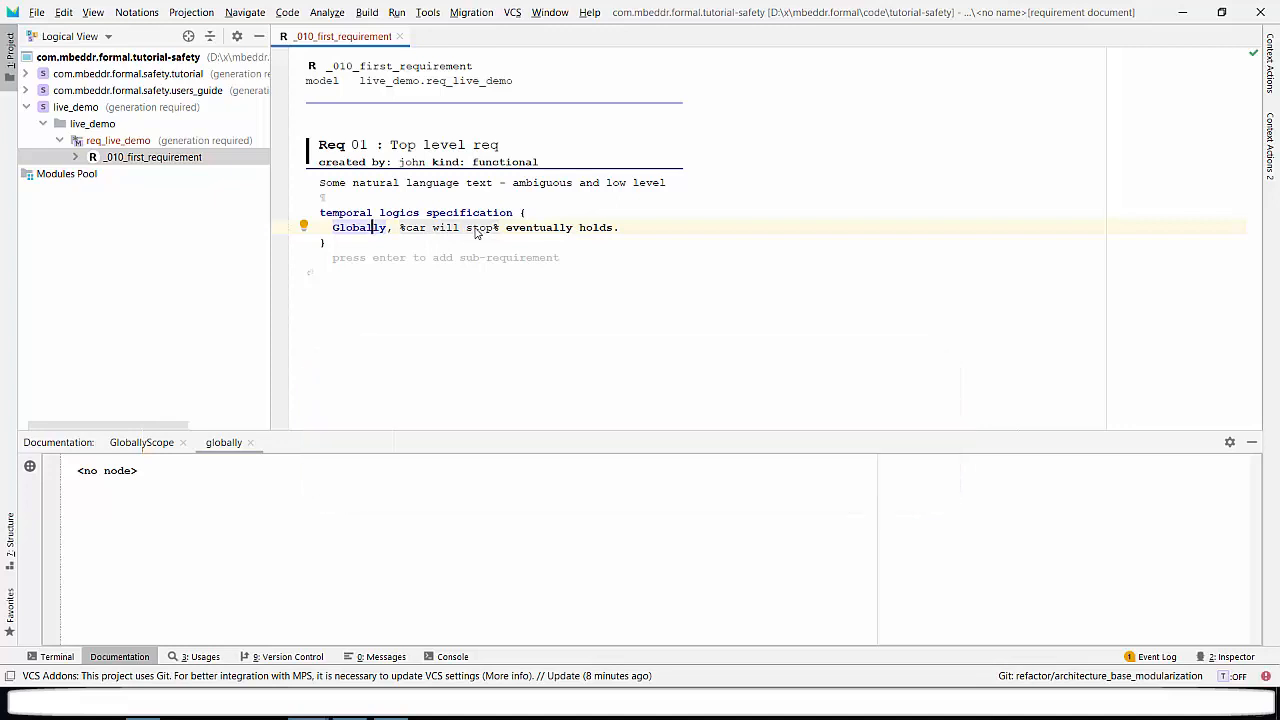
Add a sub-requirement under requirement 01 with the id 01.01, the title "Sub-req" and the creator's name
key(Down)
key(Return)
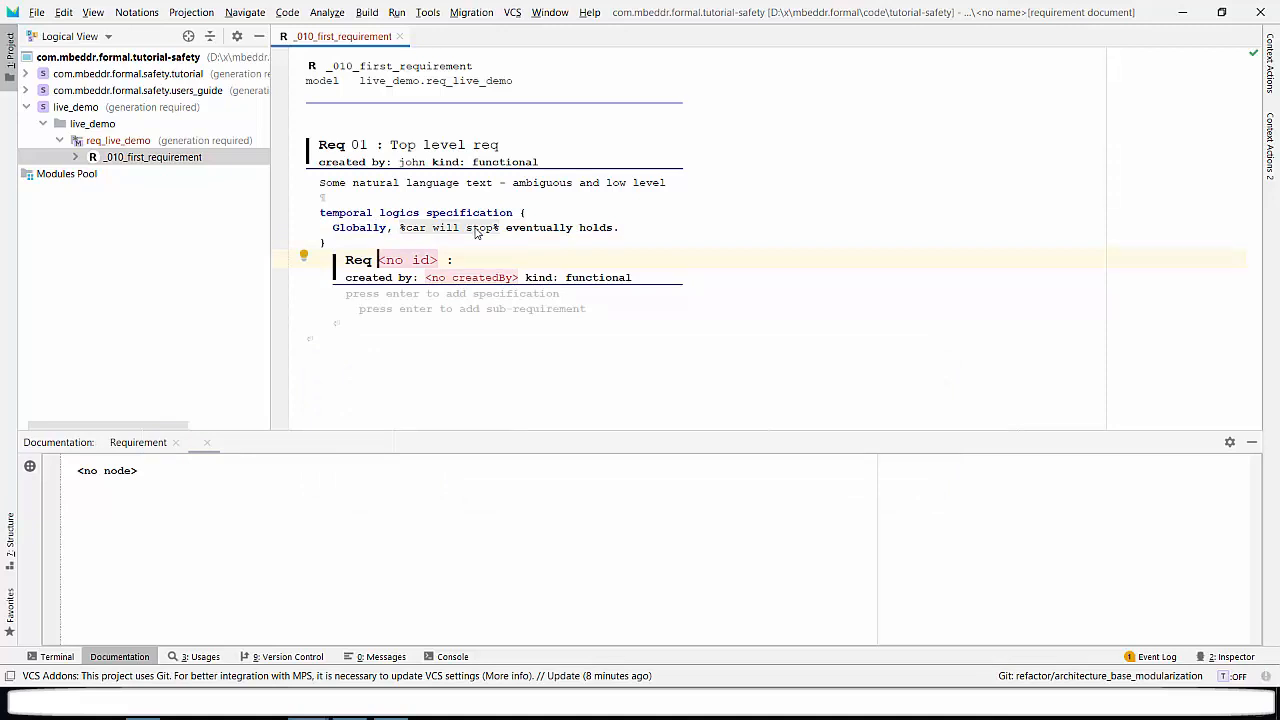
text(01)
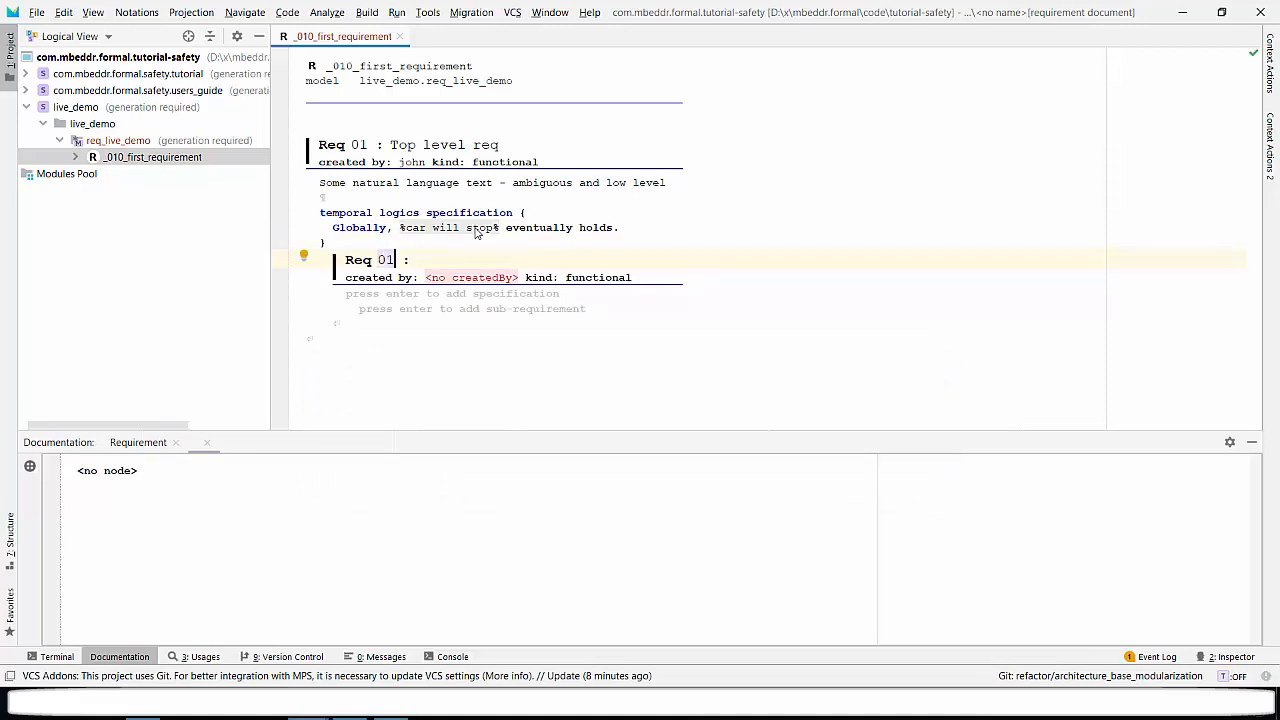
text(.01)
key(Tab)
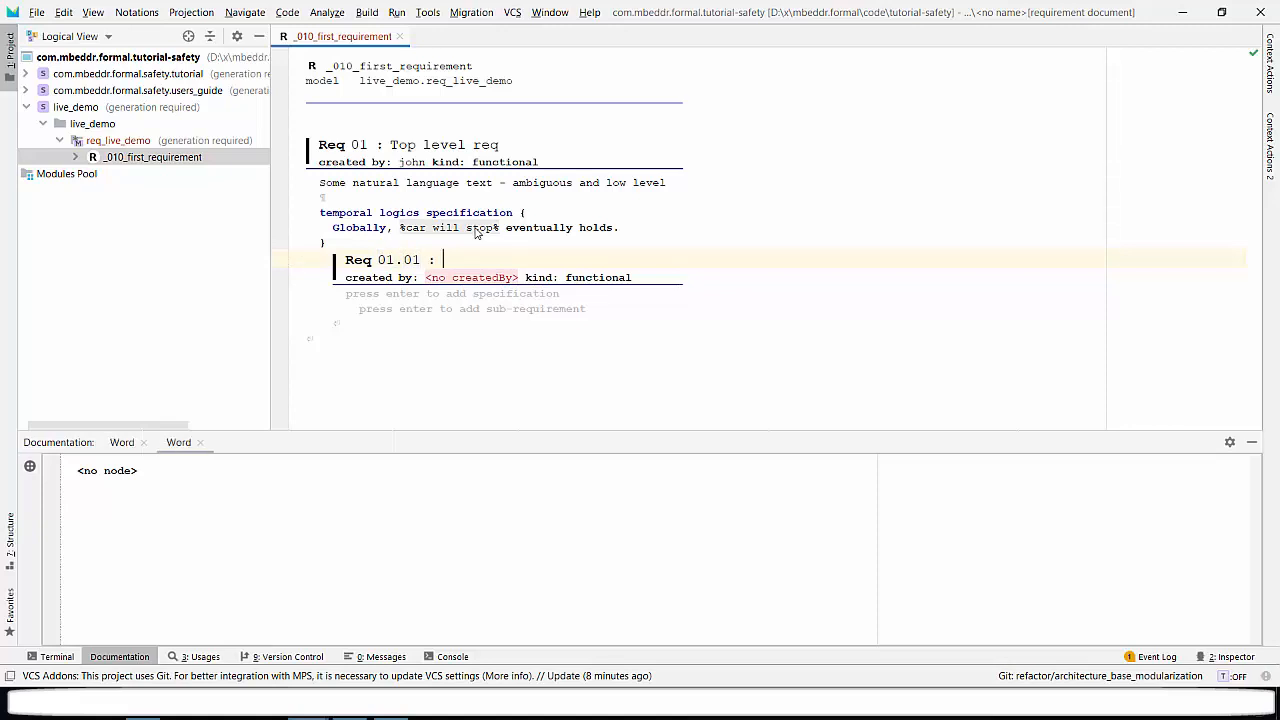
text(Sub-re)
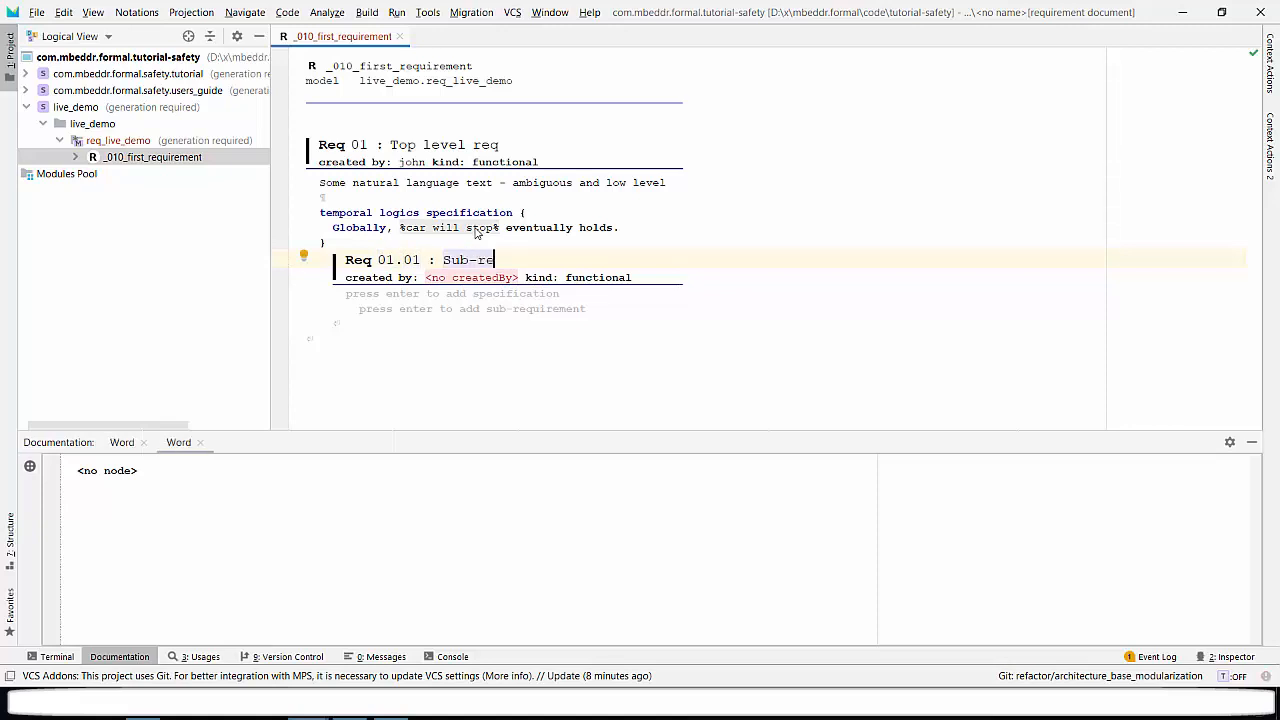
text(q)
key(Tab)
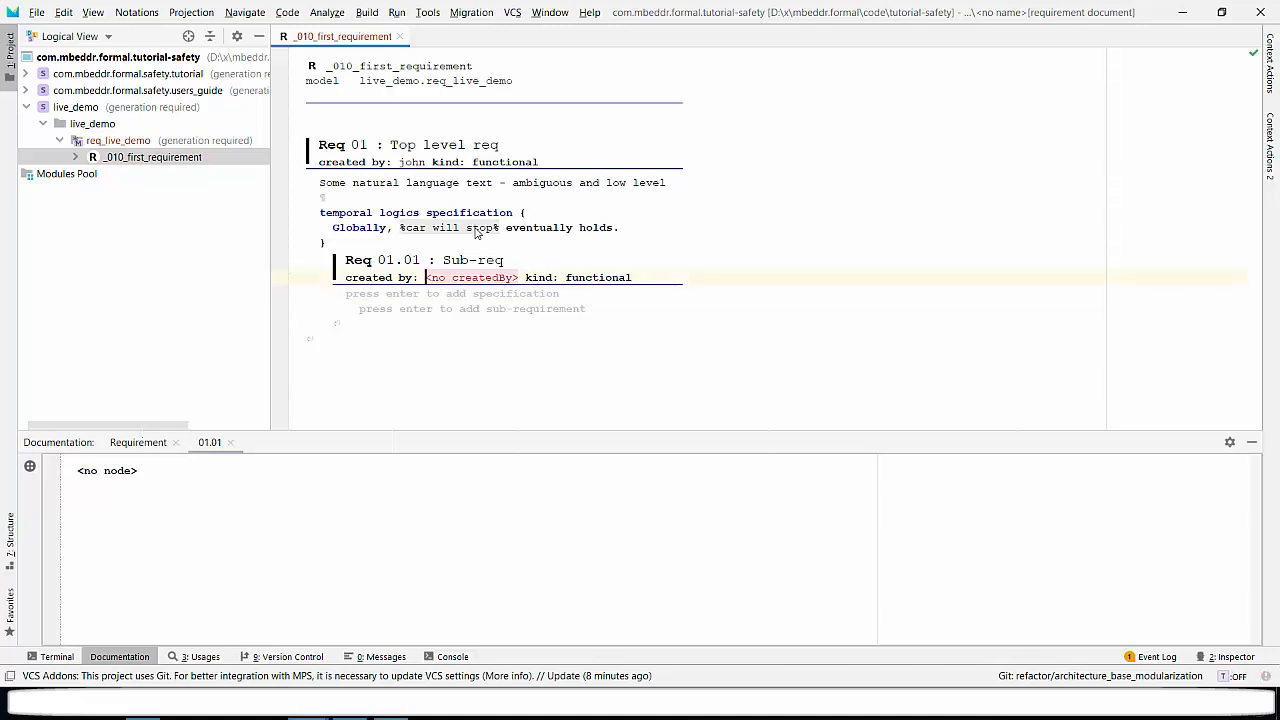
text(bob)
key(Tab)
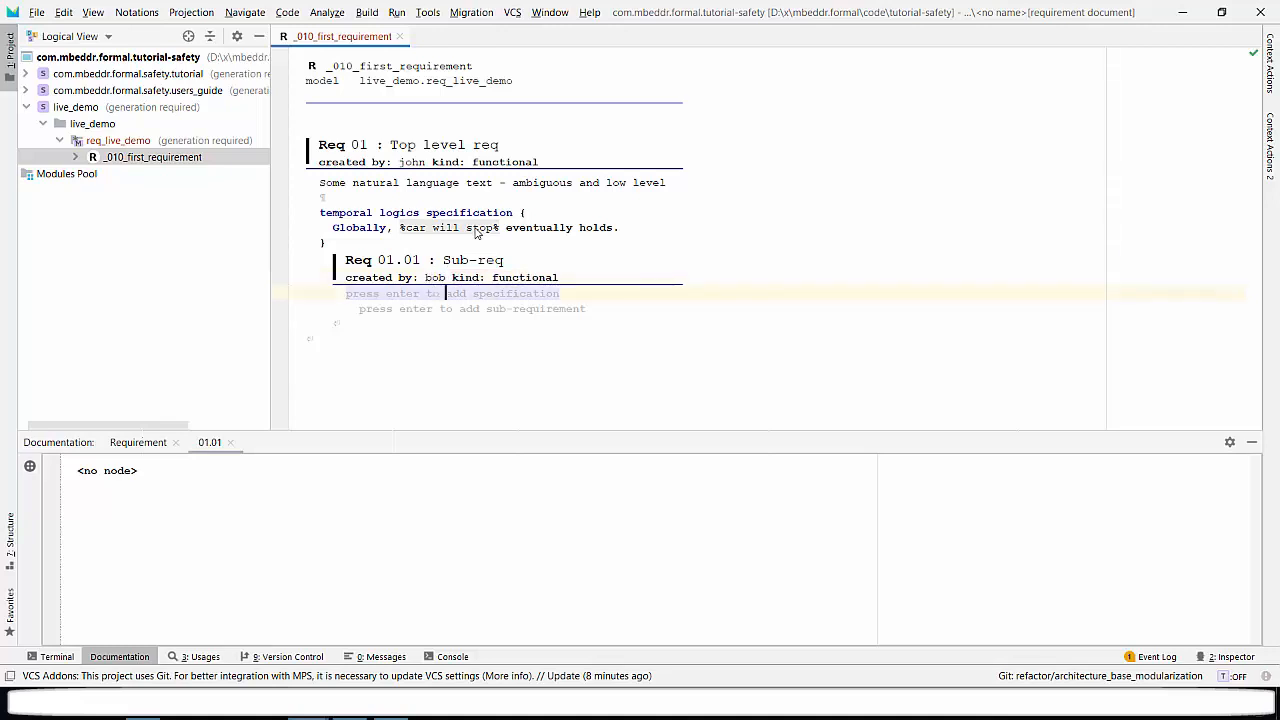
key(Return)
key(ctrl+space)
key(Up)
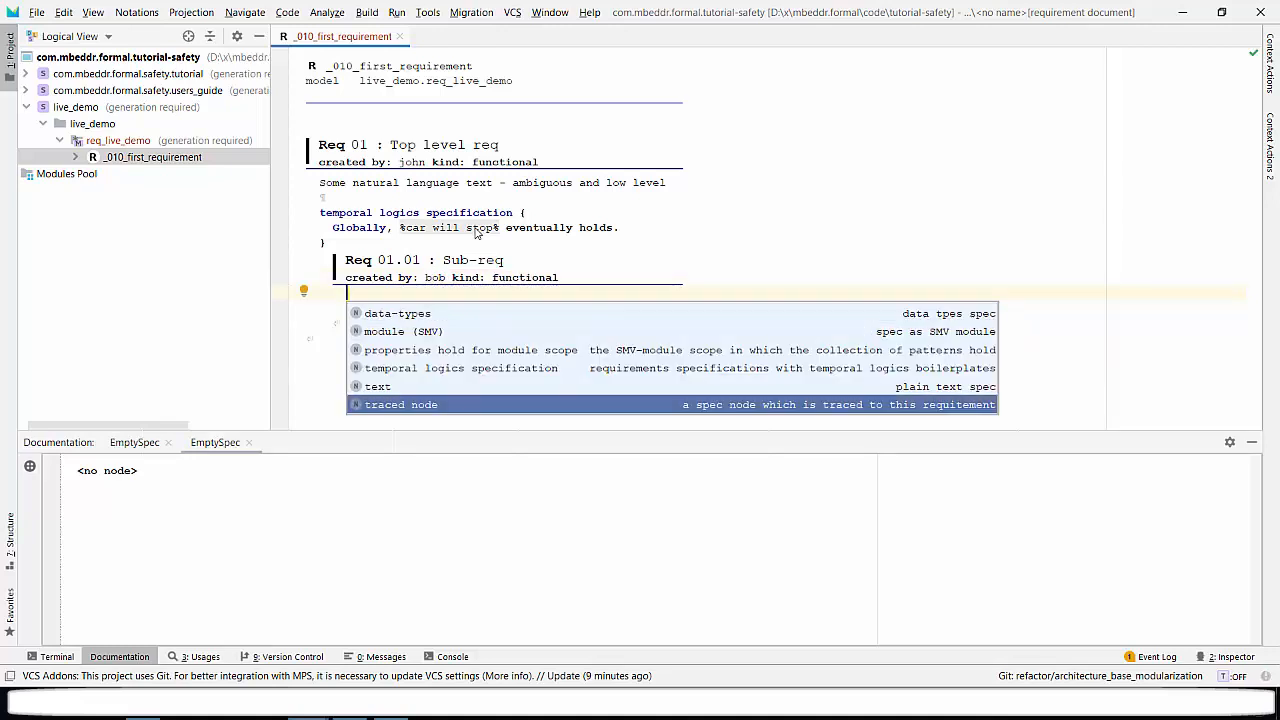
key(Up)
key(Return)
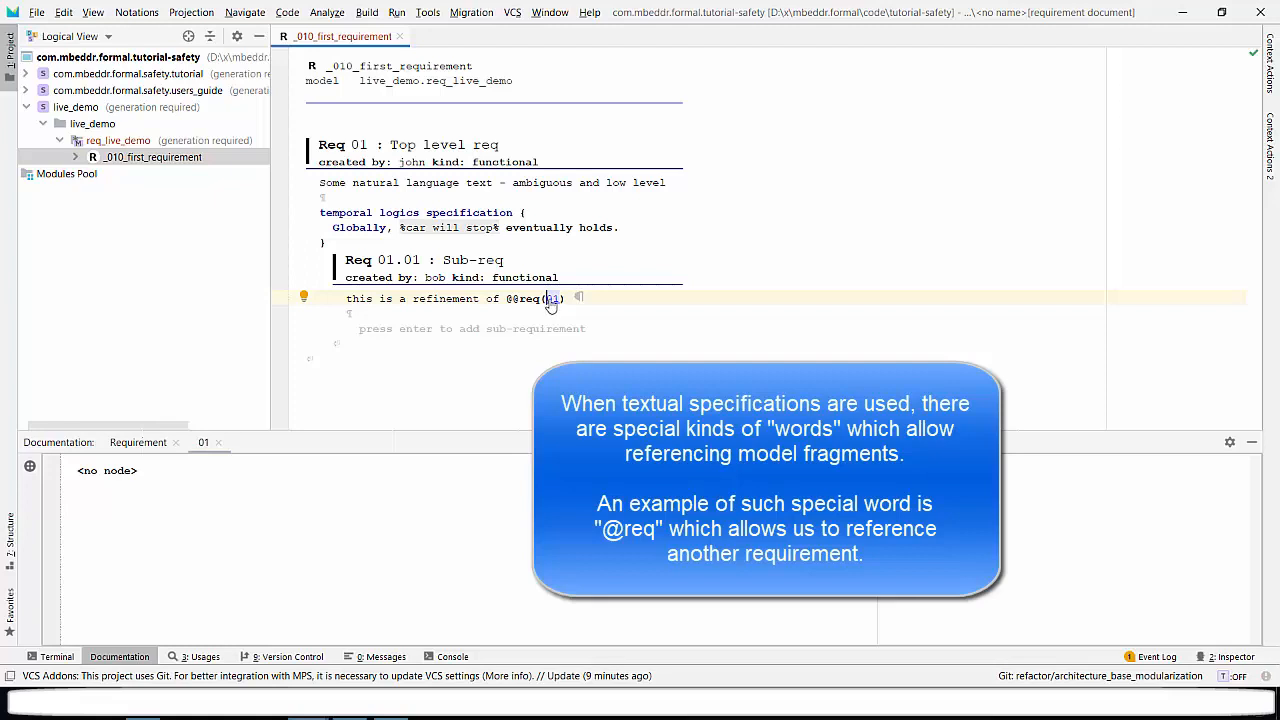
Follow the reference to requirement 01, and move requirement 01.01 out to the top level below it
ctrl+click(551, 301)
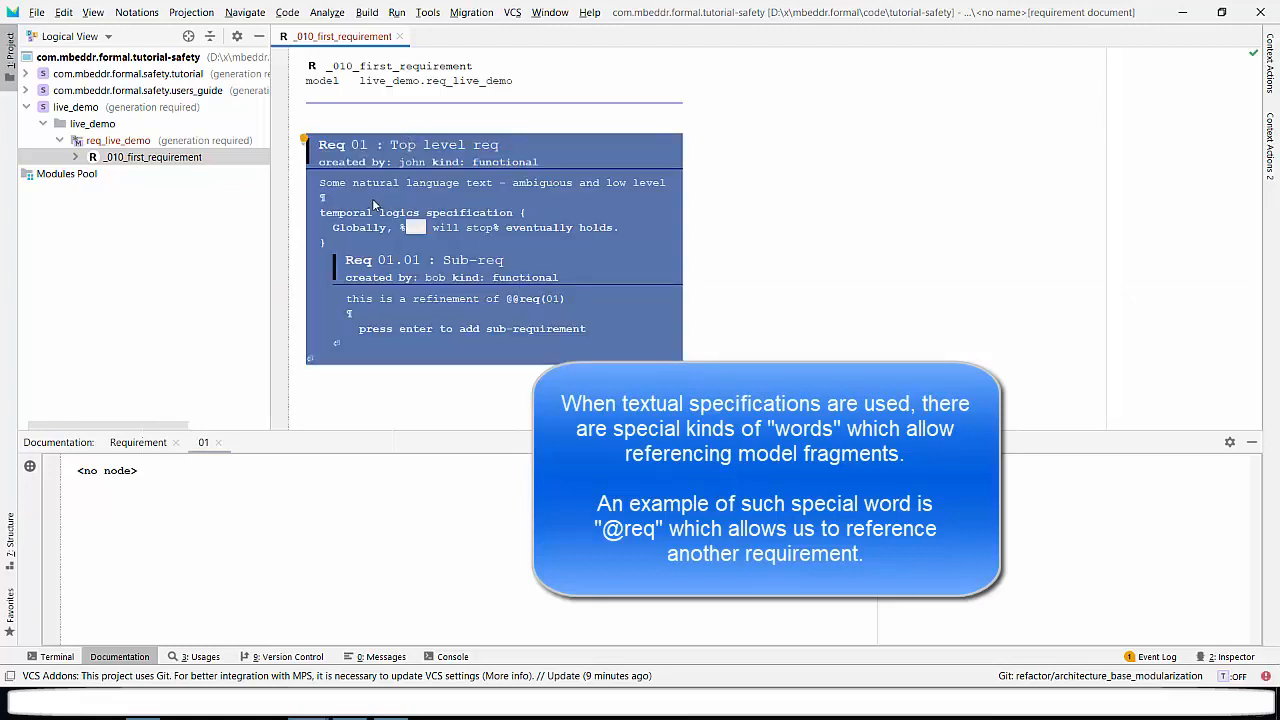
click(371, 262)
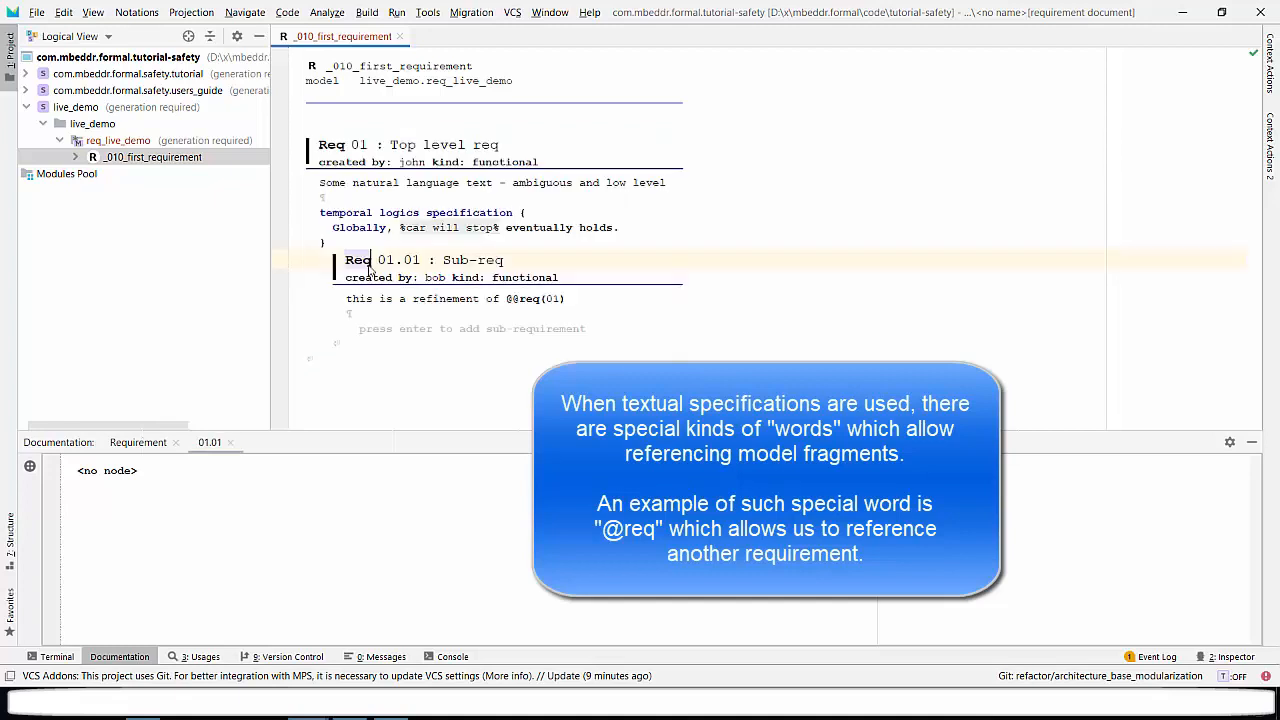
key(ctrl+Up)
key(ctrl+Up)
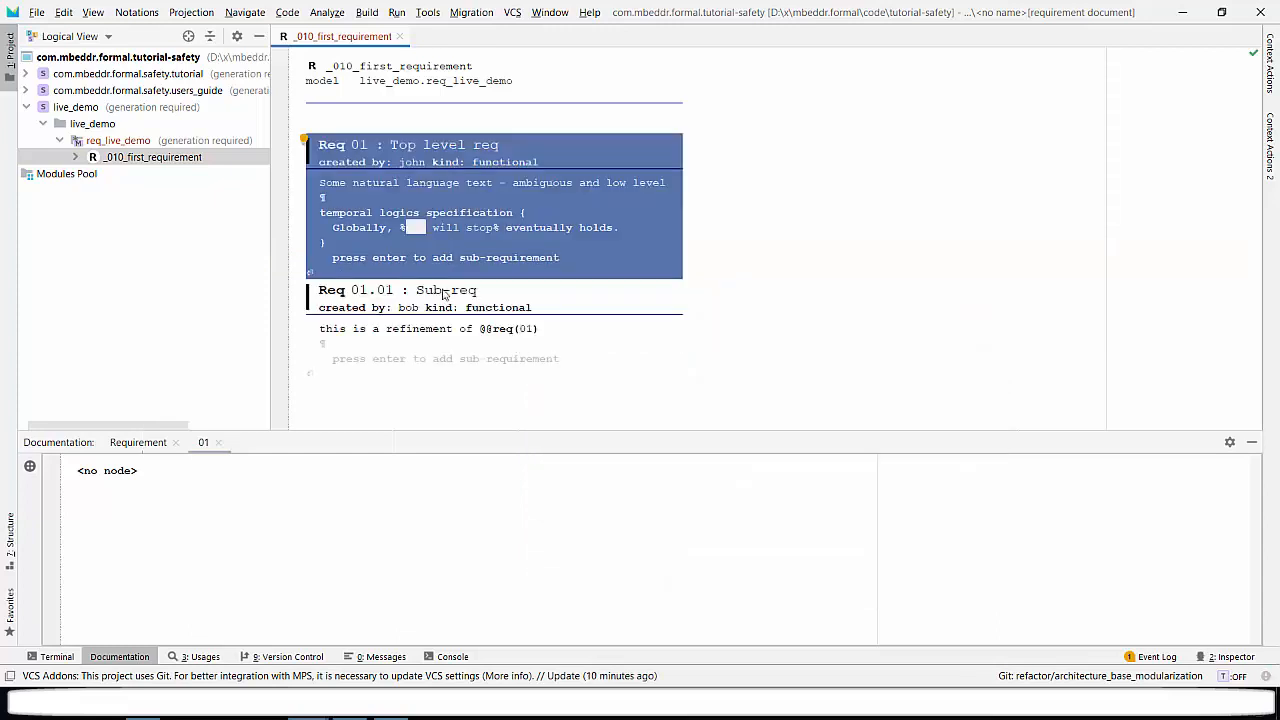
Open the _010_simple_text_requirements document from _010_features/_010_requirements in the com.mbeddr.formal.safety.tutorial solution
click(173, 77)
double_click(173, 77)
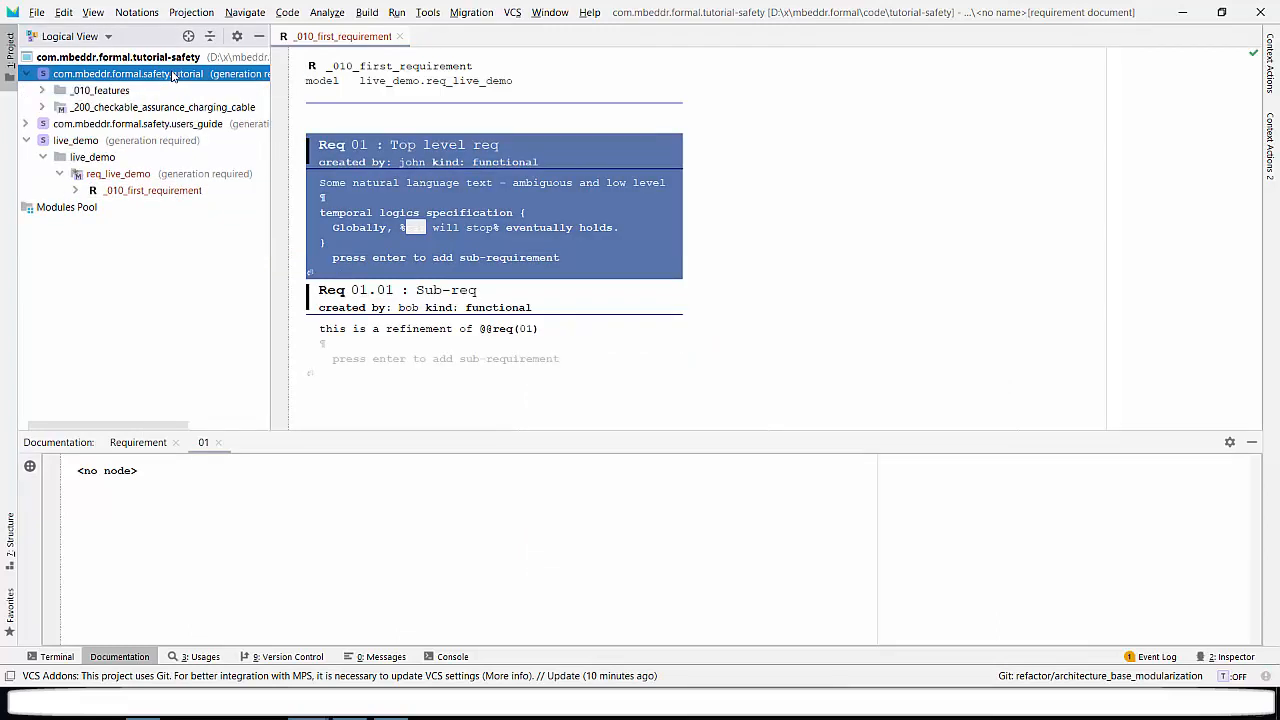
double_click(120, 91)
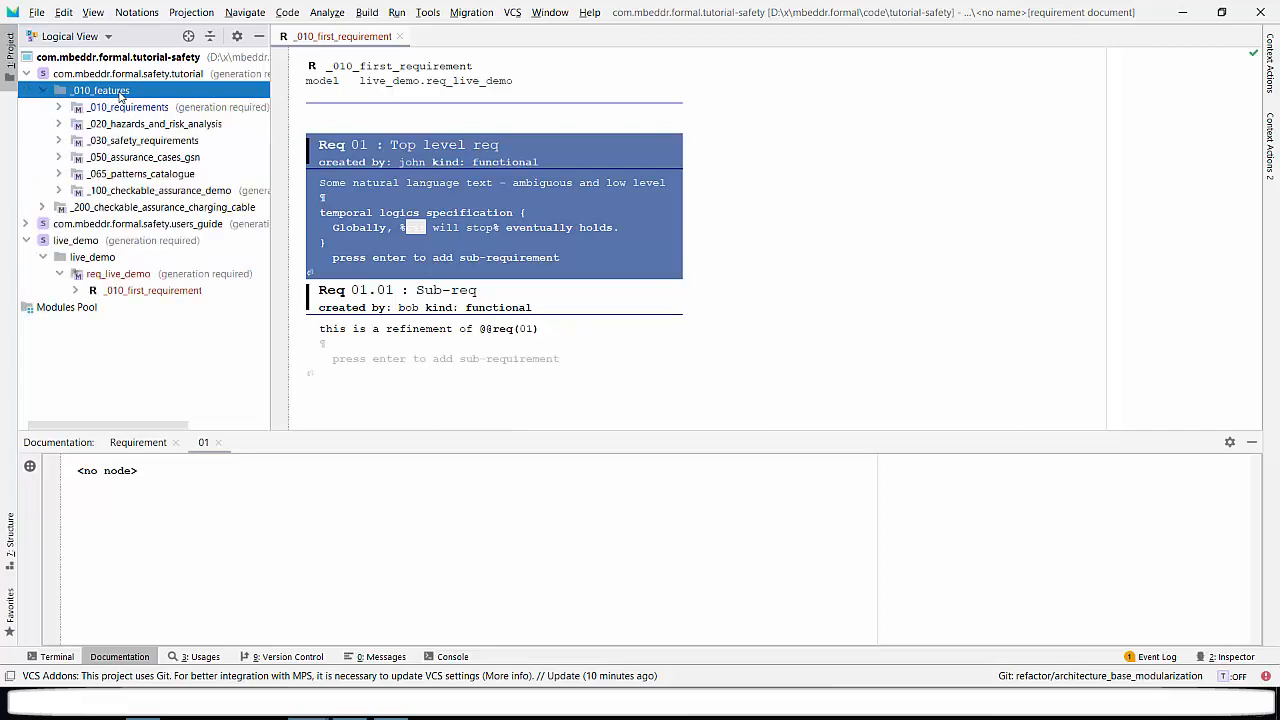
double_click(146, 110)
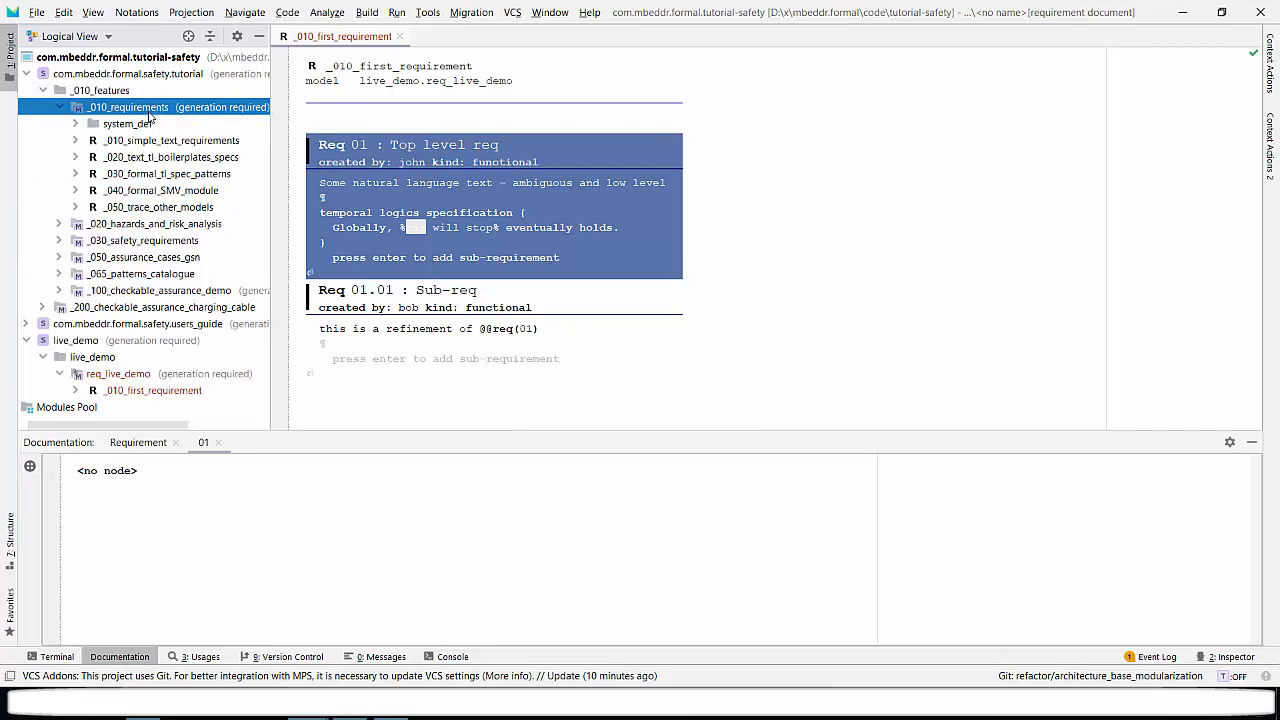
double_click(140, 140)
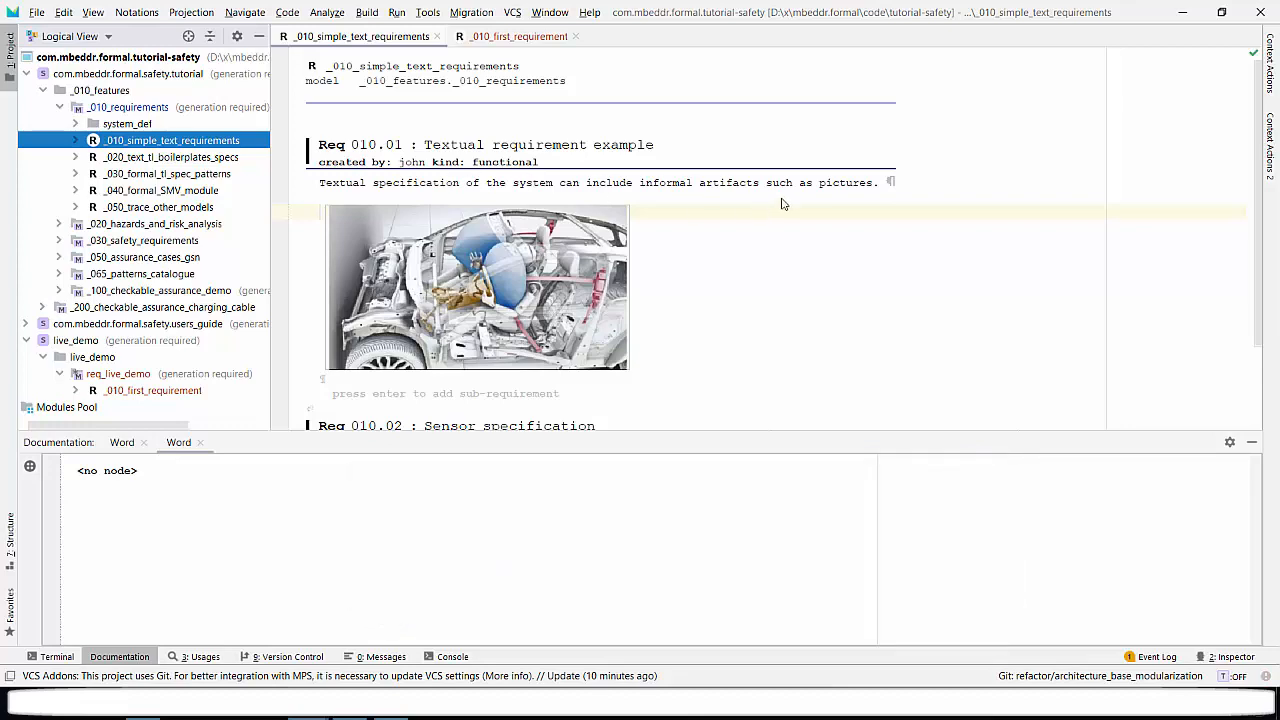
click(876, 187)
key(Return)
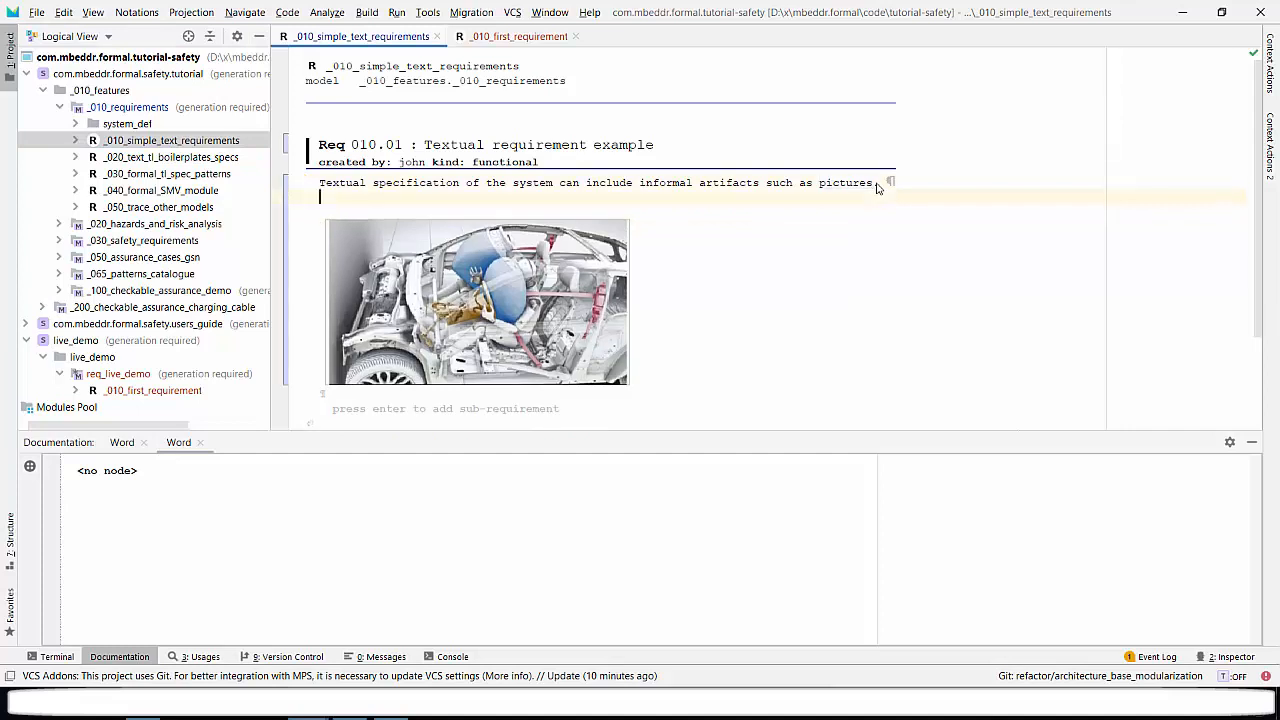
key(Return)
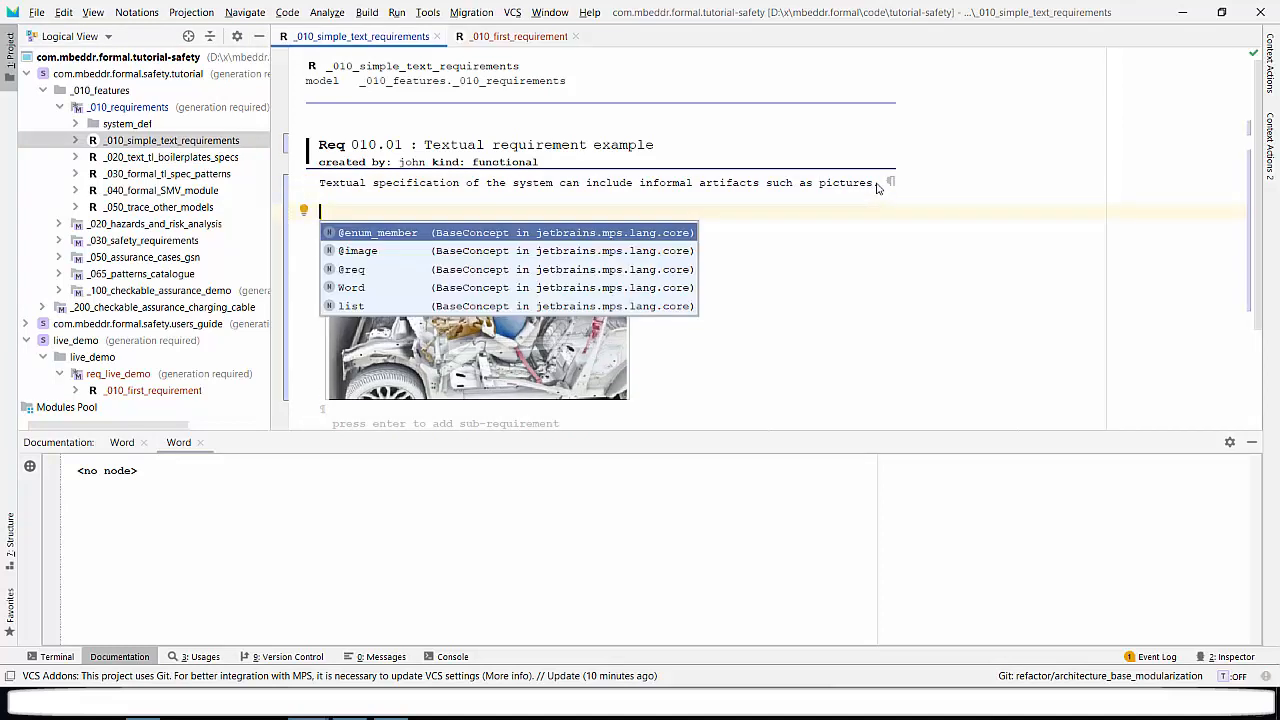
key(Down)
key(Return)
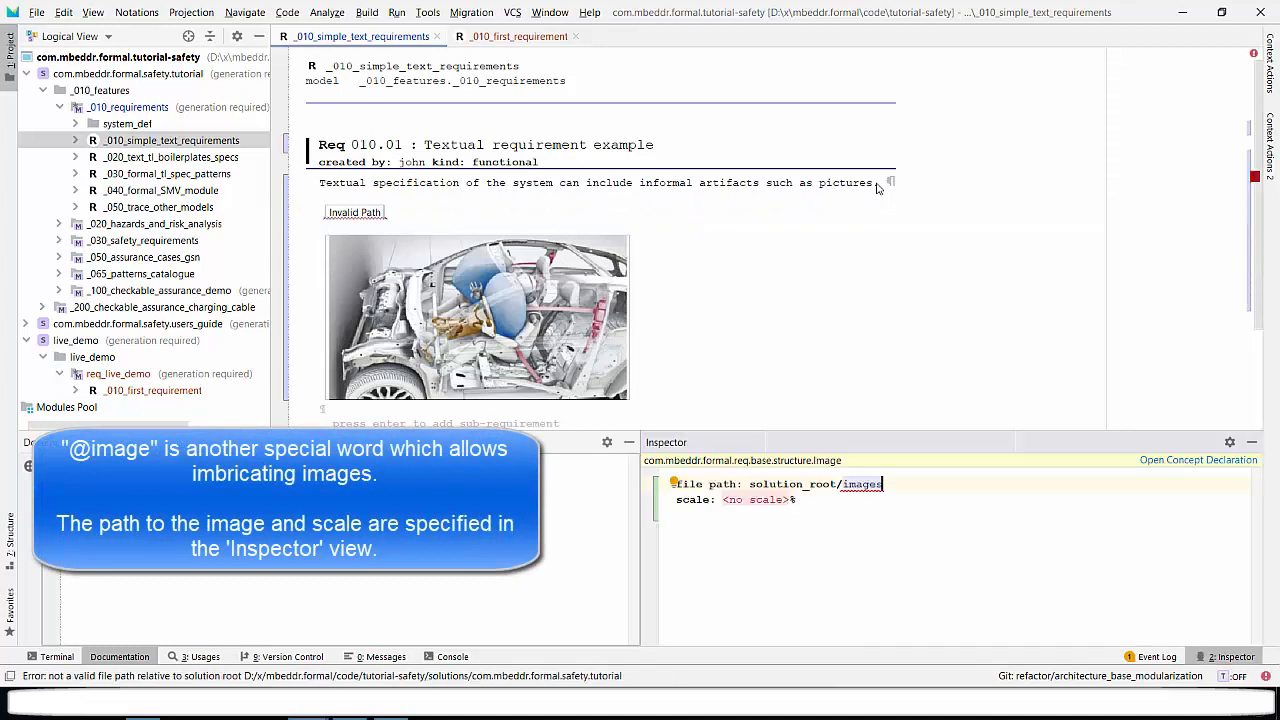
text(/images/airbag_sketch.png)
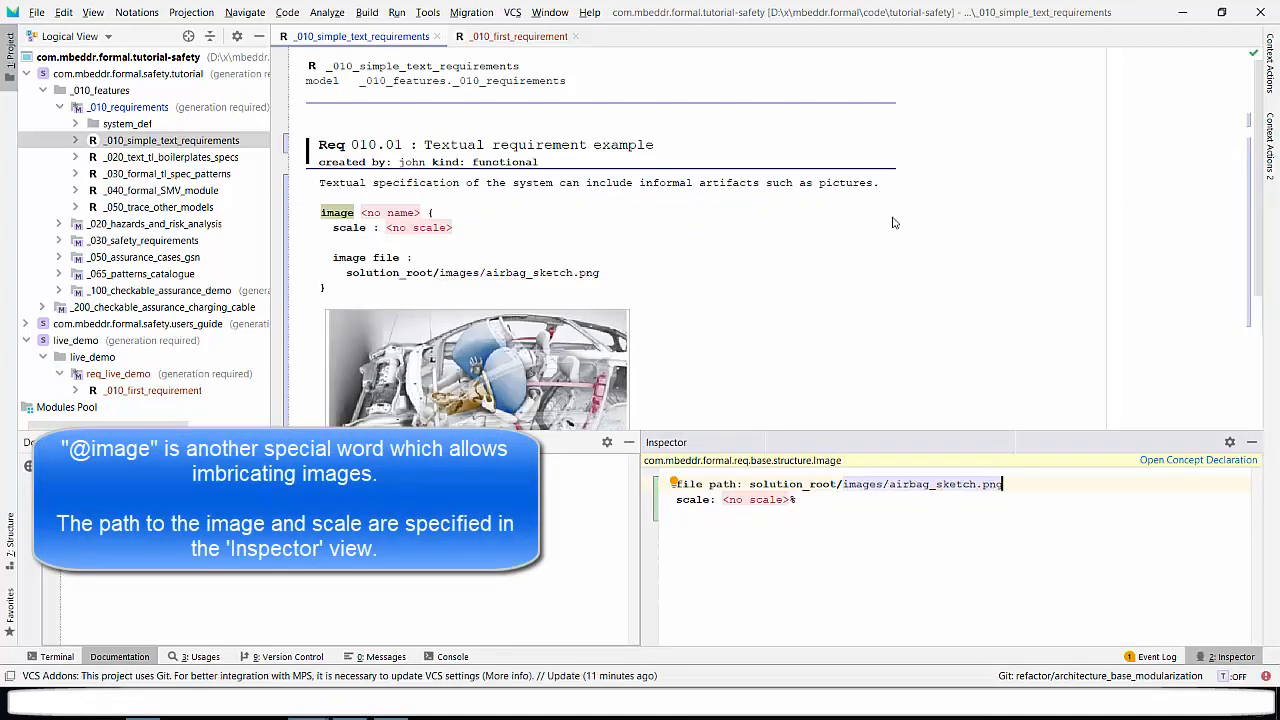
Set the scale of the inserted airbag image to 40%
click(767, 500)
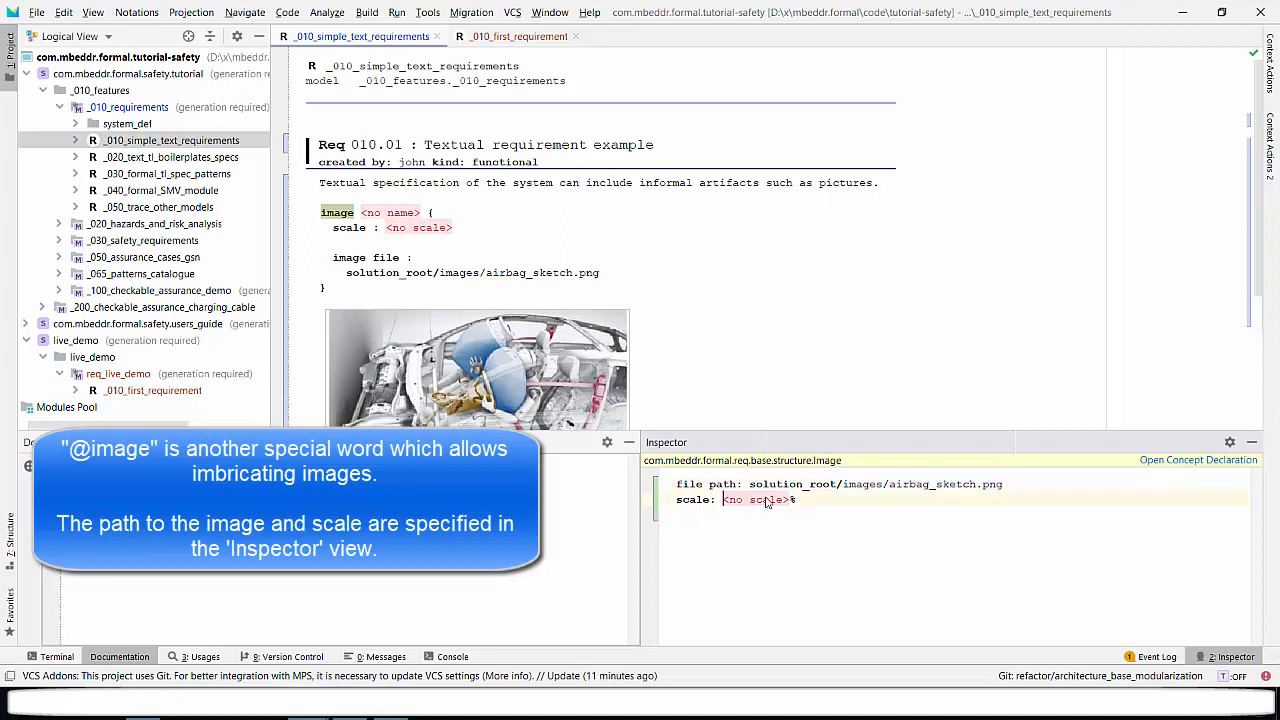
text(10)
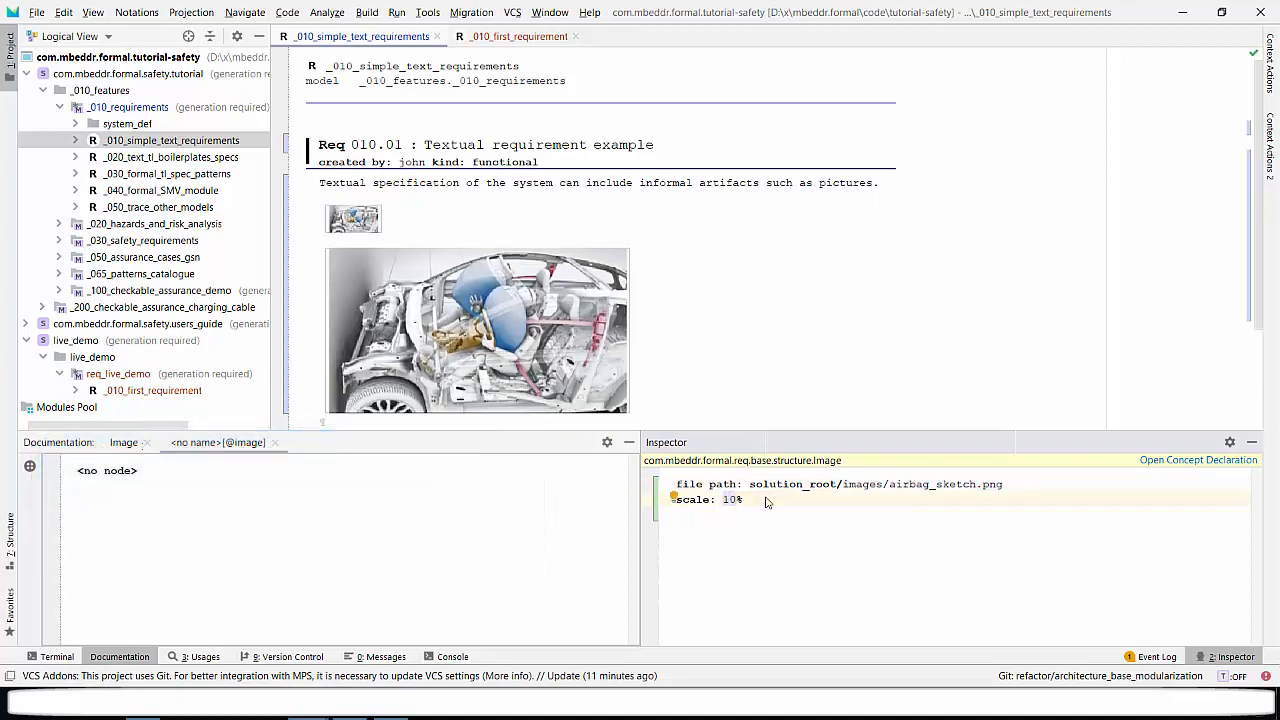
key(BackSpace)
text(4)
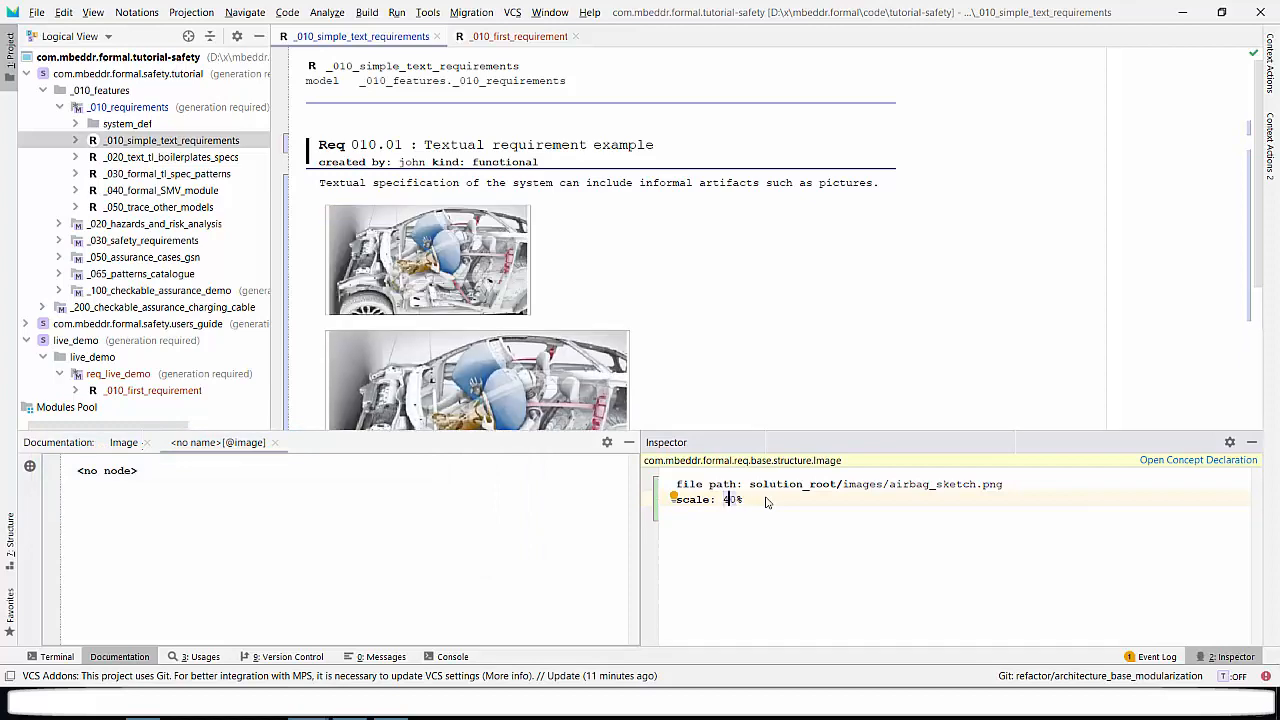
Open the _020_text_tl_boilerplates_specs document to examine its temporal logic boilerplate specifications
click(190, 158)
double_click(190, 158)
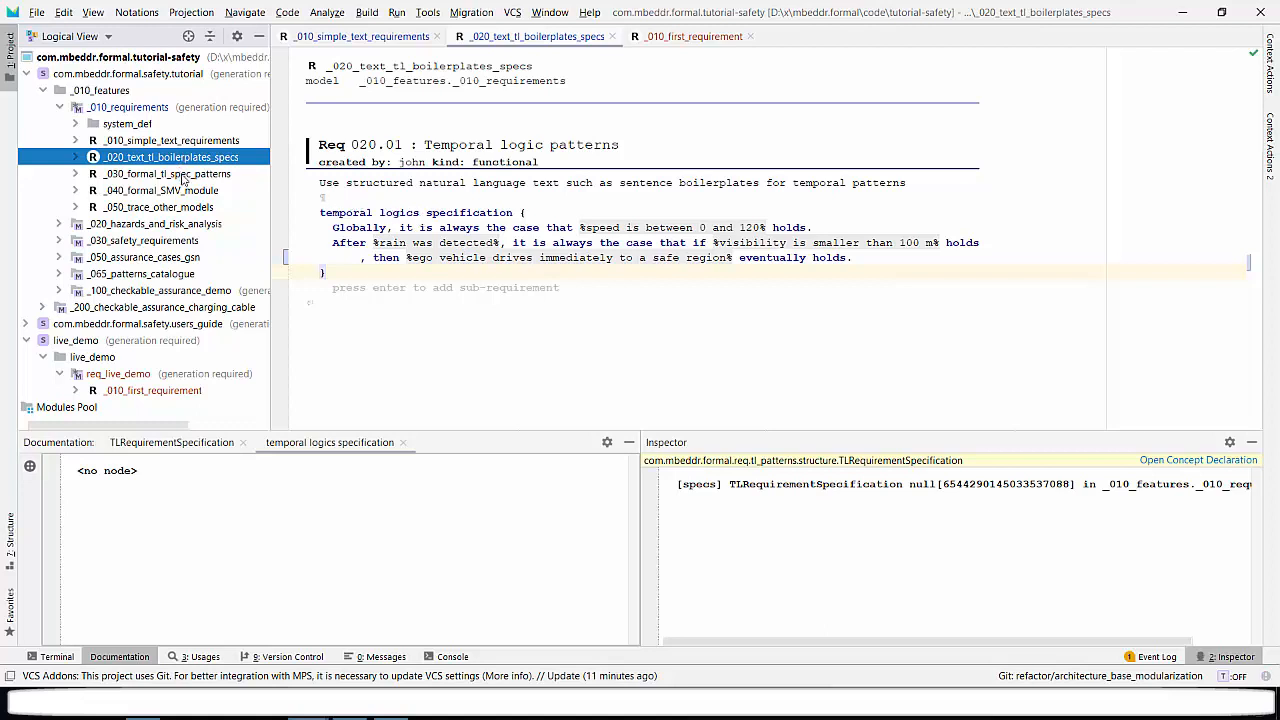
Open the _030_formal_tl_spec_patterns document and jump to the definition of the airbag module used as scope in requirement 030.01
double_click(183, 175)
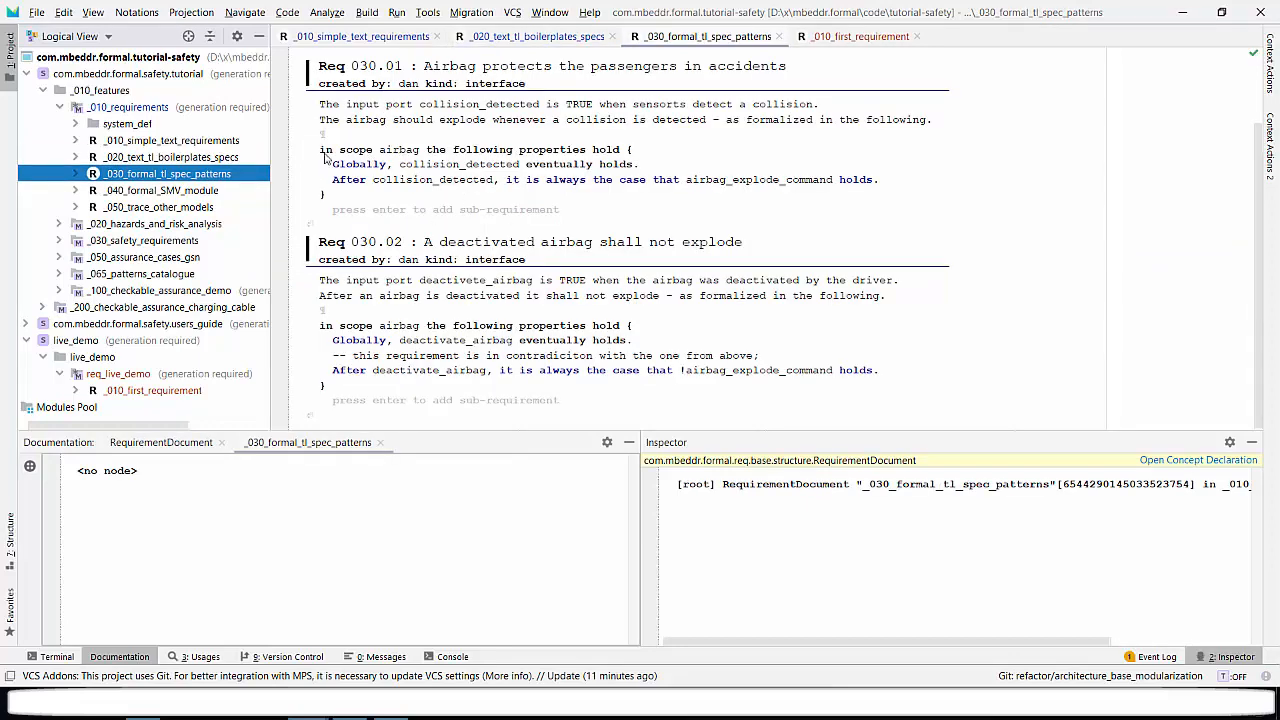
click(332, 152)
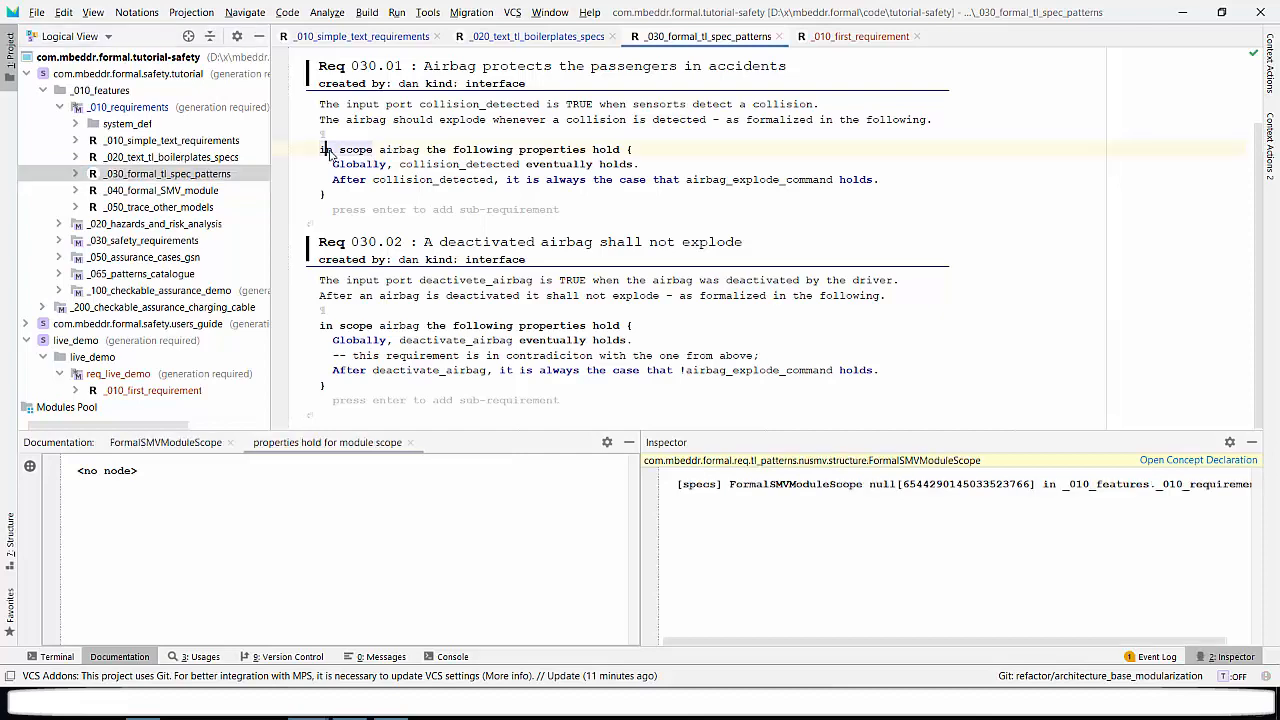
ctrl+click(398, 151)
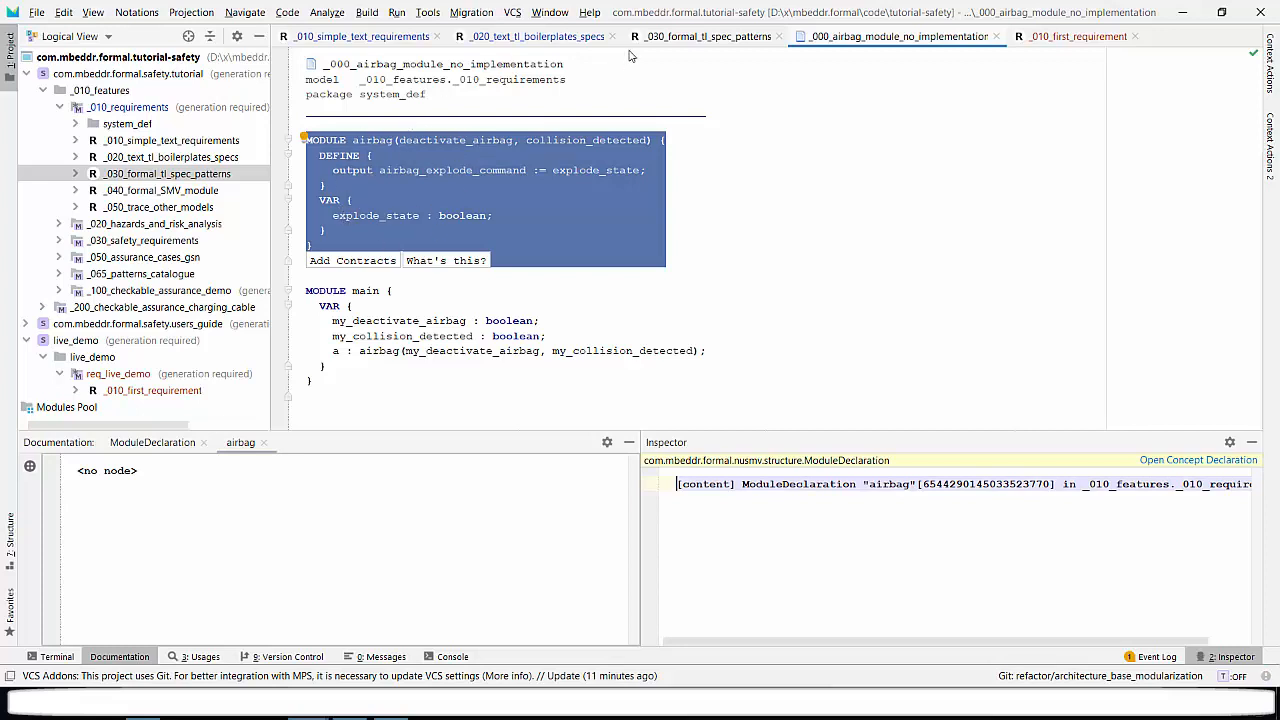
Return to the _030_formal_tl_spec_patterns document and examine the collision_detected and airbag_explode_command ports used in requirement 030.01
click(680, 40)
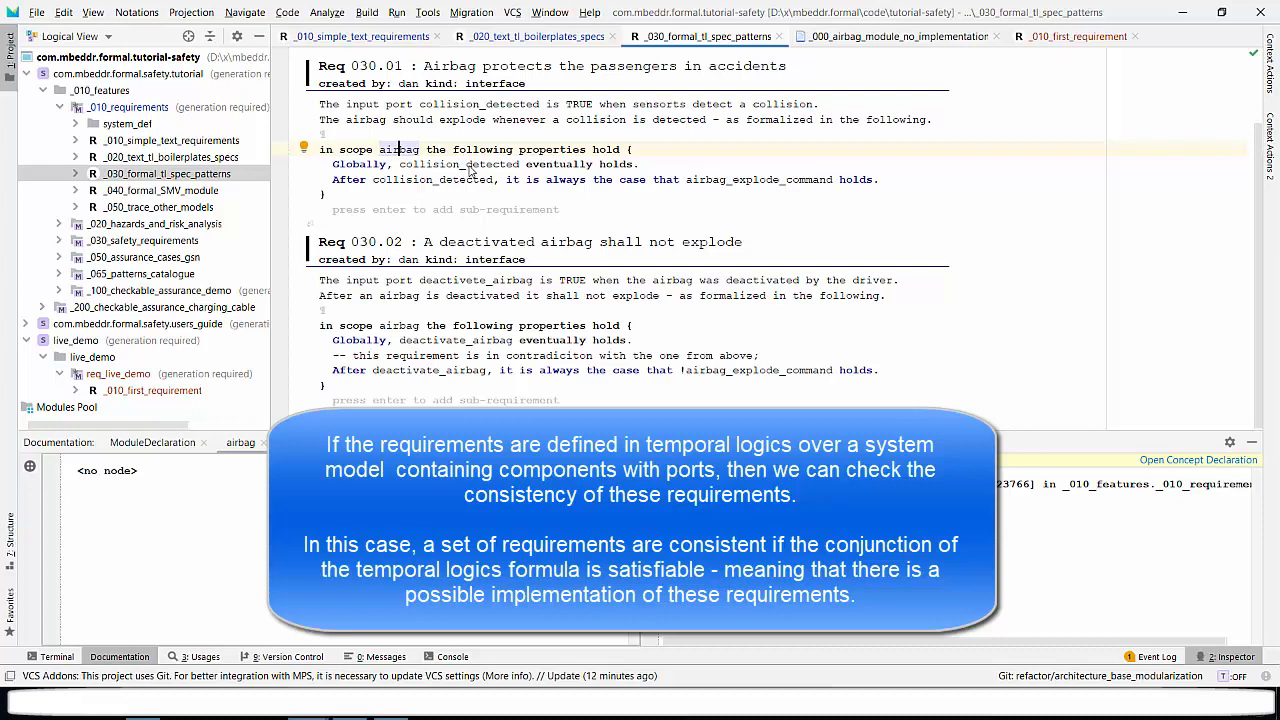
click(412, 181)
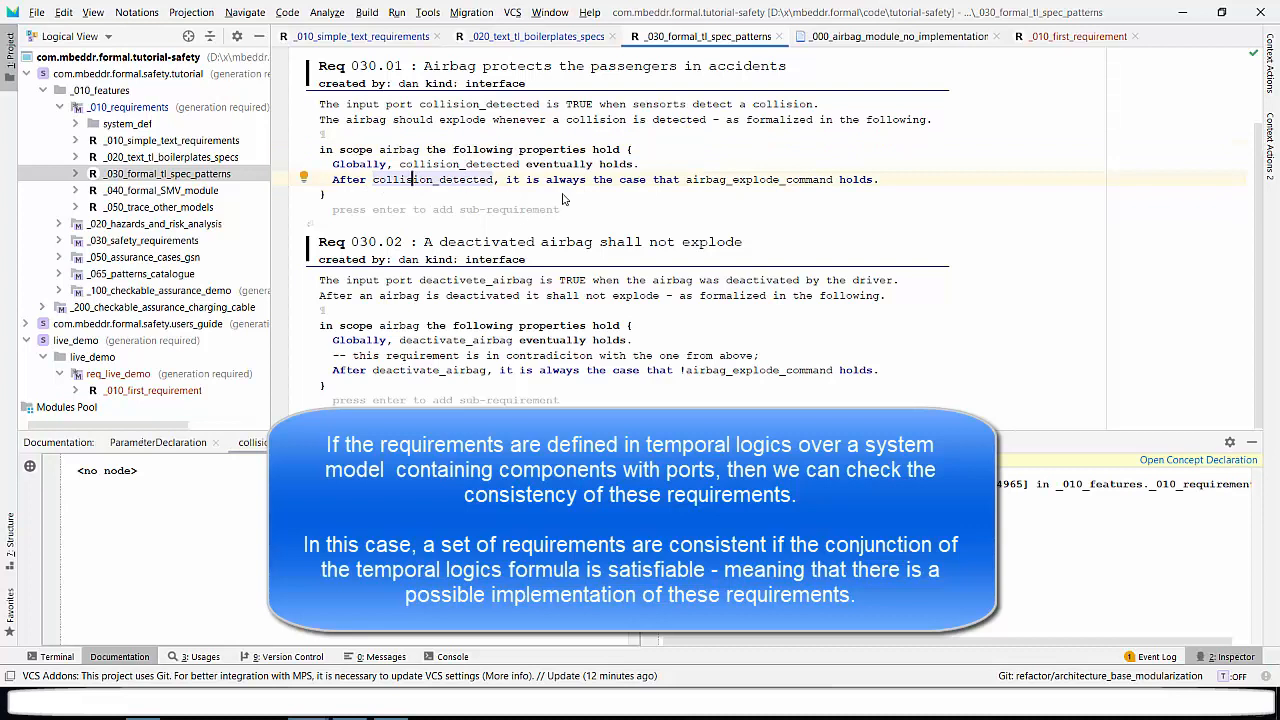
click(765, 182)
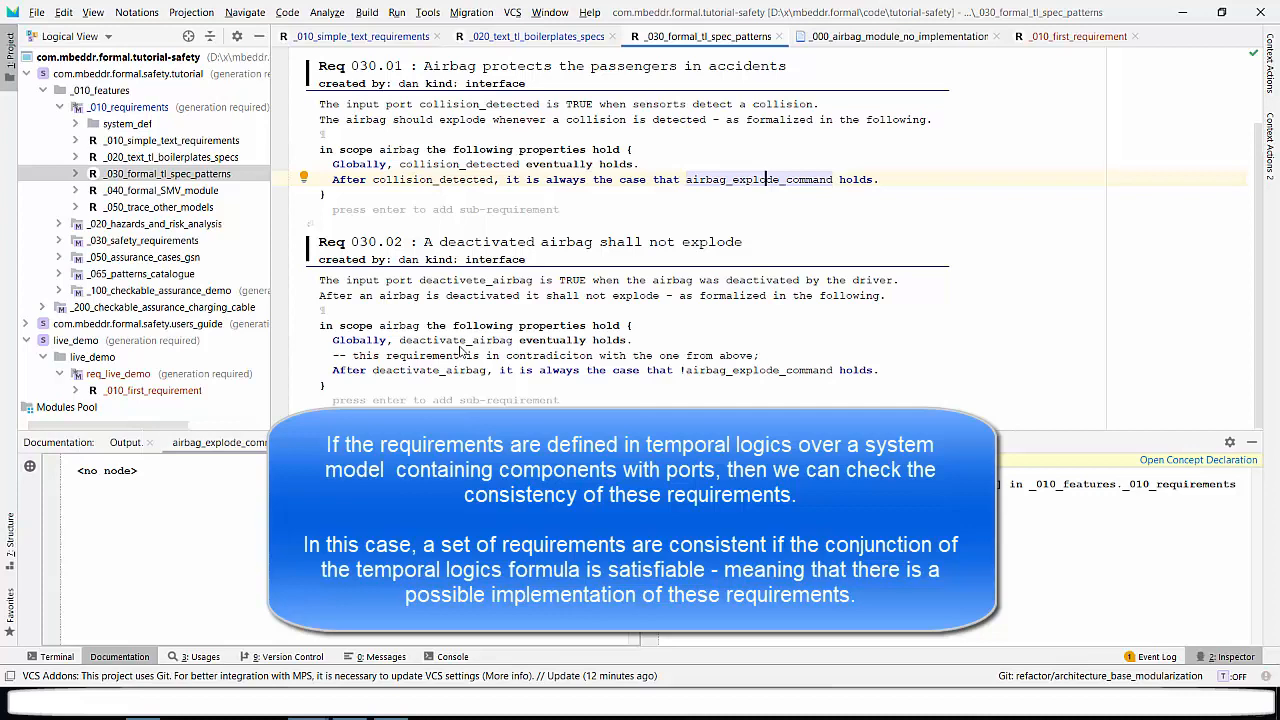
Check the consistency of the requirements in the _030_formal_tl_spec_patterns document with NuSMV
scroll(461, 350, up, 1)
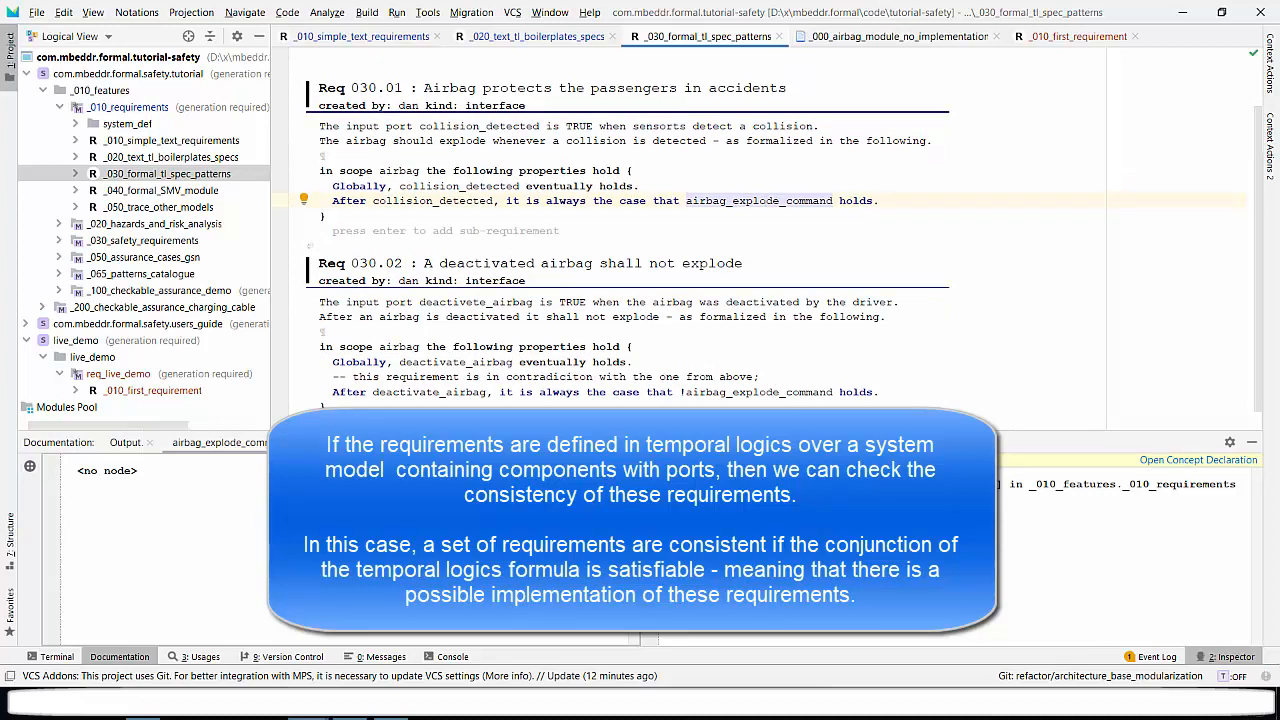
scroll(690, 230, up, 2)
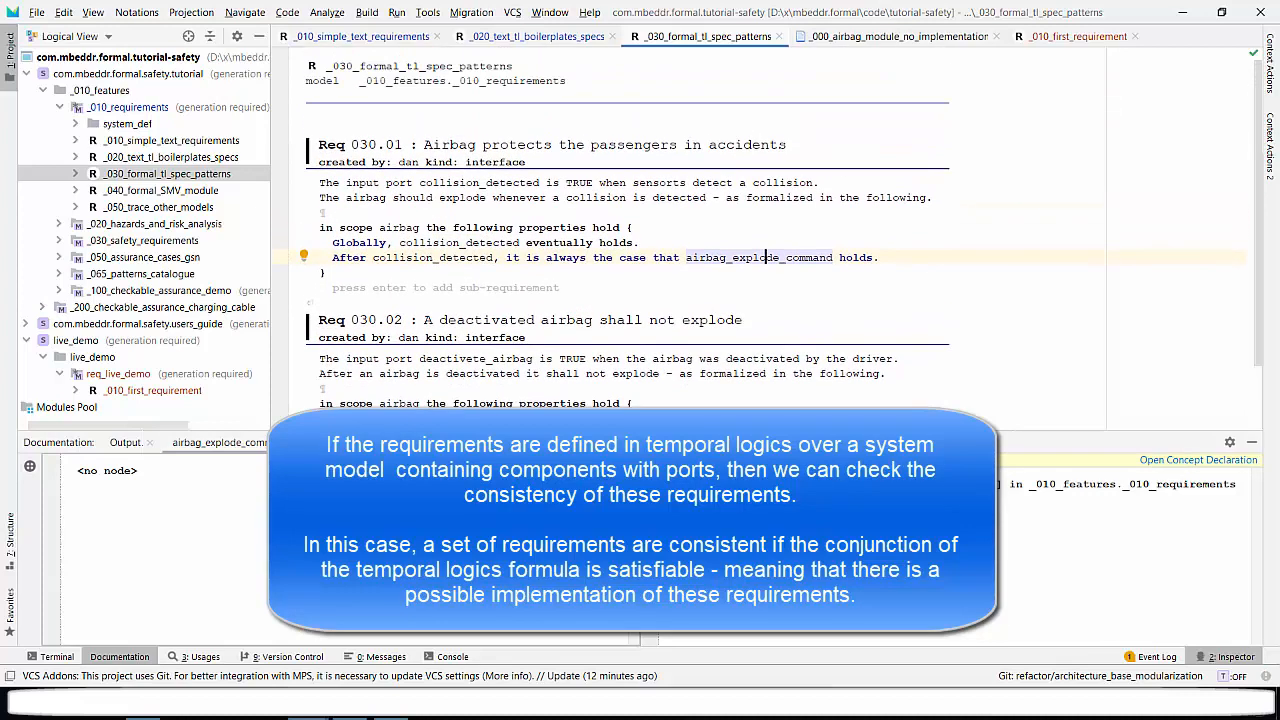
click(331, 66)
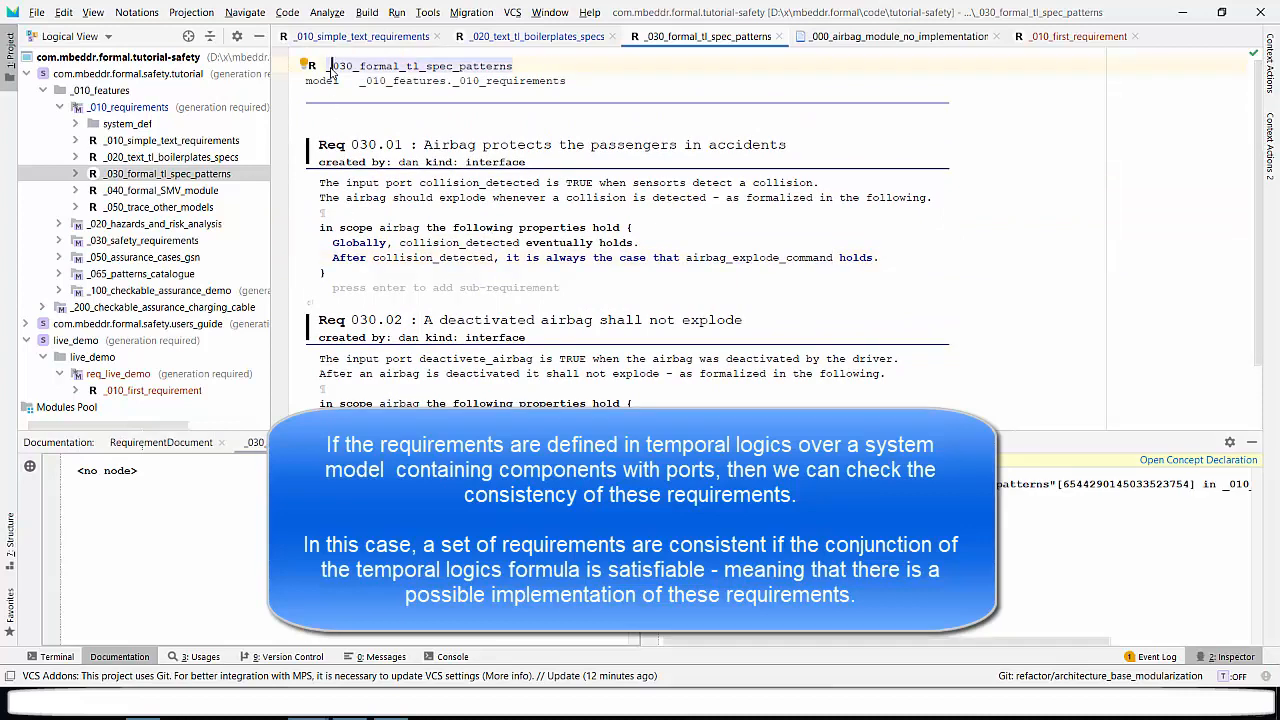
right_click(331, 71)
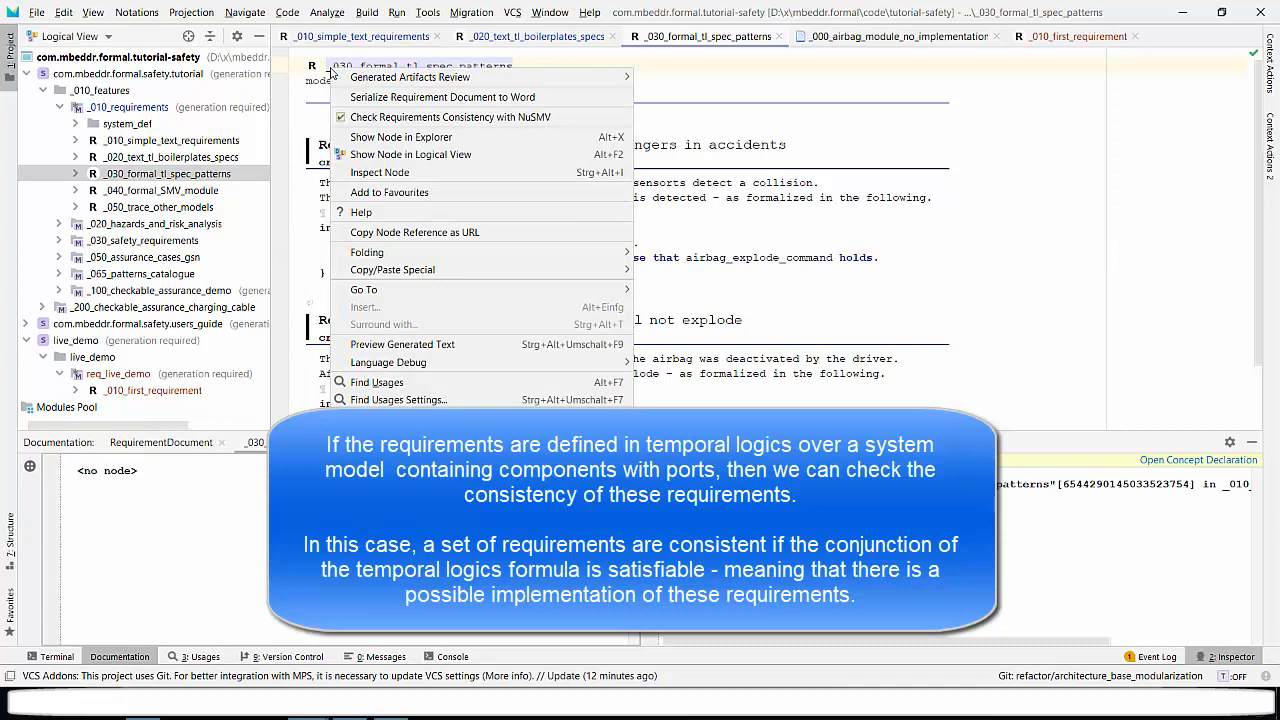
click(369, 117)
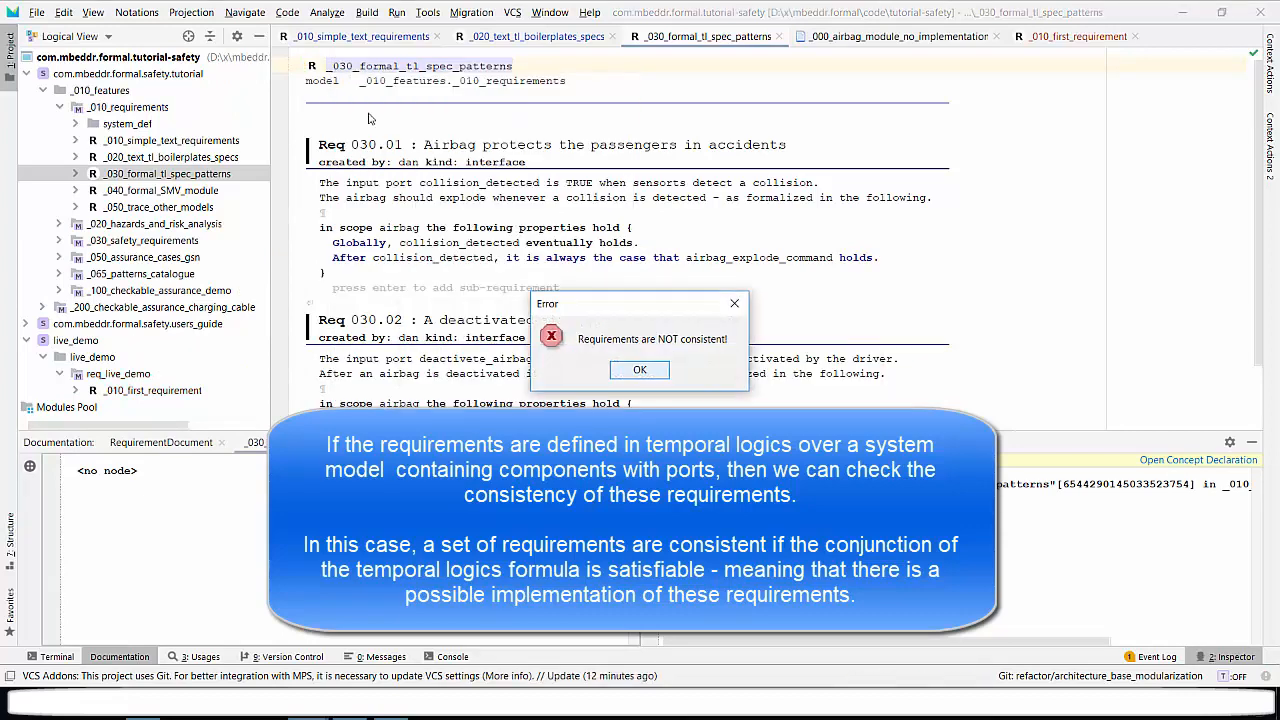
click(640, 370)
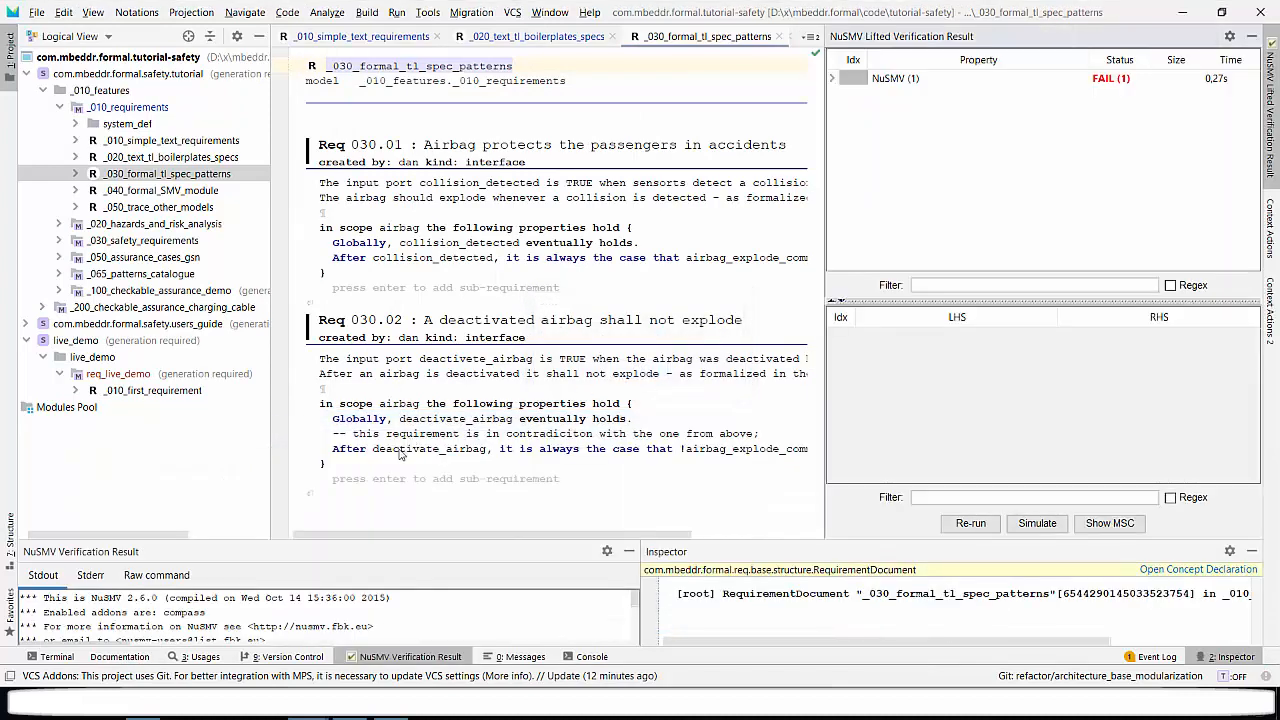
Compare the After properties of requirements 030.01 and 030.02, and delete the "After deactivate_airbag" property from requirement 030.02
click(350, 449)
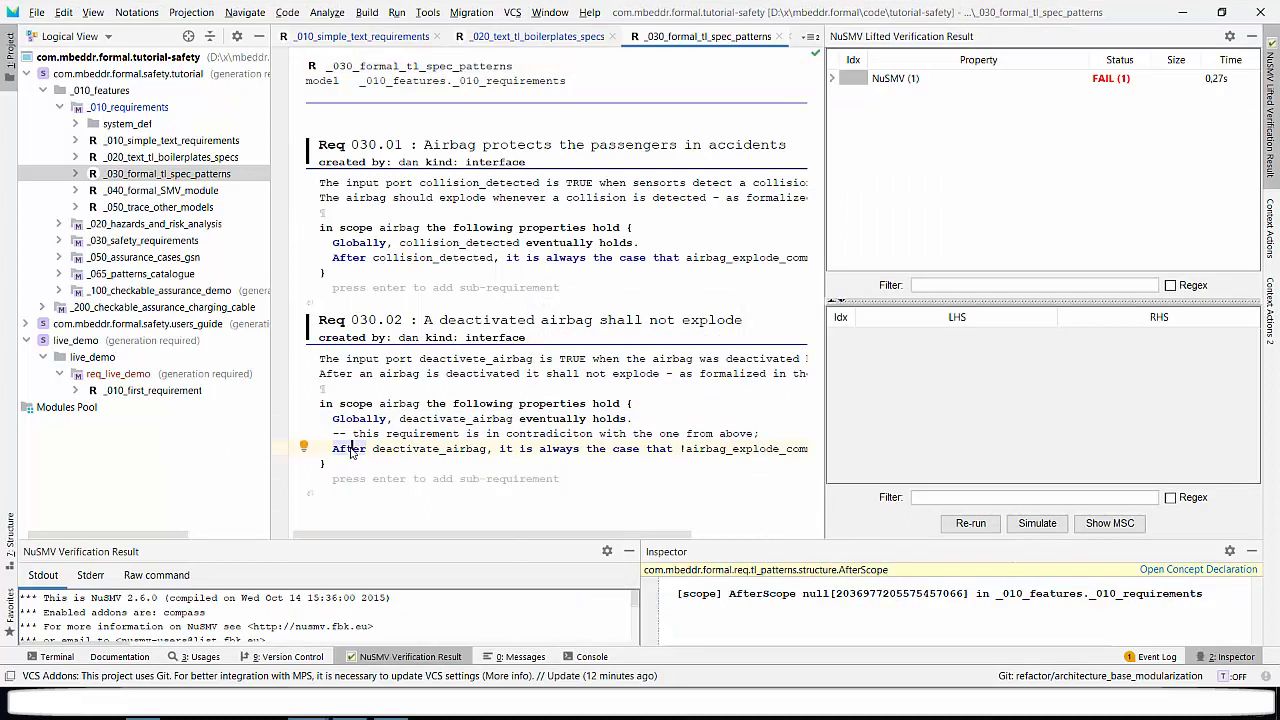
click(349, 259)
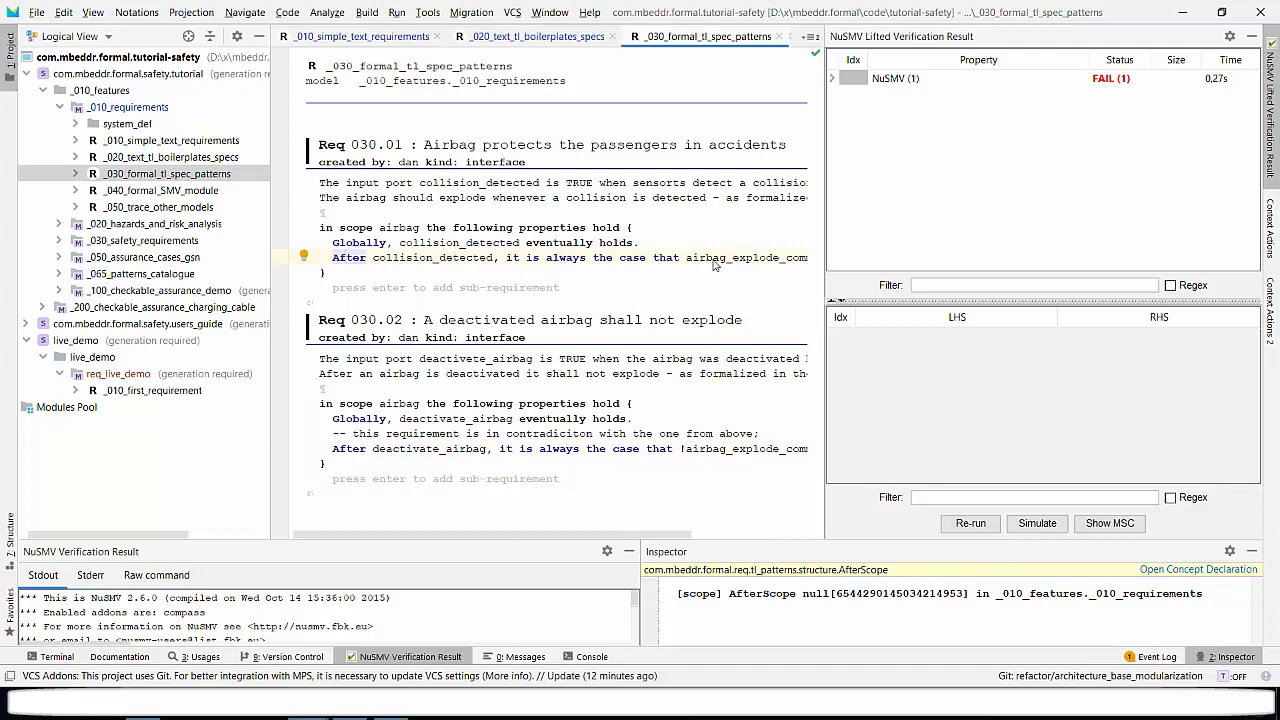
click(348, 451)
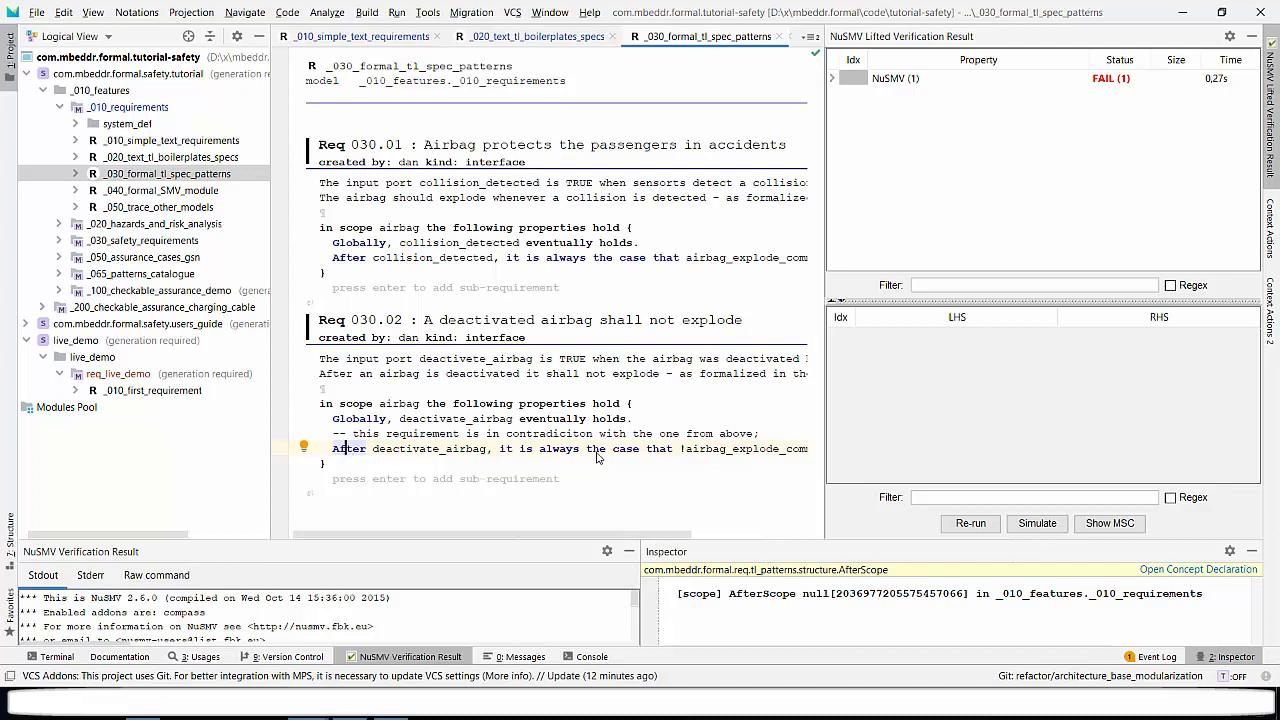
key(ctrl+Up)
key(ctrl+Up)
key(ctrl+Up)
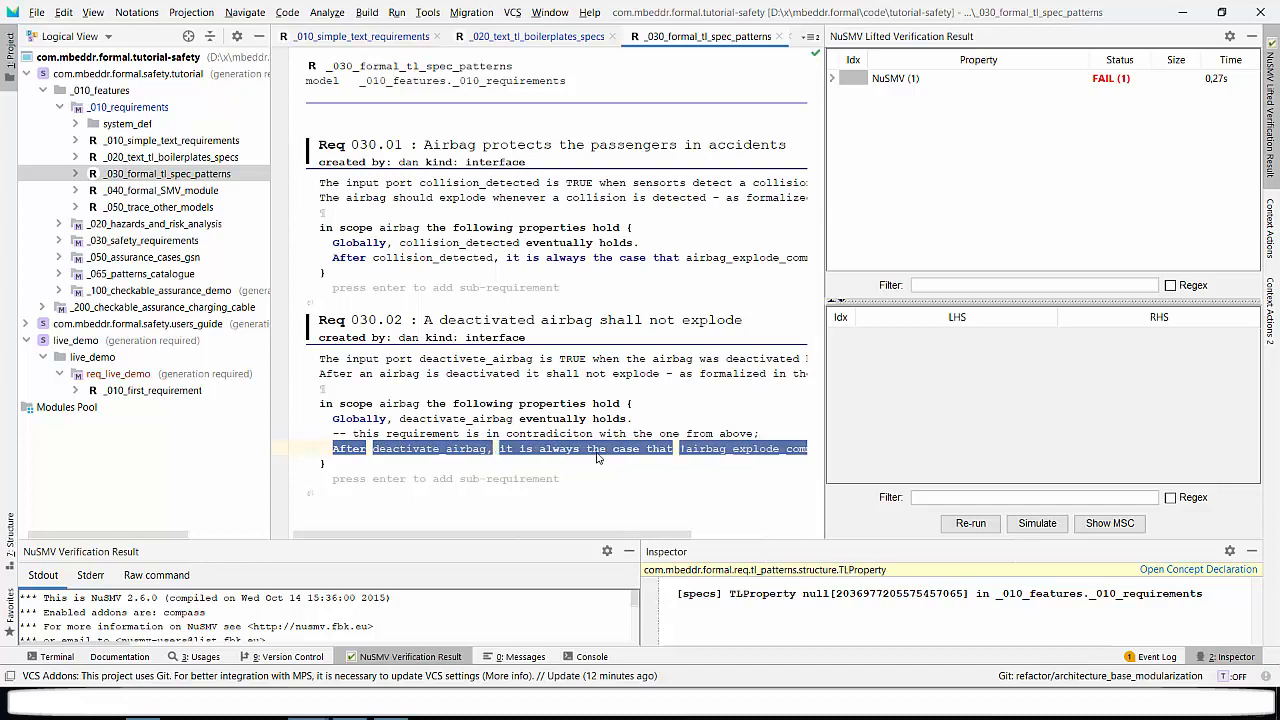
key(Delete)
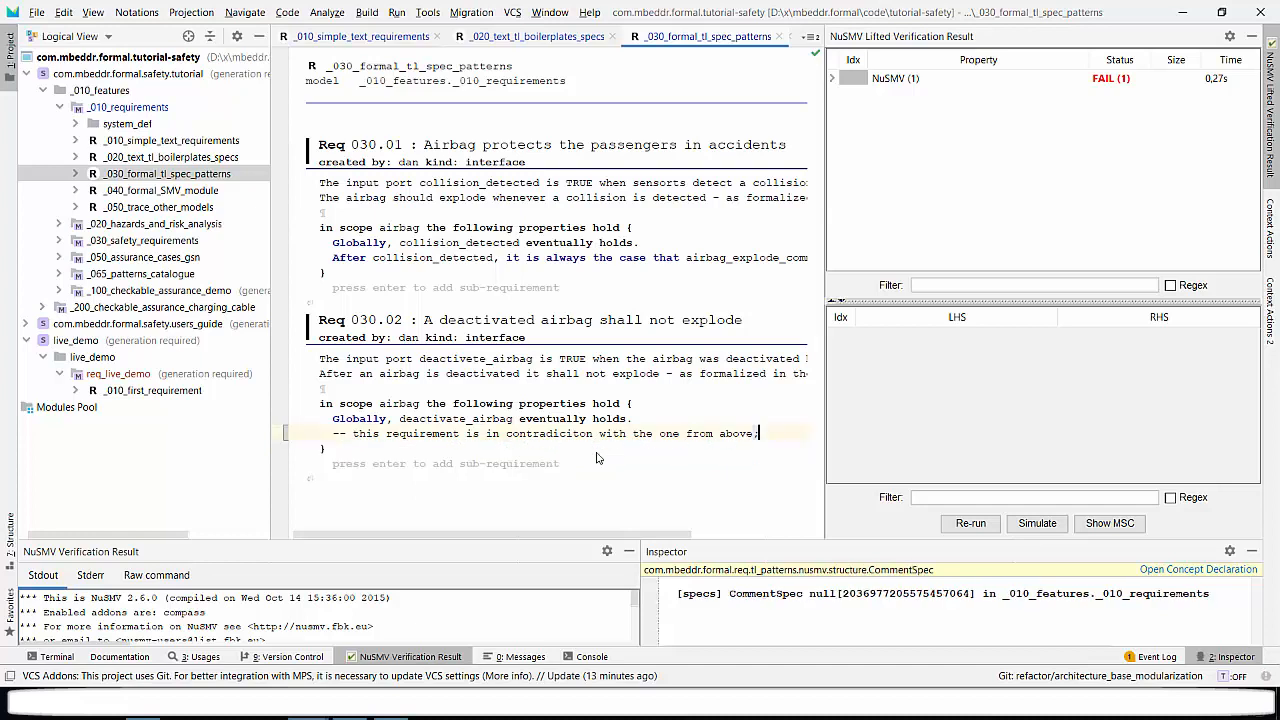
Rerun the NuSMV consistency check on the edited _030_formal_tl_spec_patterns requirements
click(409, 67)
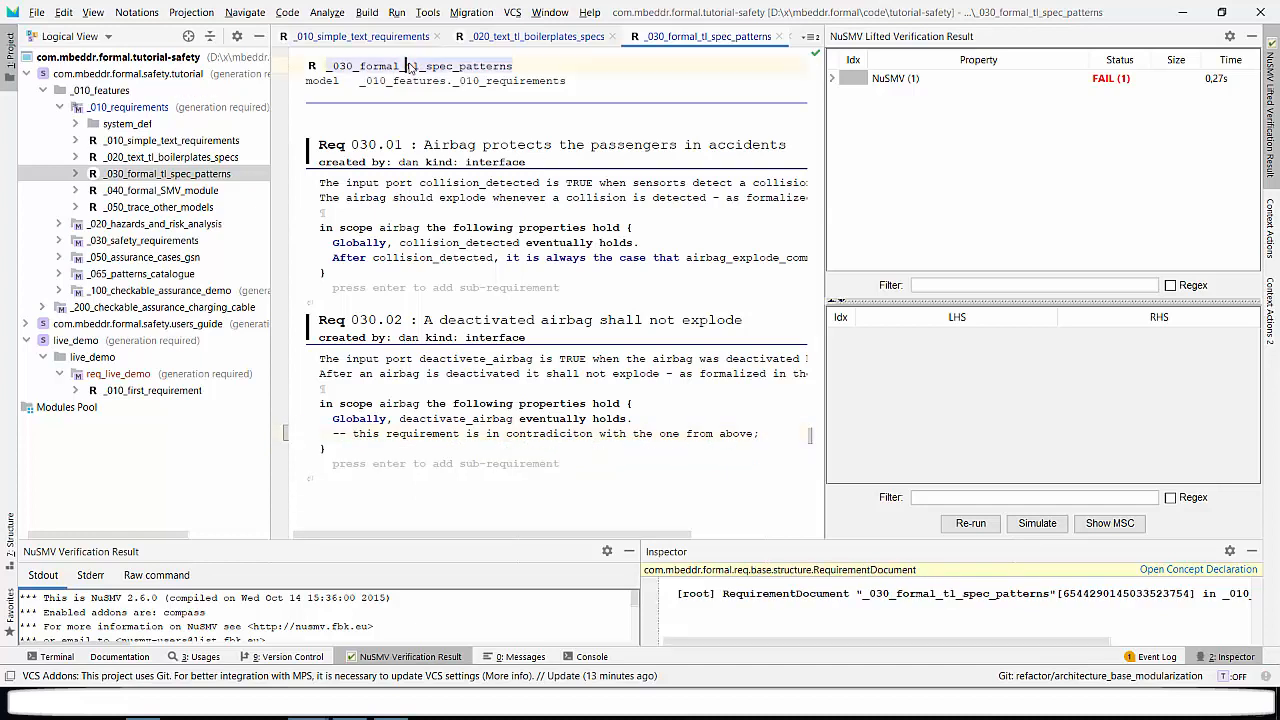
right_click(409, 67)
click(446, 113)
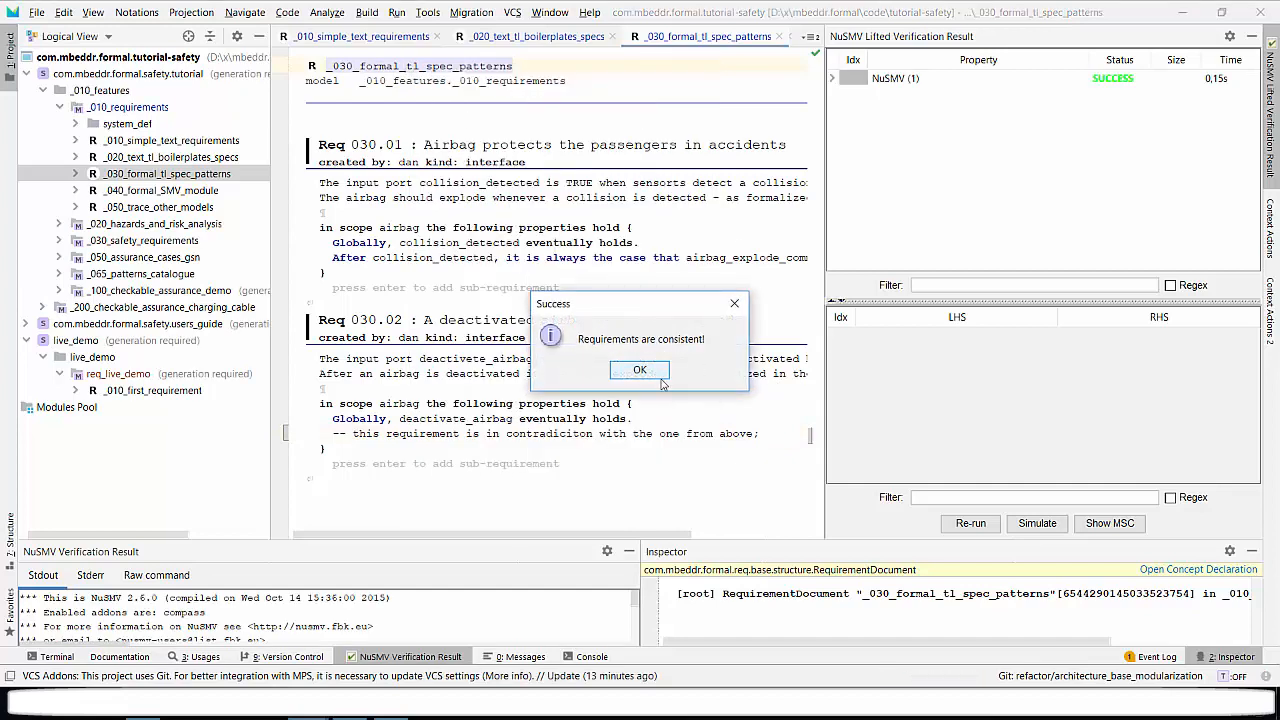
click(640, 371)
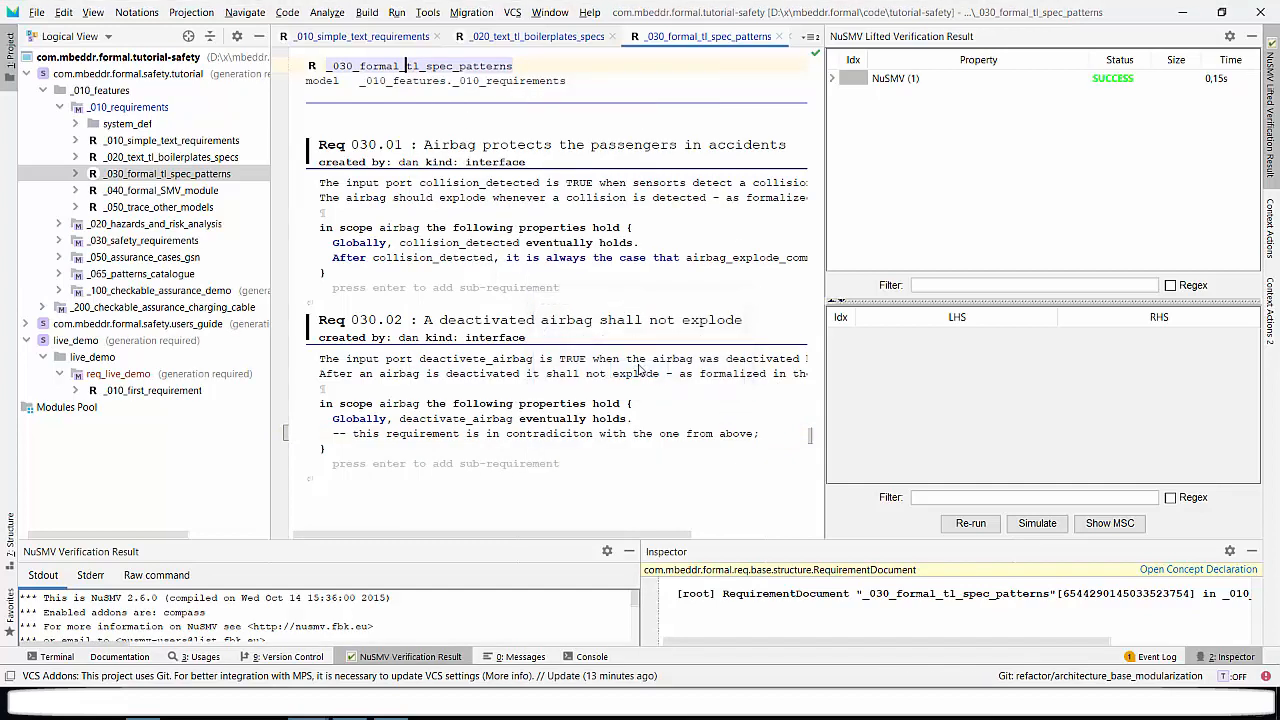
Open the _040_formal_SMV_module document to examine the SMV-based specification of requirement 040.01
double_click(130, 191)
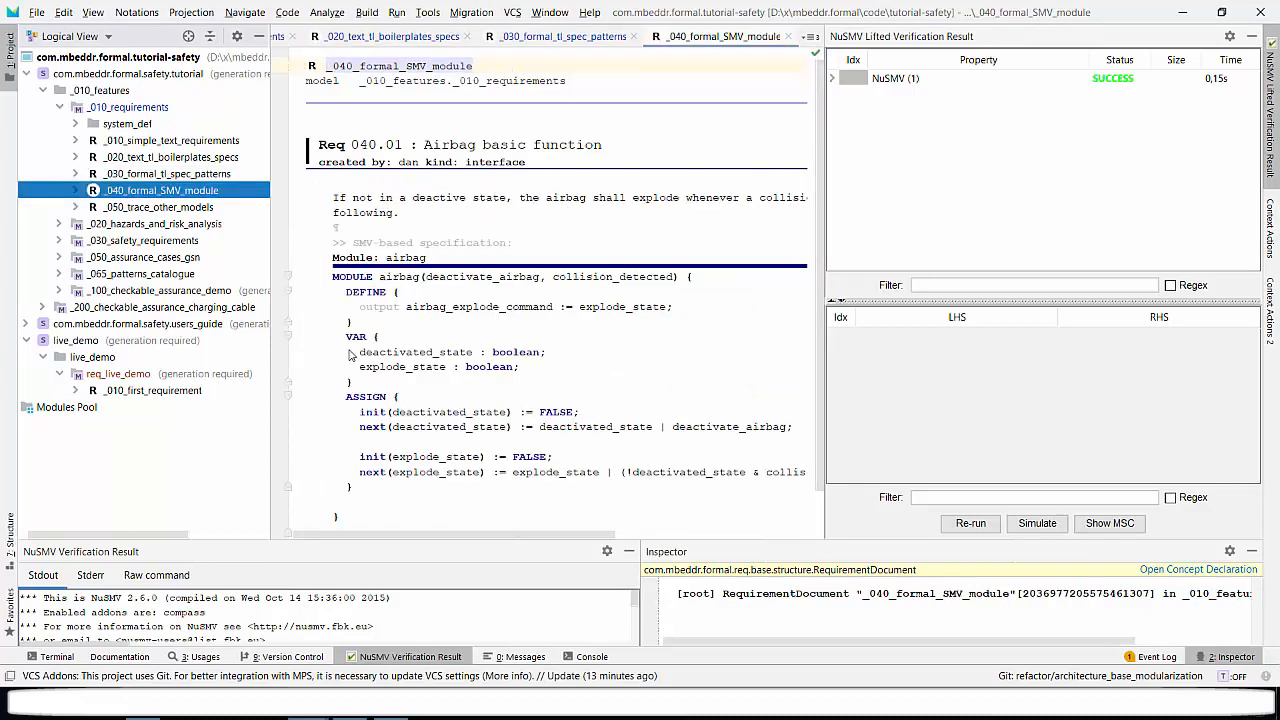
scroll(350, 356, down, 1)
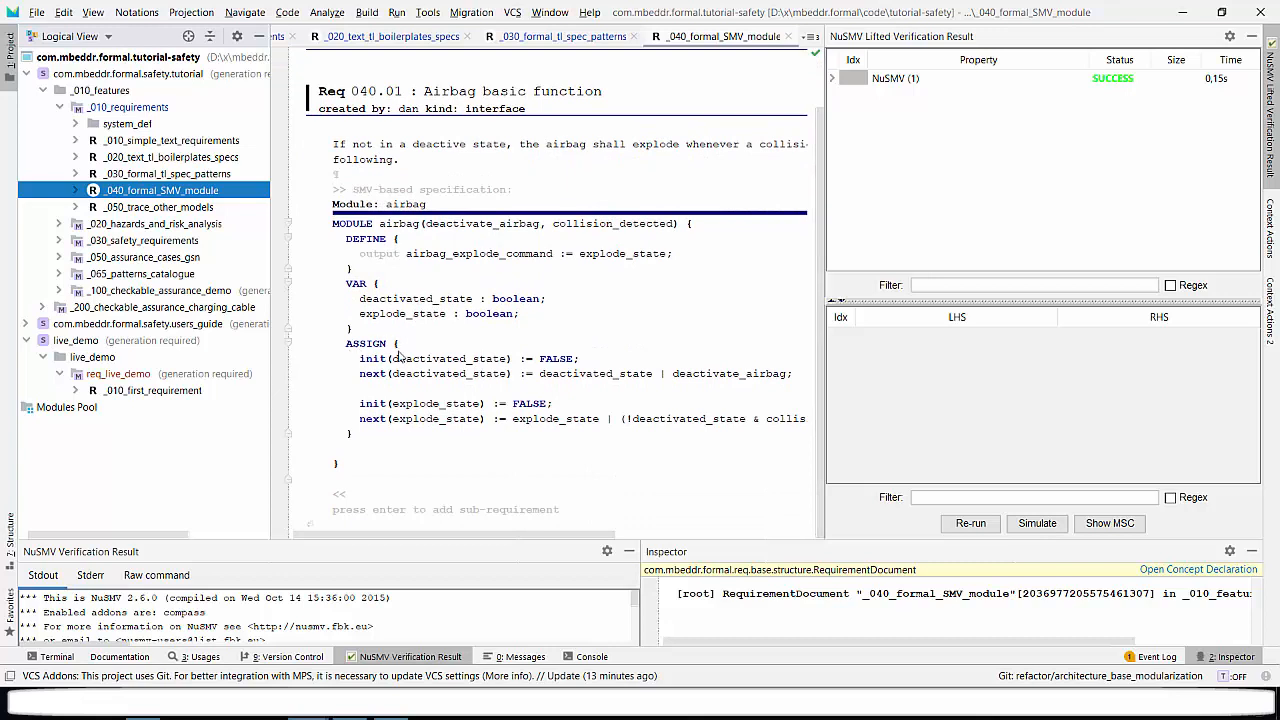
click(349, 495)
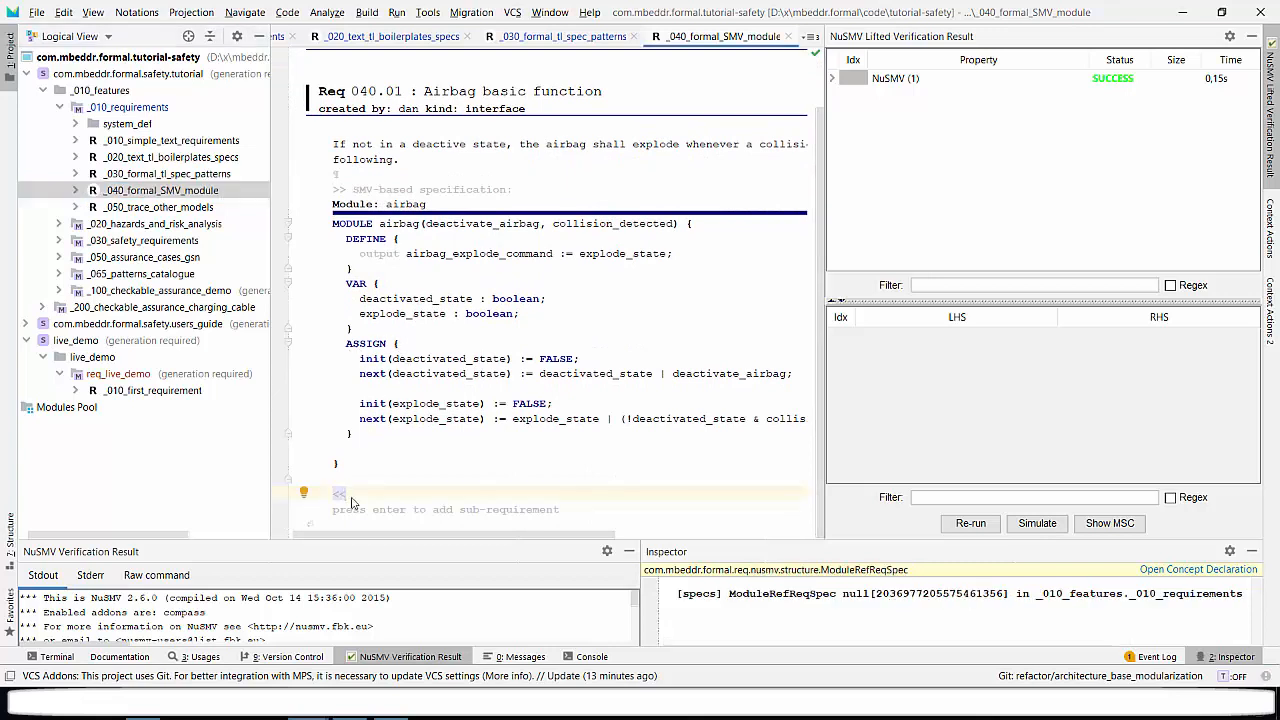
key(Return)
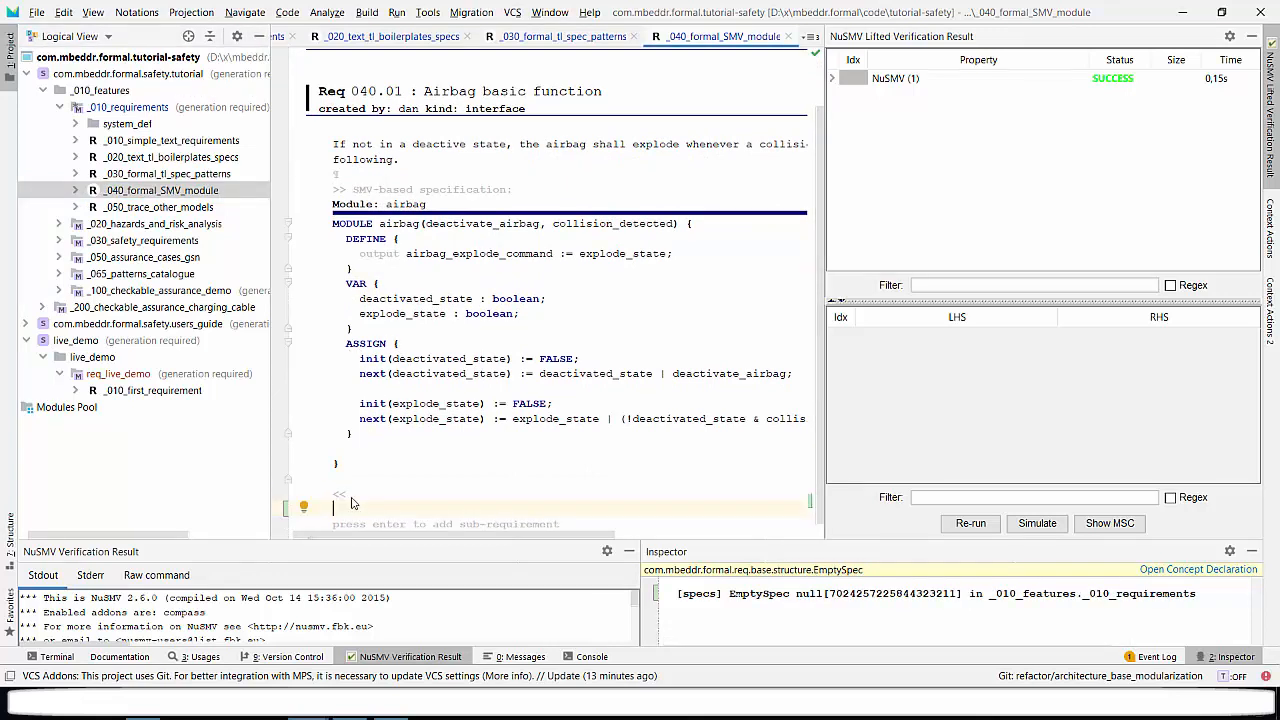
key(ctrl+space)
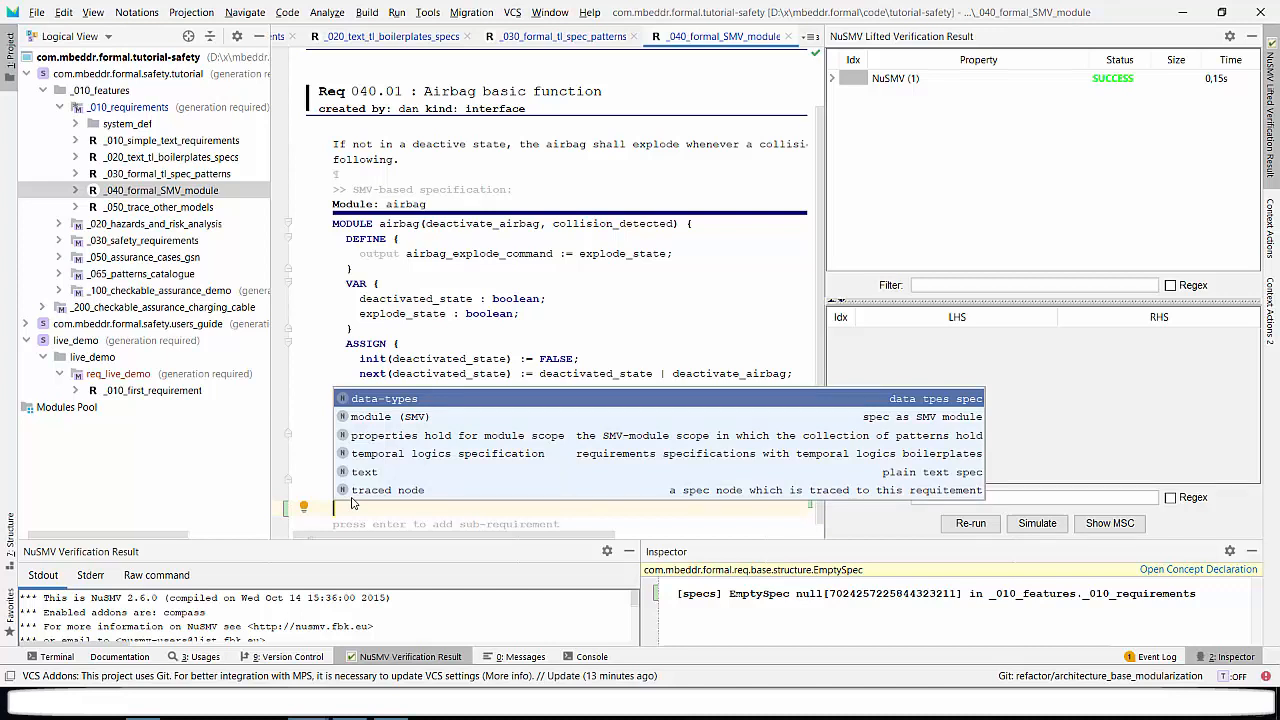
key(Down)
key(Return)
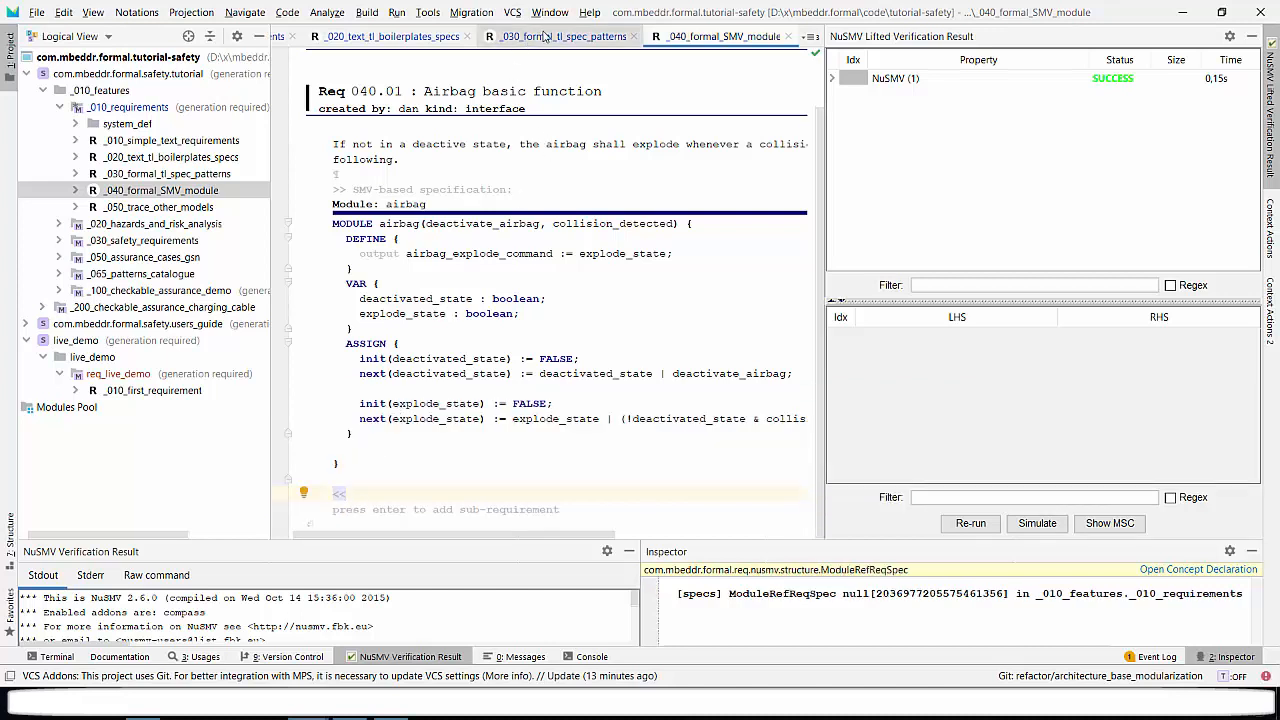
Add a module (SMV) specification below the scoped properties of requirement 030.02 in the _030_formal_tl_spec_patterns document
click(545, 36)
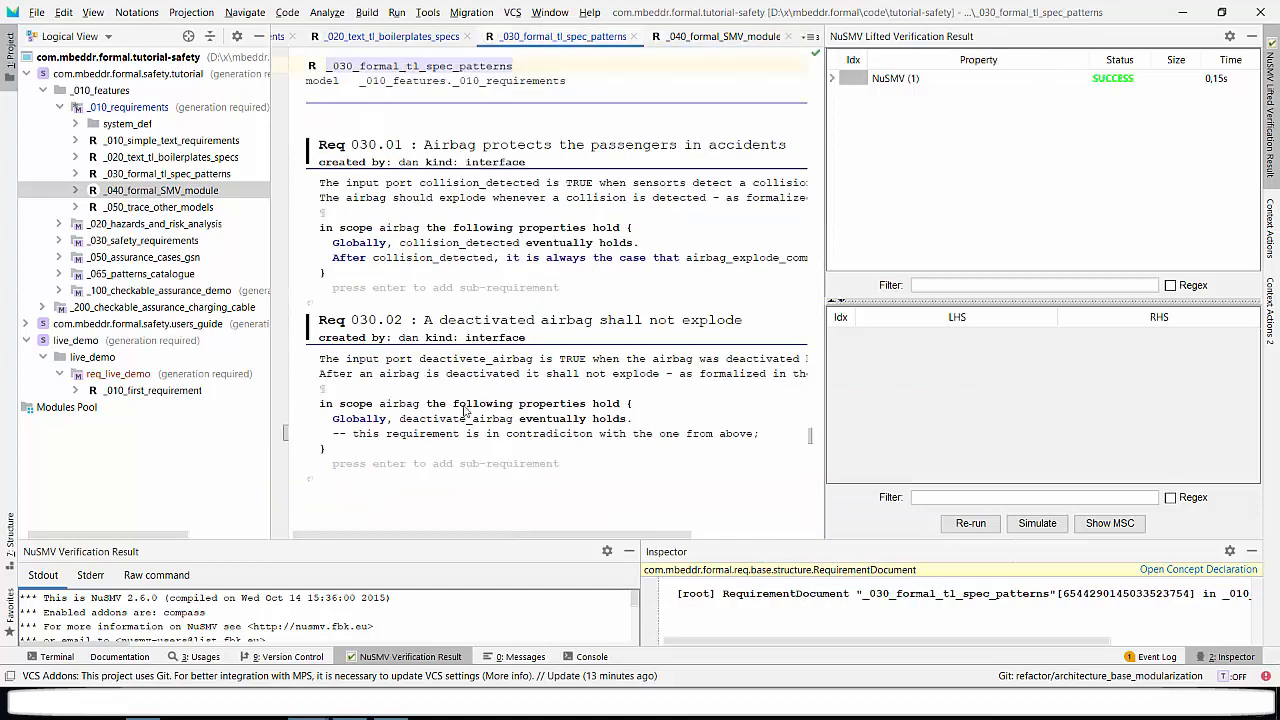
click(330, 456)
key(Return)
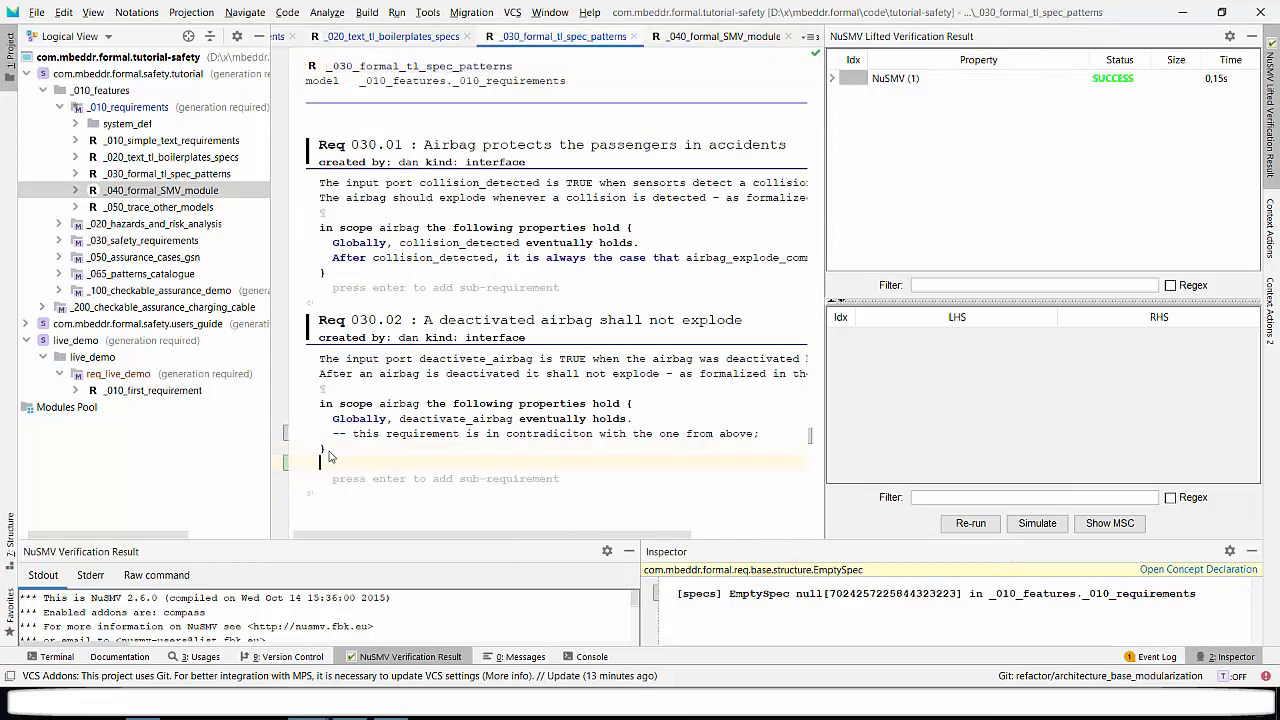
key(ctrl+space)
key(Down)
key(Return)
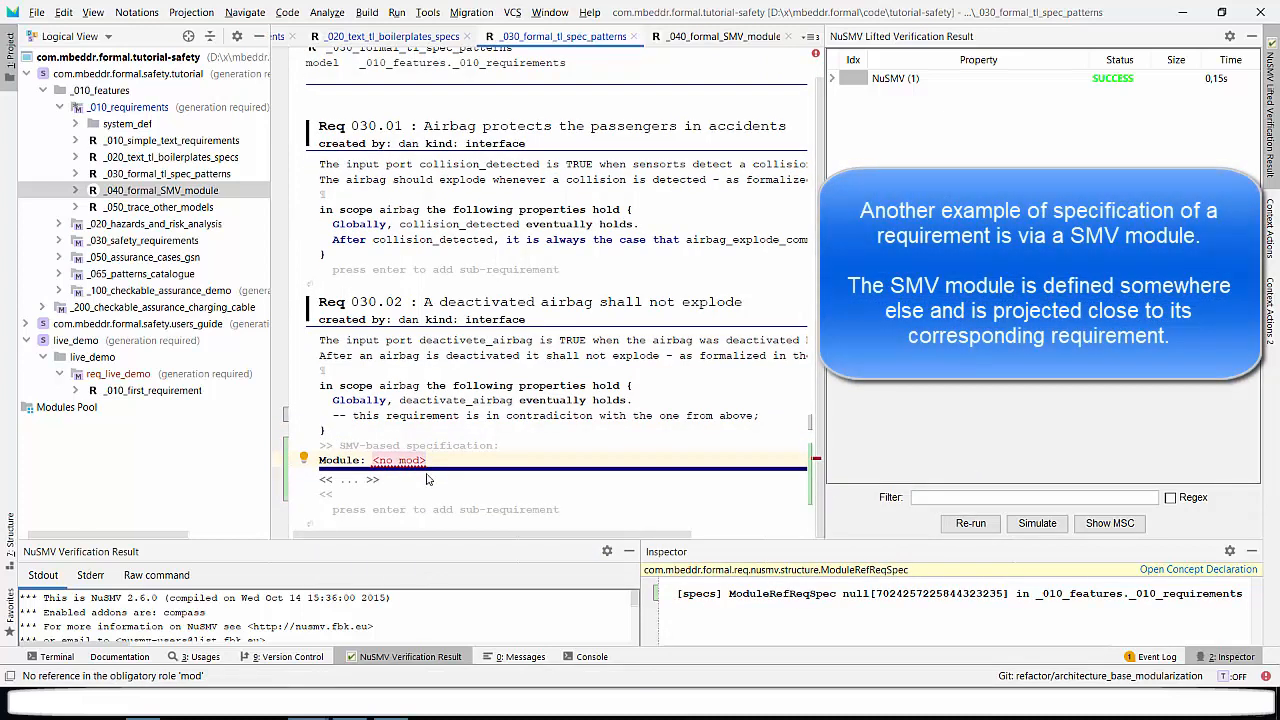
Reference the airbag module from _010_airbag_module_implementation in the new SMV-based specification
key(ctrl+space)
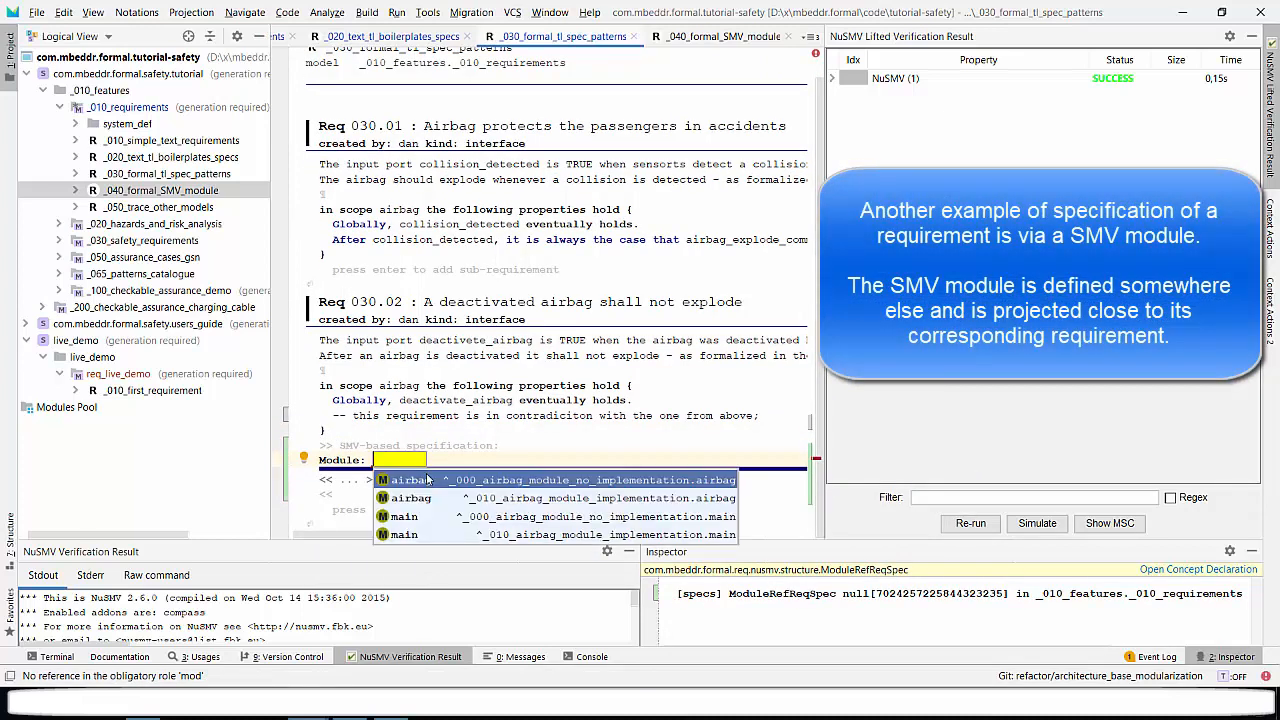
key(Down)
key(Return)
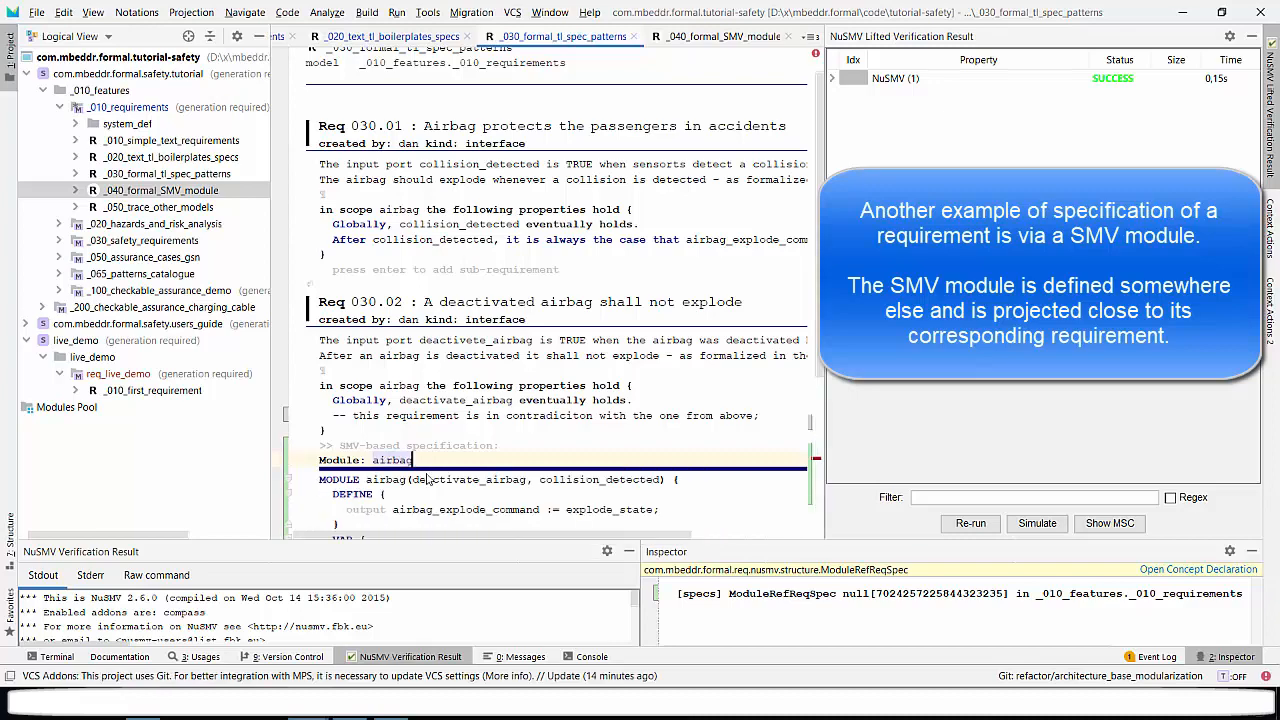
Delete the SMV-based airbag module specification from requirement 030.02
scroll(428, 480, down, 4)
scroll(428, 480, down, 3)
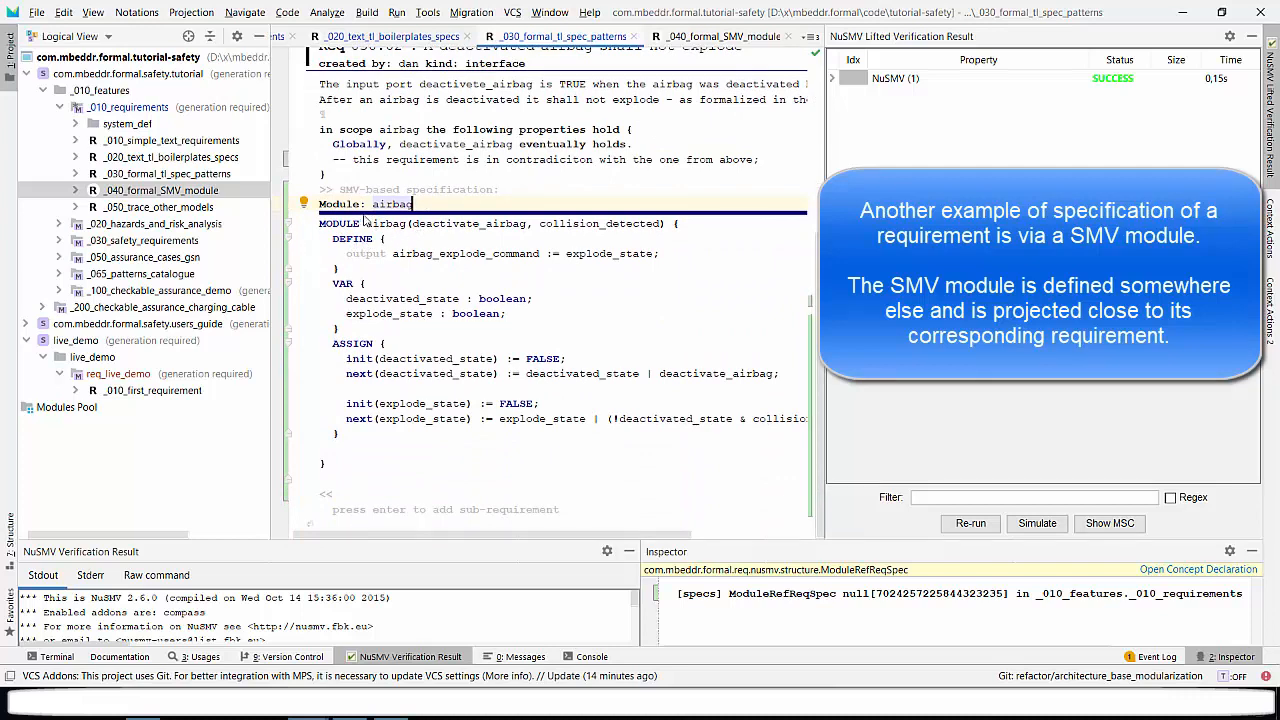
click(340, 190)
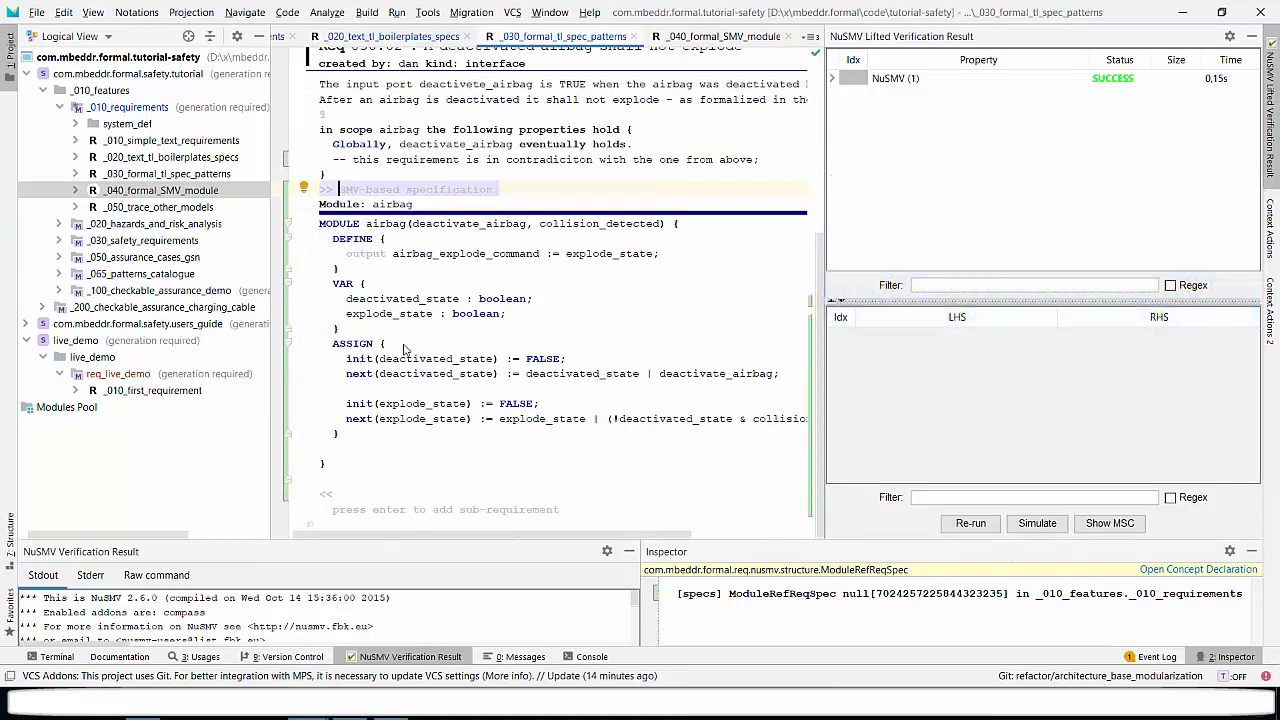
key(Delete)
Open the _050_trace_other_models document and delete the SMV-based airbag module specification from requirement 040.01
double_click(174, 209)
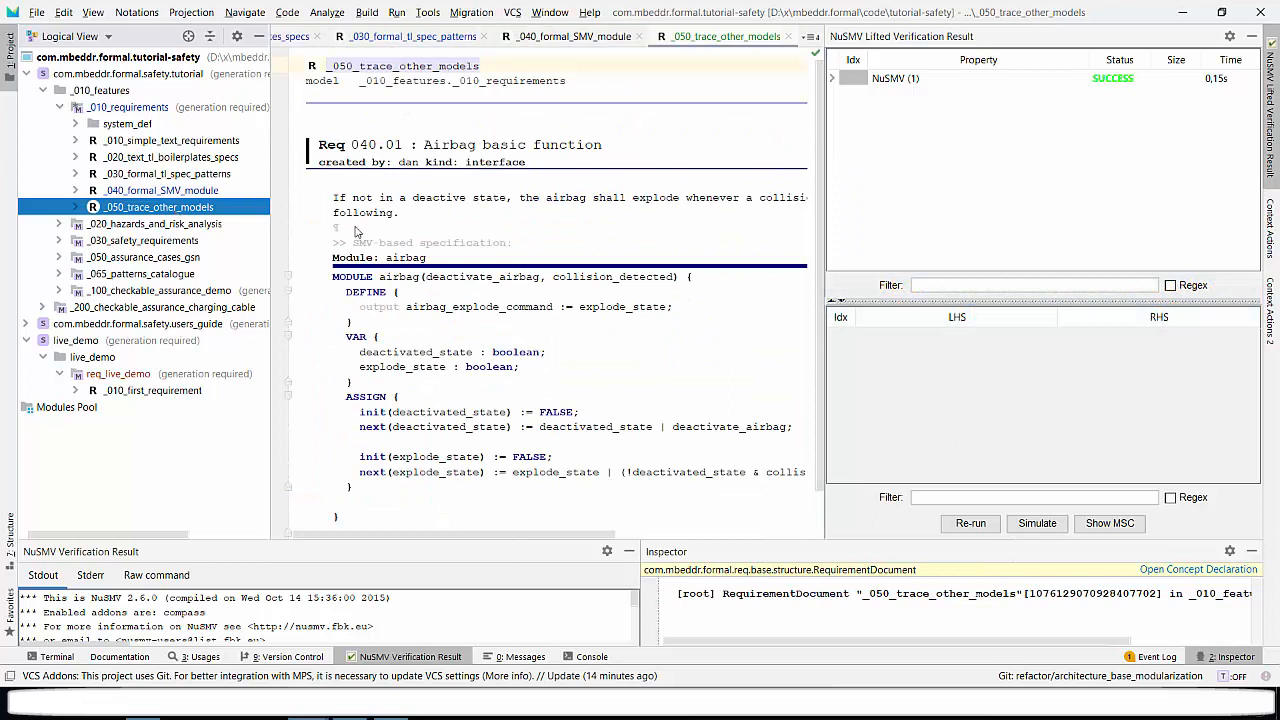
click(434, 260)
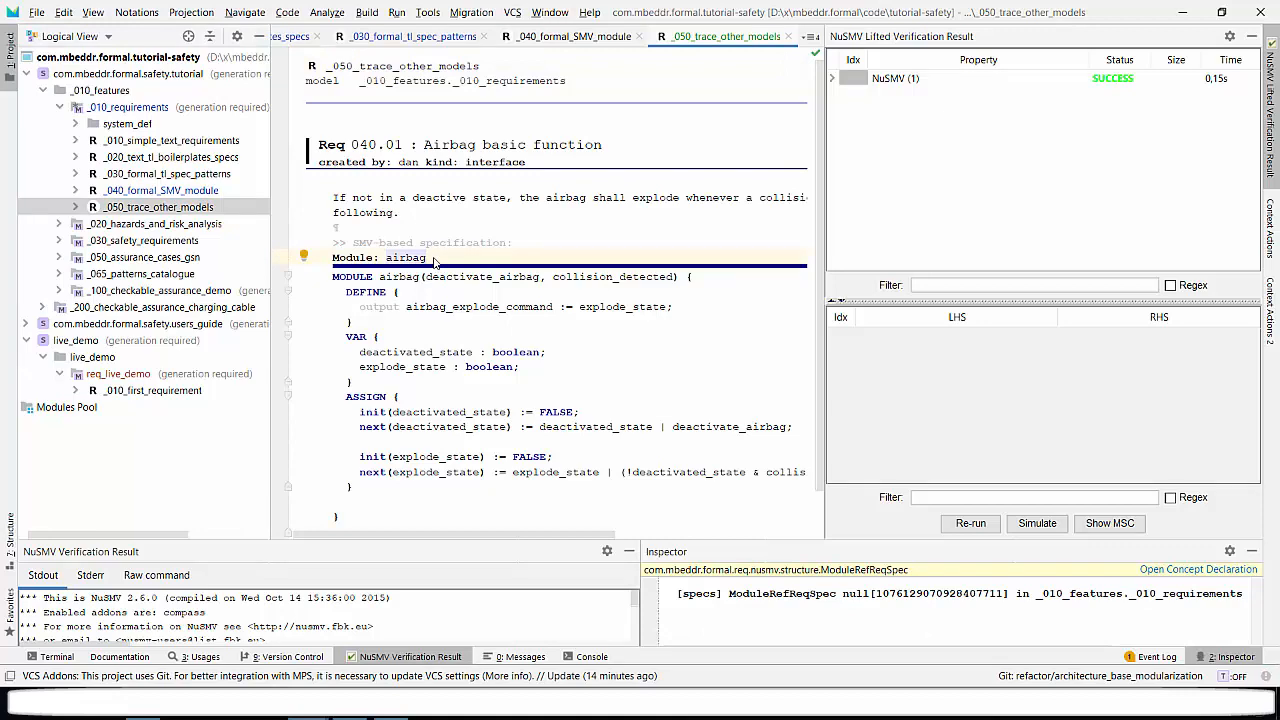
key(Up)
key(ctrl+w)
key(ctrl+w)
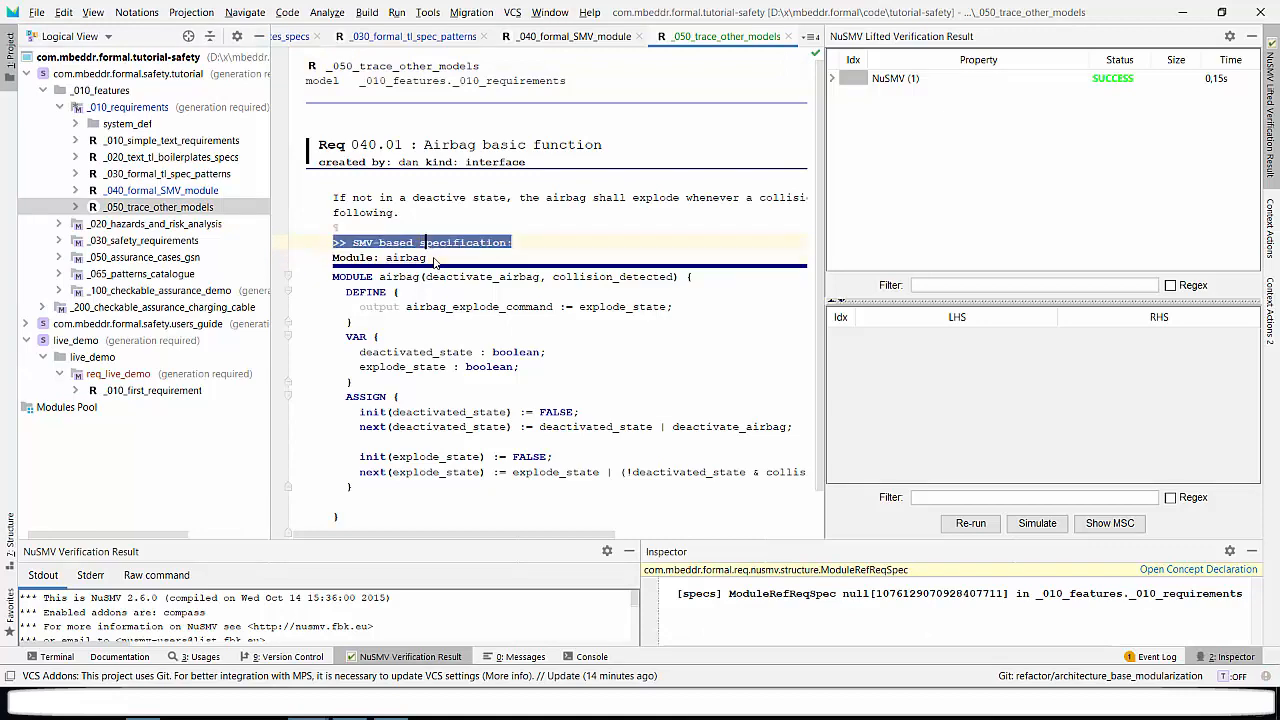
key(ctrl+w)
key(Delete)
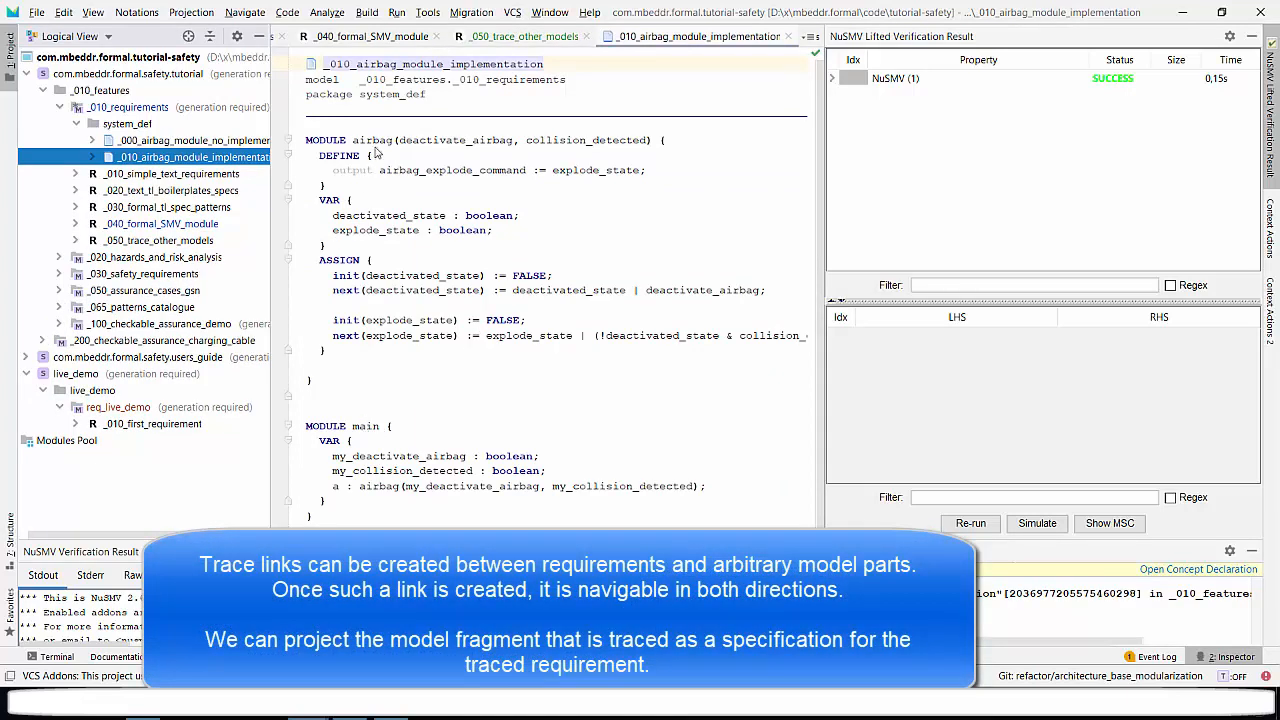
Add a requirement trace to the airbag module in _010_airbag_module_implementation, pointing to requirement 040.01 of _050_trace_other_models
click(364, 142)
key(alt+Return)
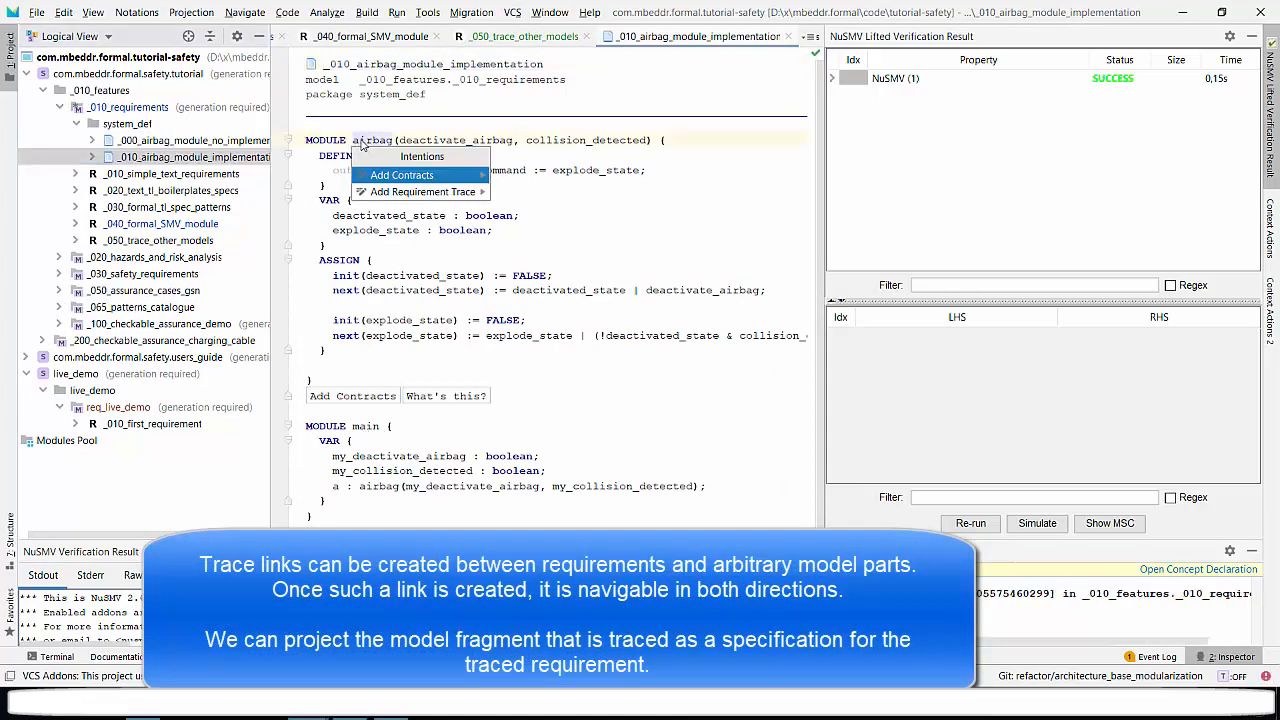
key(Escape)
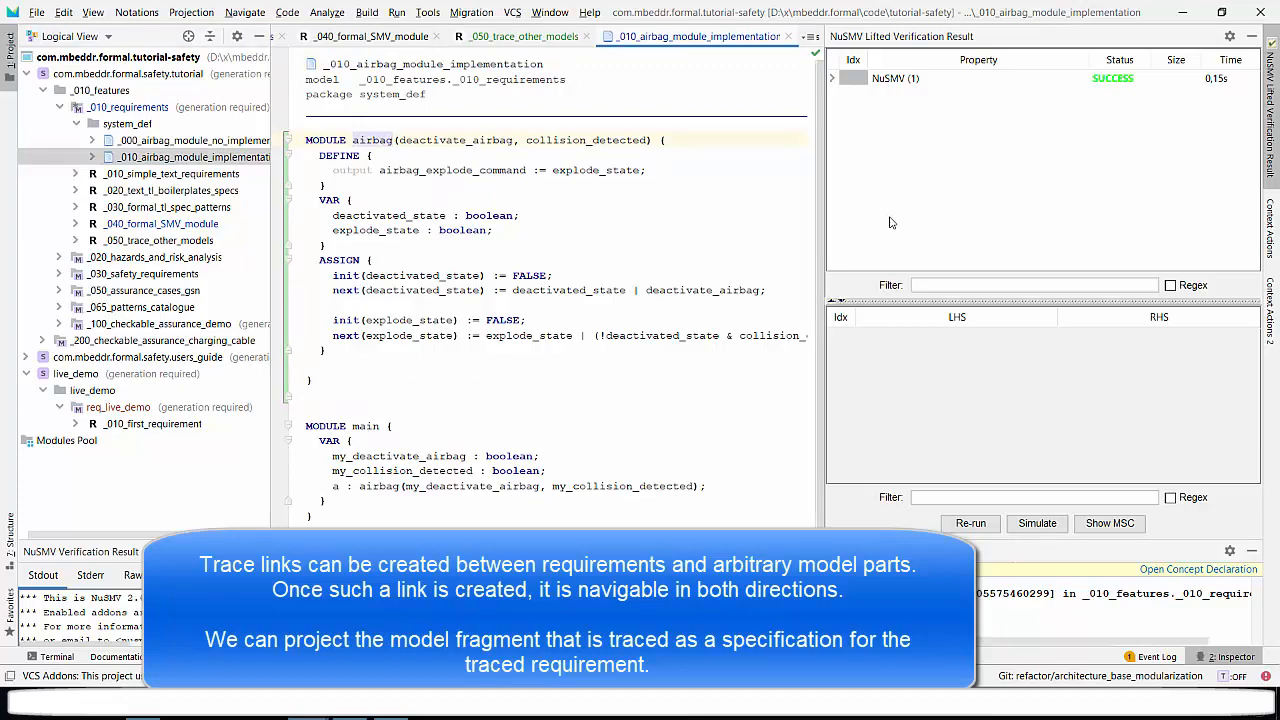
click(1271, 98)
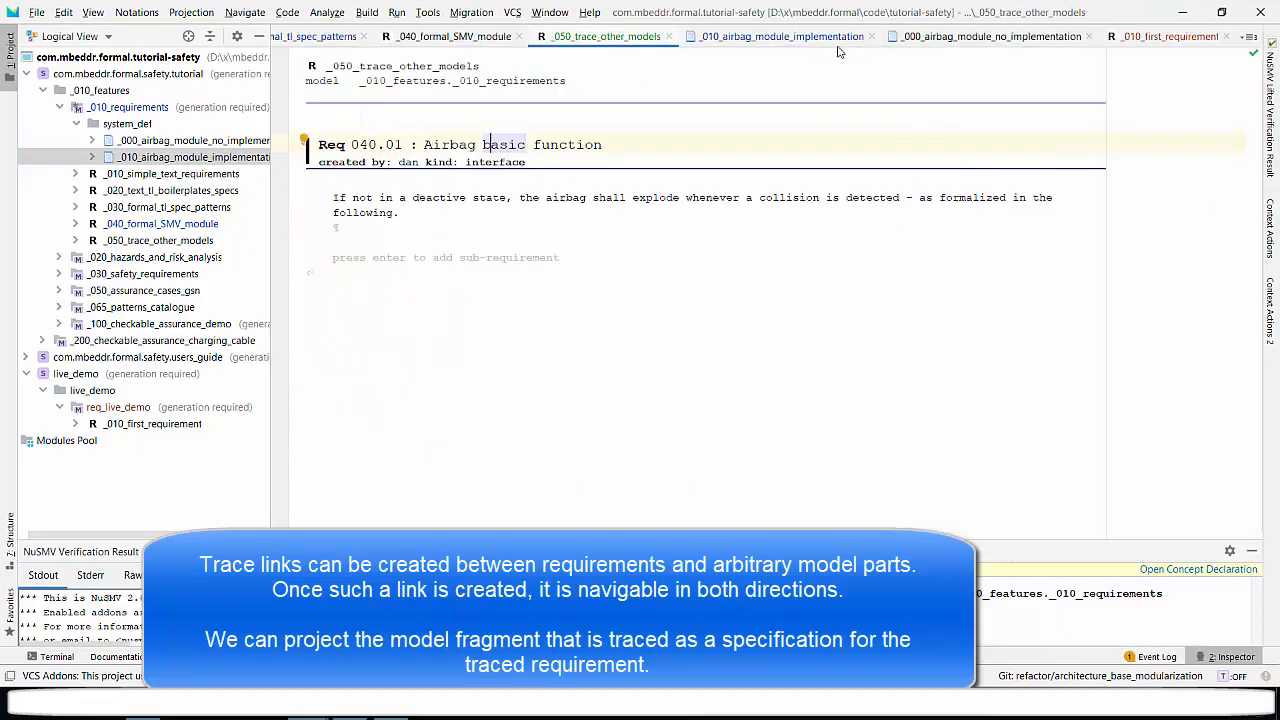
click(798, 36)
key(ctrl+space)
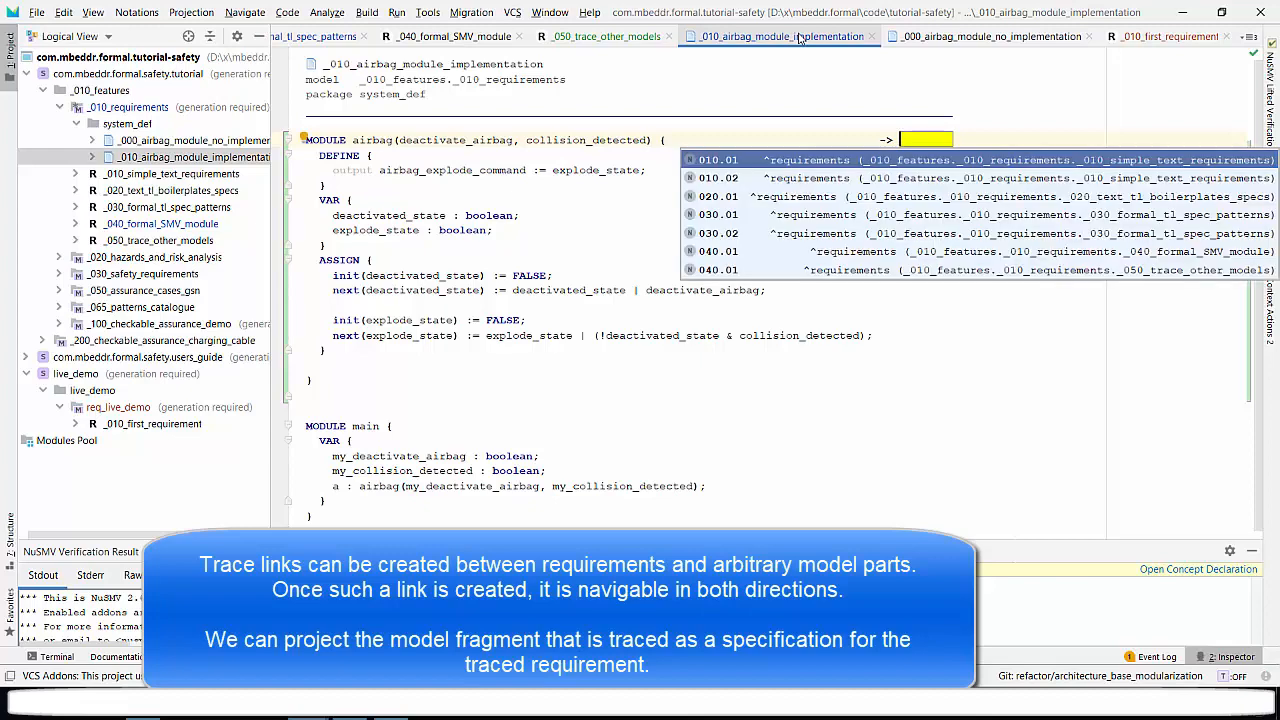
text(040)
key(Return)
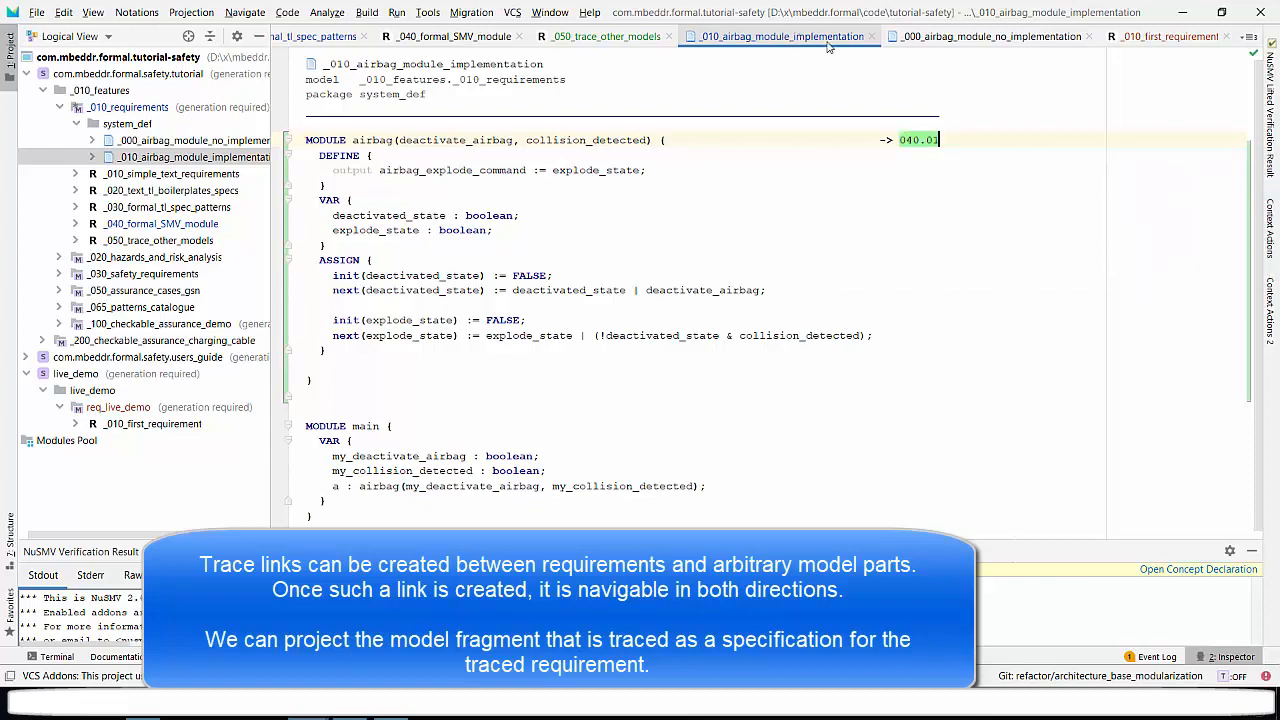
Add a traced node specification for airbag below the text of the traced requirement 040.01, and fold and unfold its projected module
ctrl+click(916, 141)
click(335, 244)
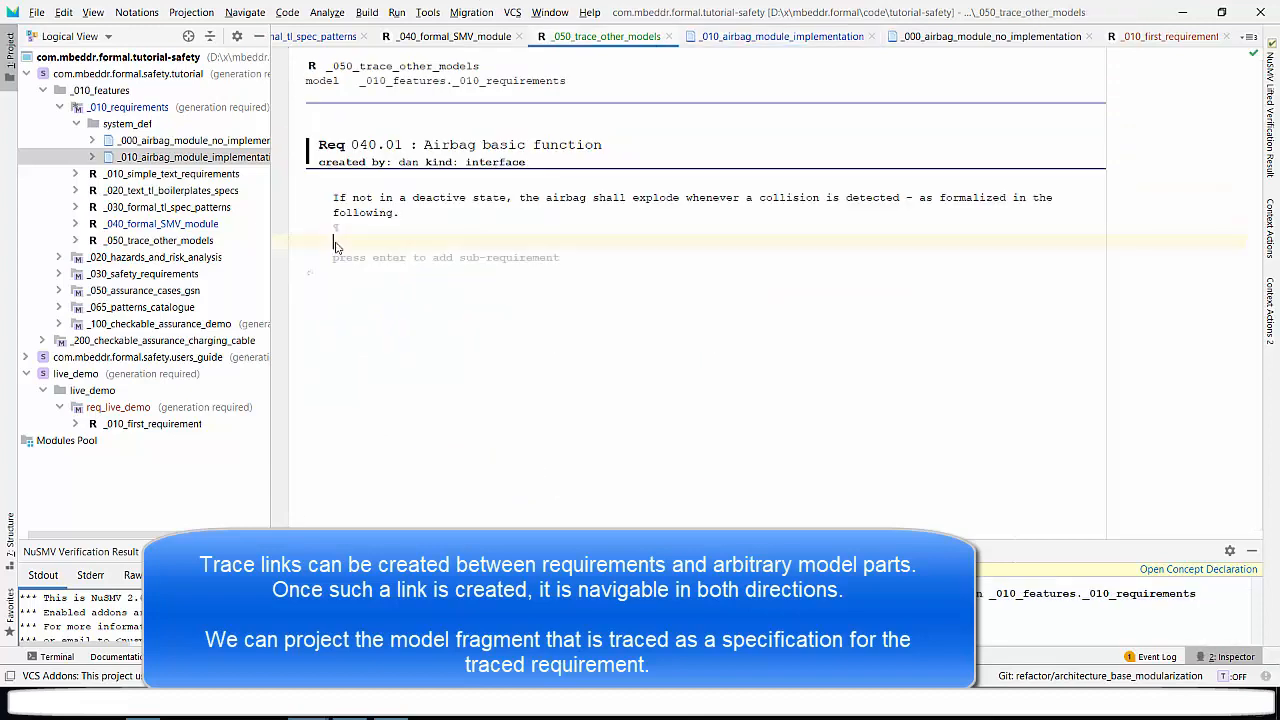
key(ctrl+space)
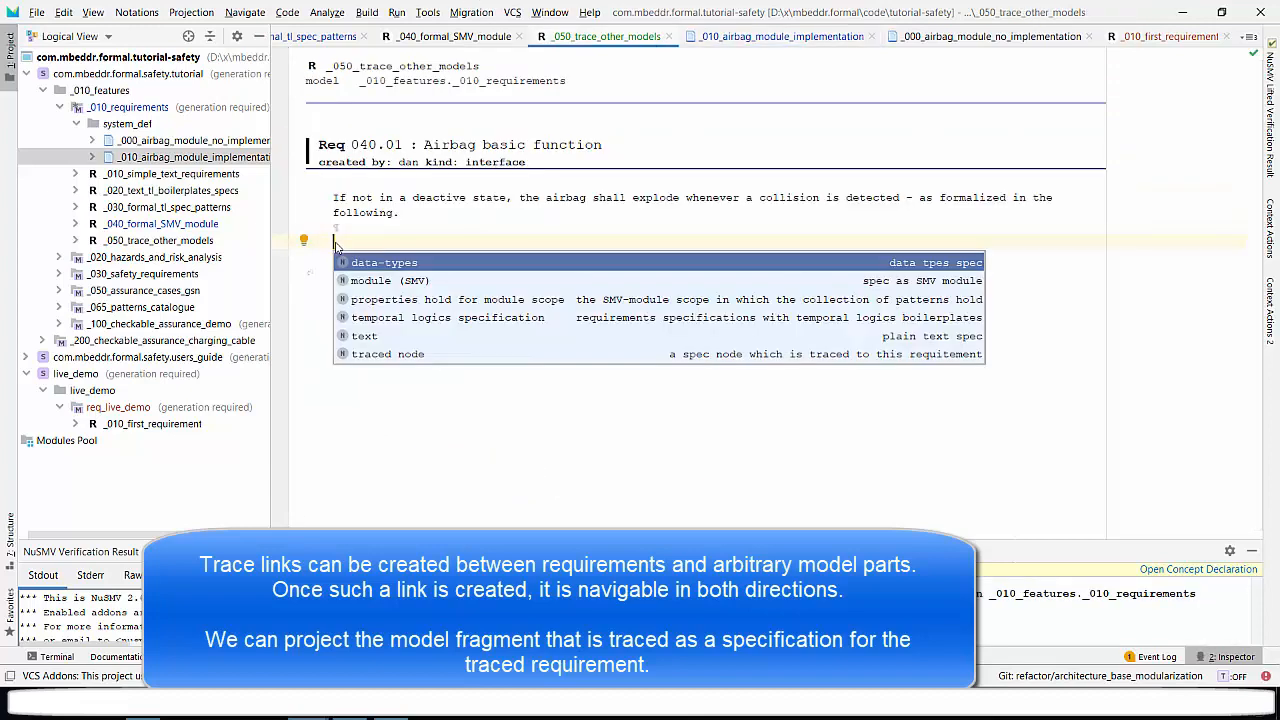
key(Up)
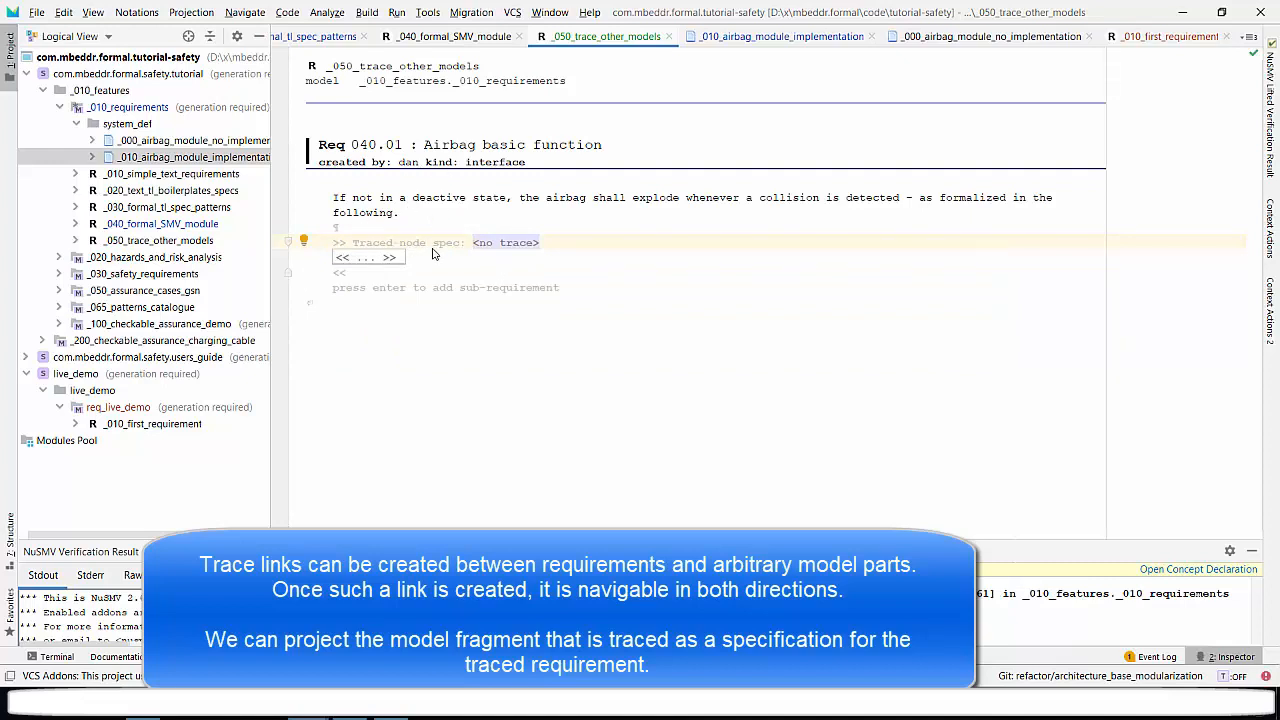
key(ctrl+space)
key(Return)
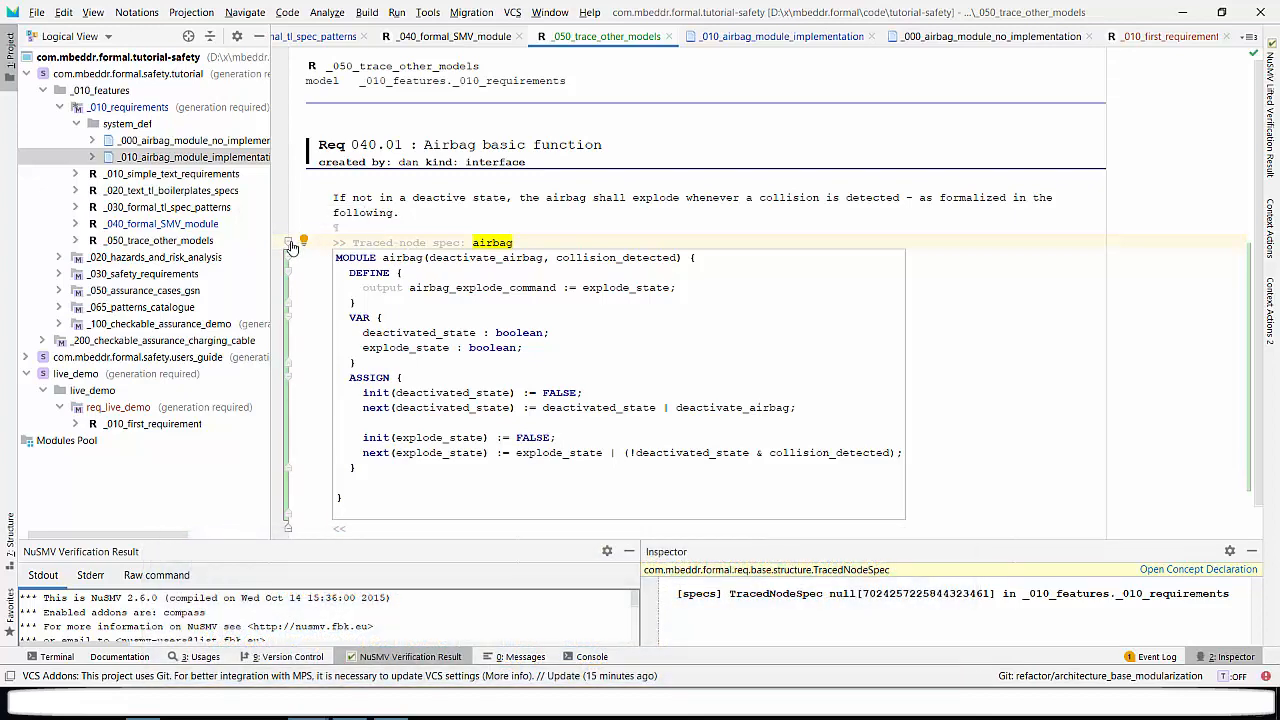
click(290, 245)
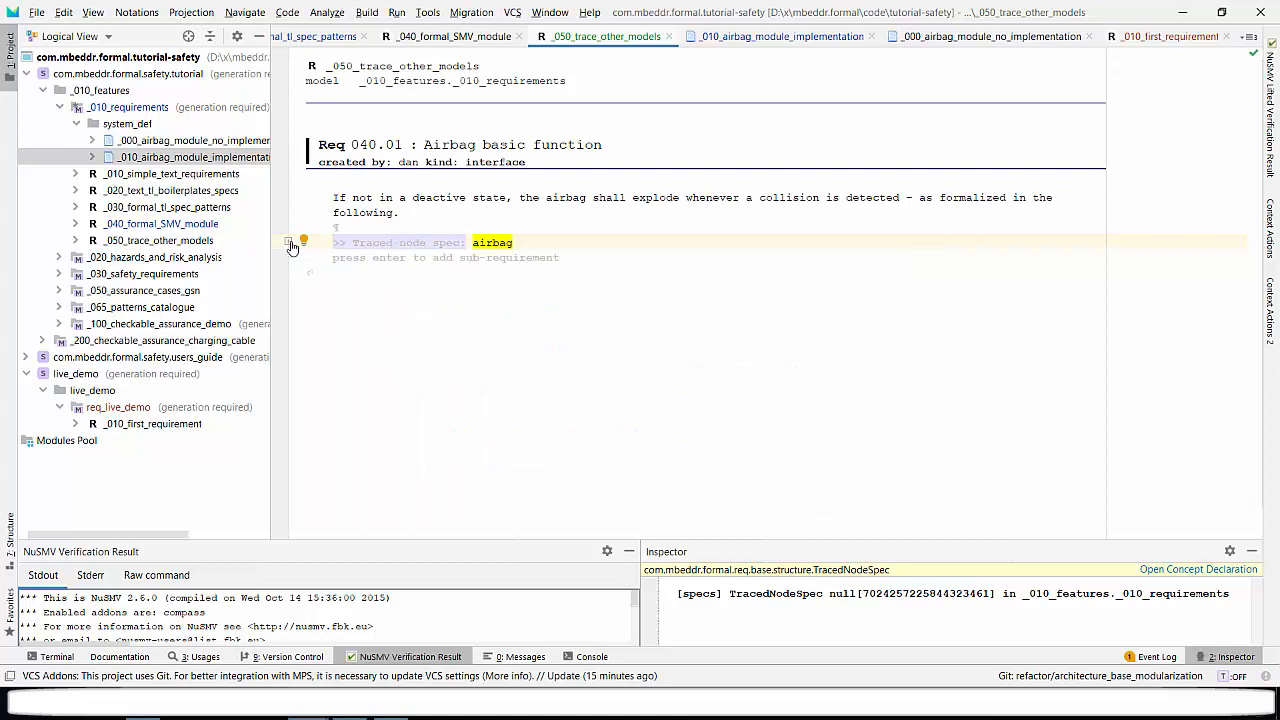
click(289, 244)
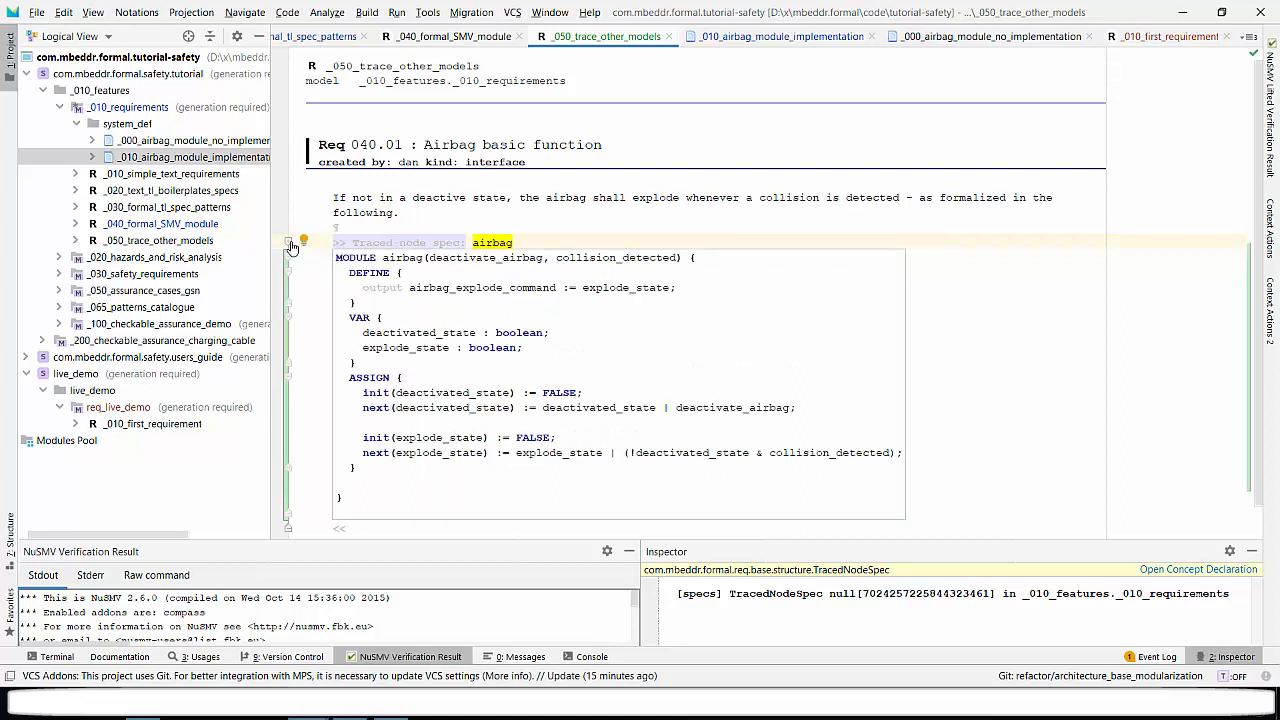